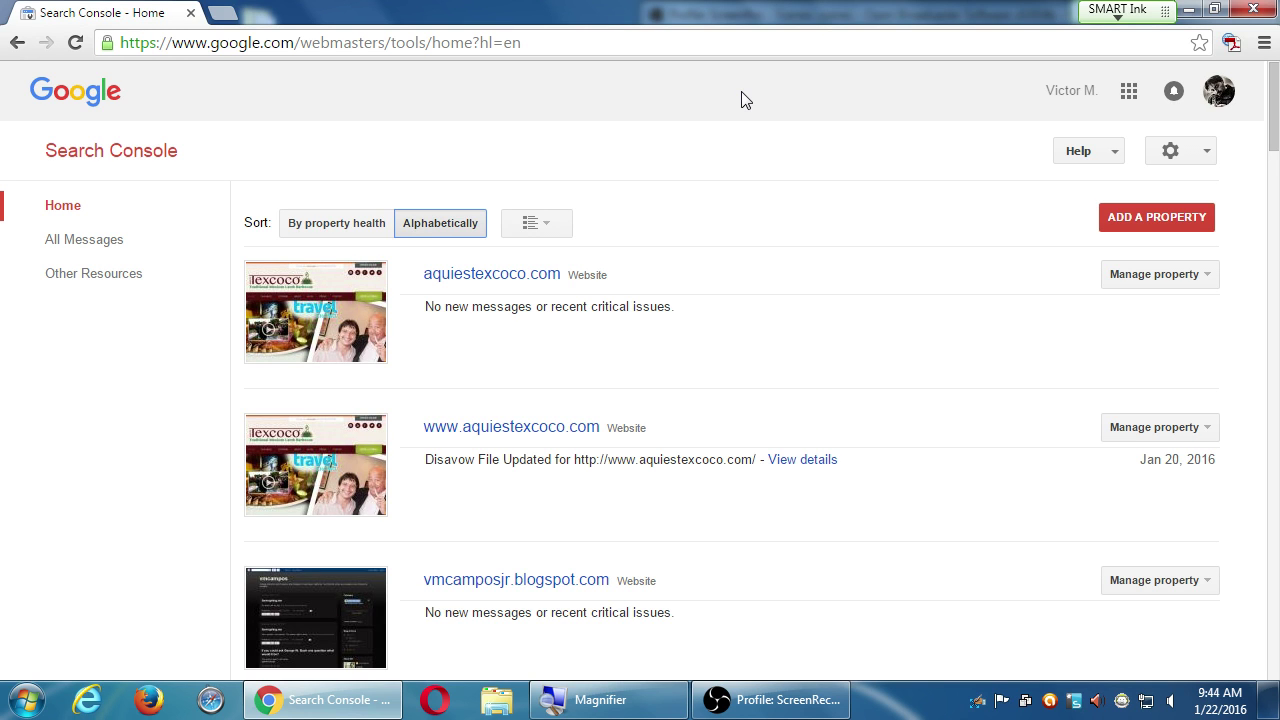
Step: Look through the list of properties on the Search Console home page and return to its beginning
scroll(741, 99, "down", 10)
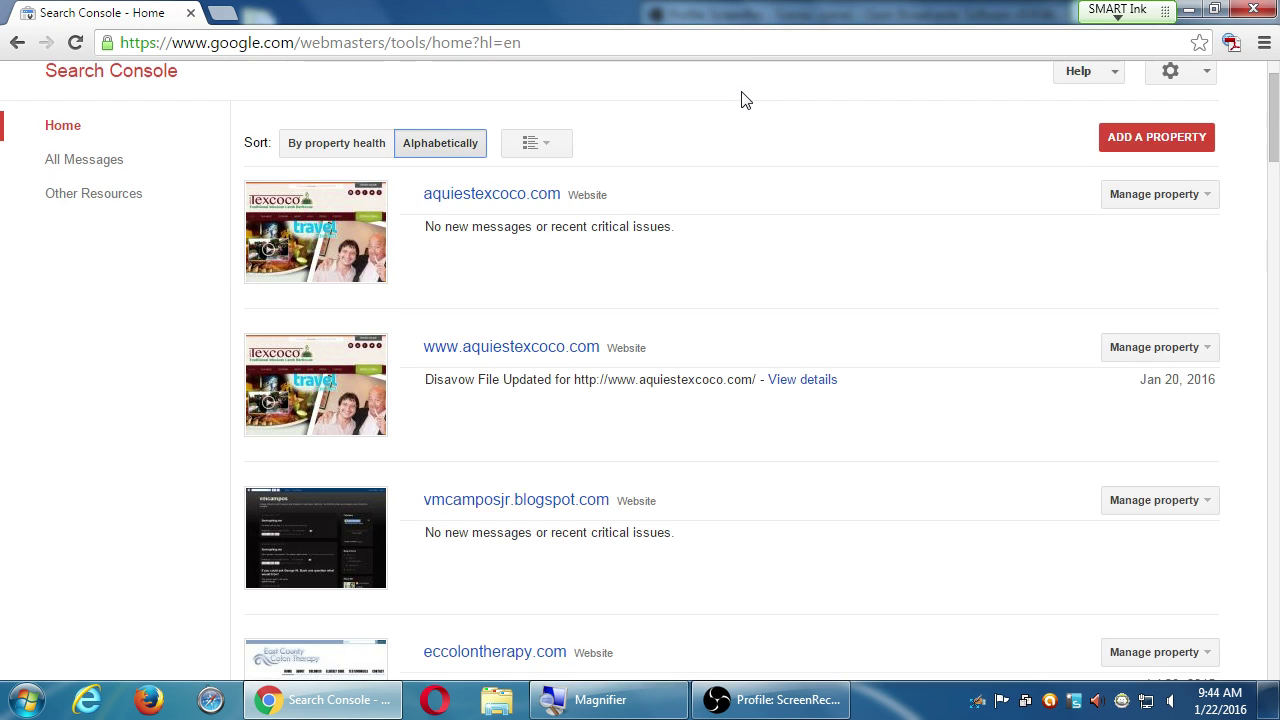
scroll(741, 99, "down", 18)
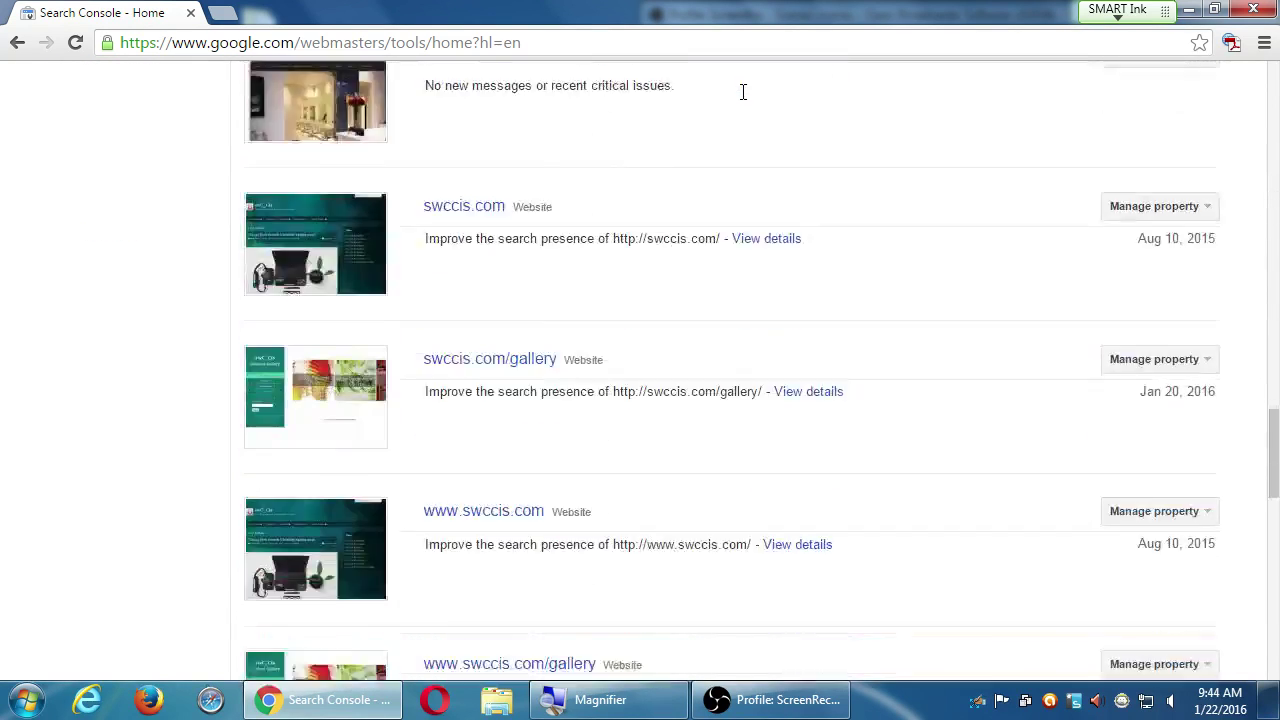
key("Home")
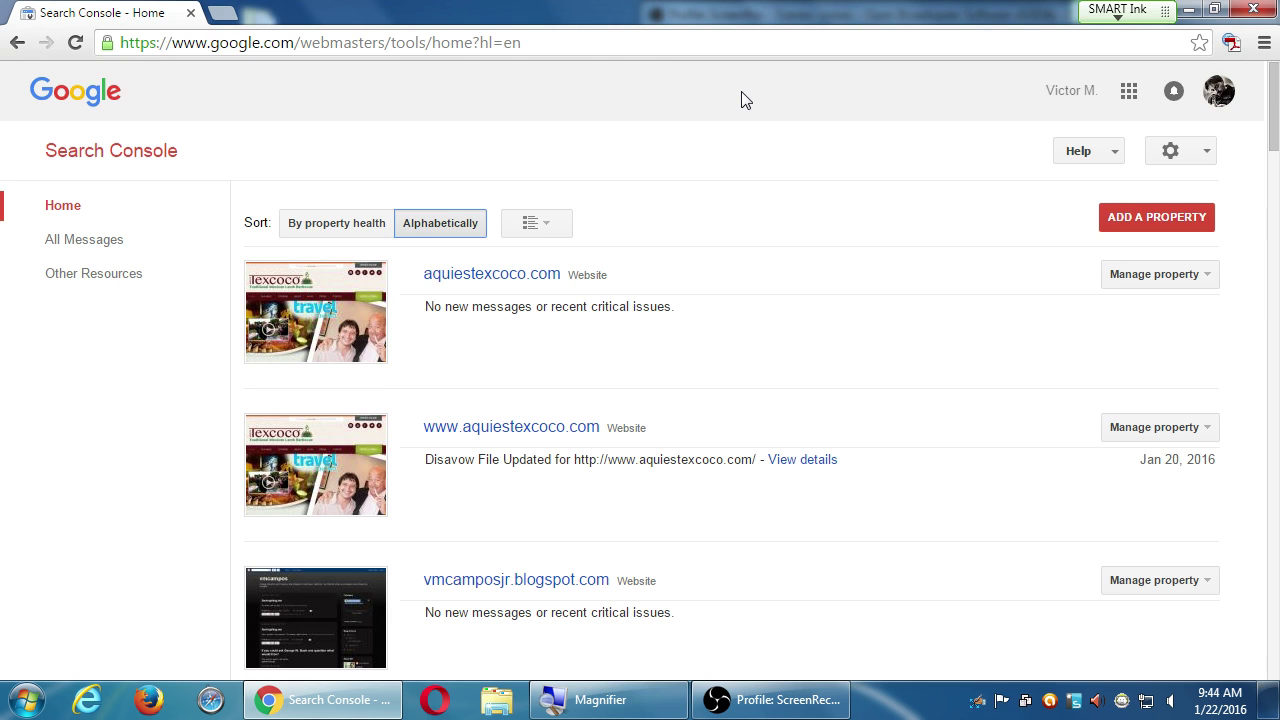
key("super+plus")
left_click(1131, 229)
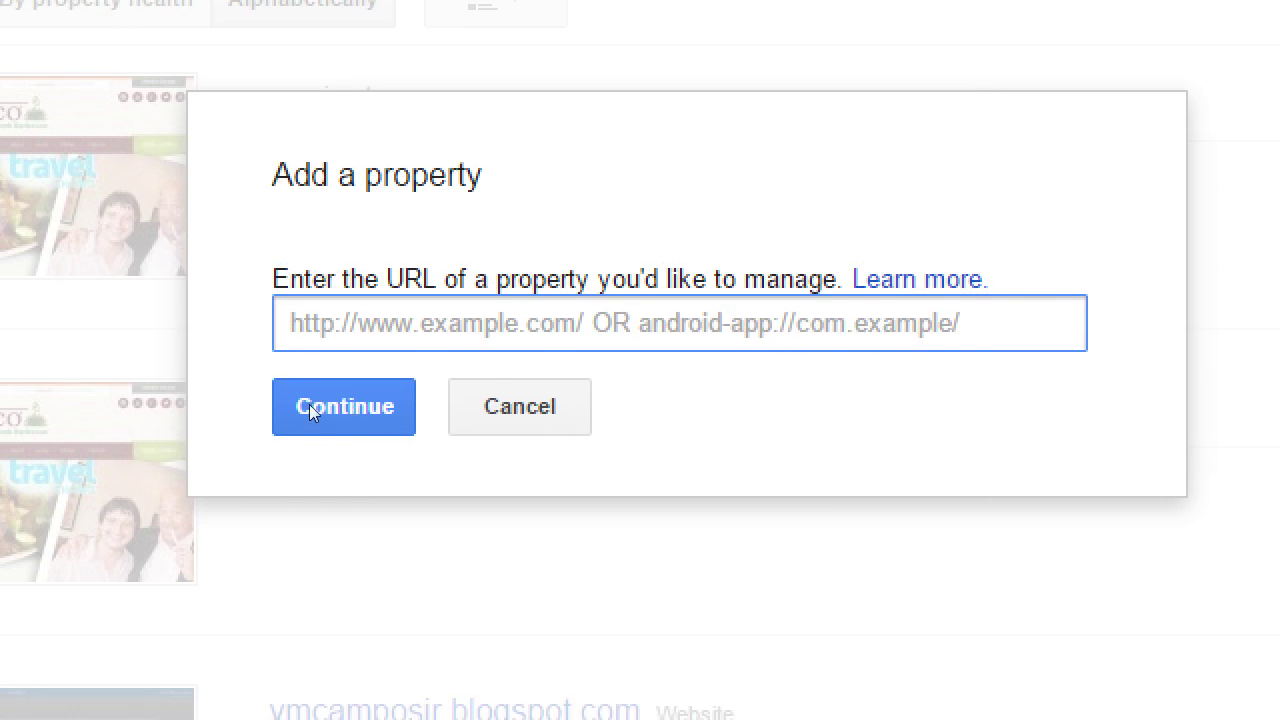
type("http")
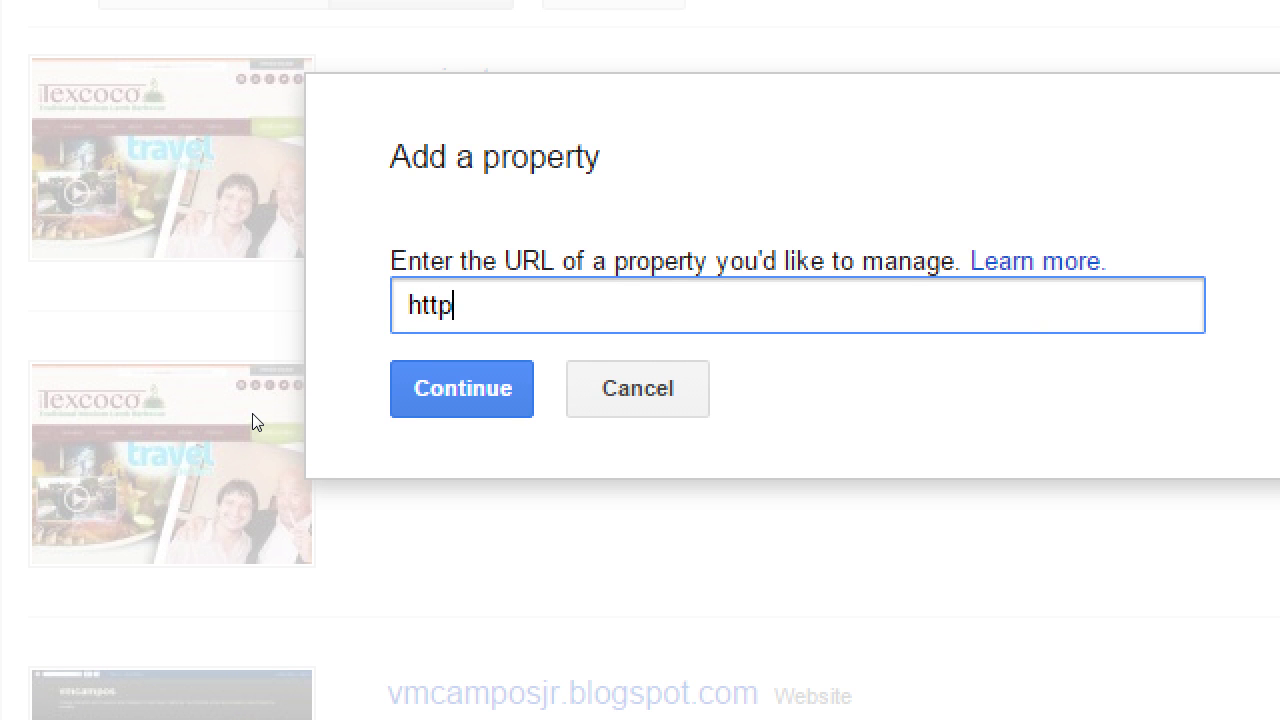
type("://mywbs")
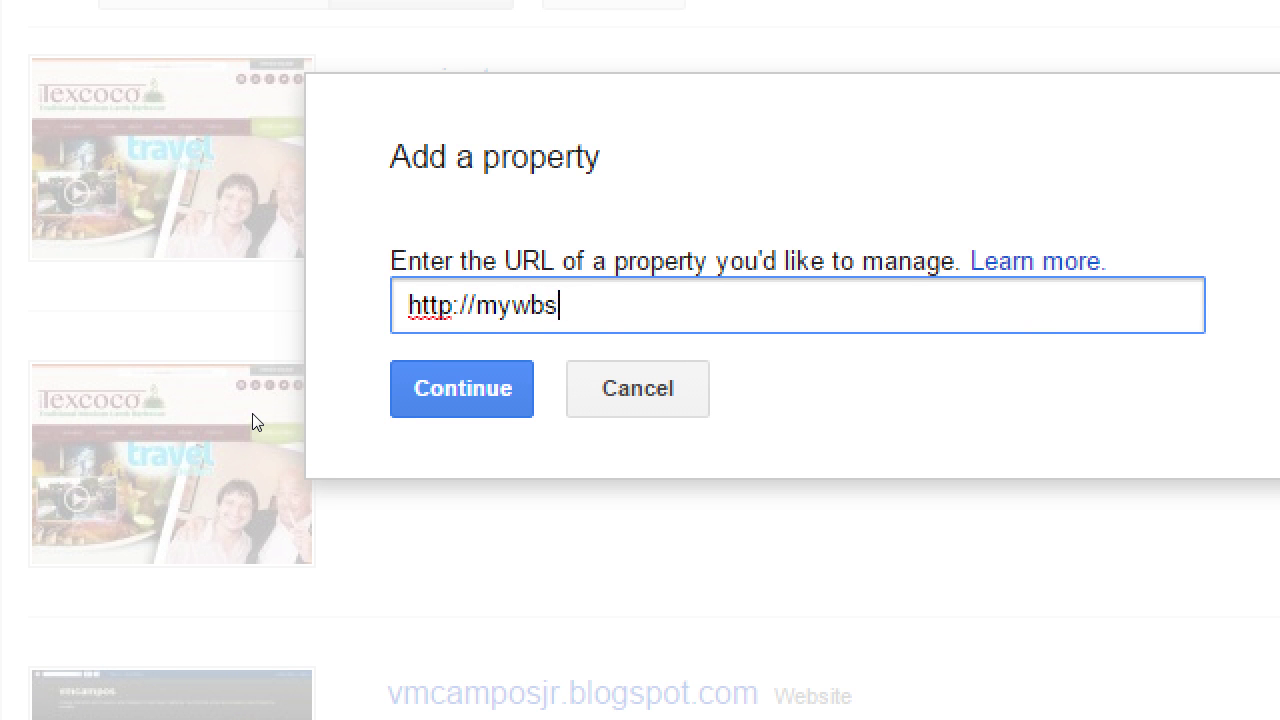
key("BackSpace")
key("BackSpace")
type("ebsite.com")
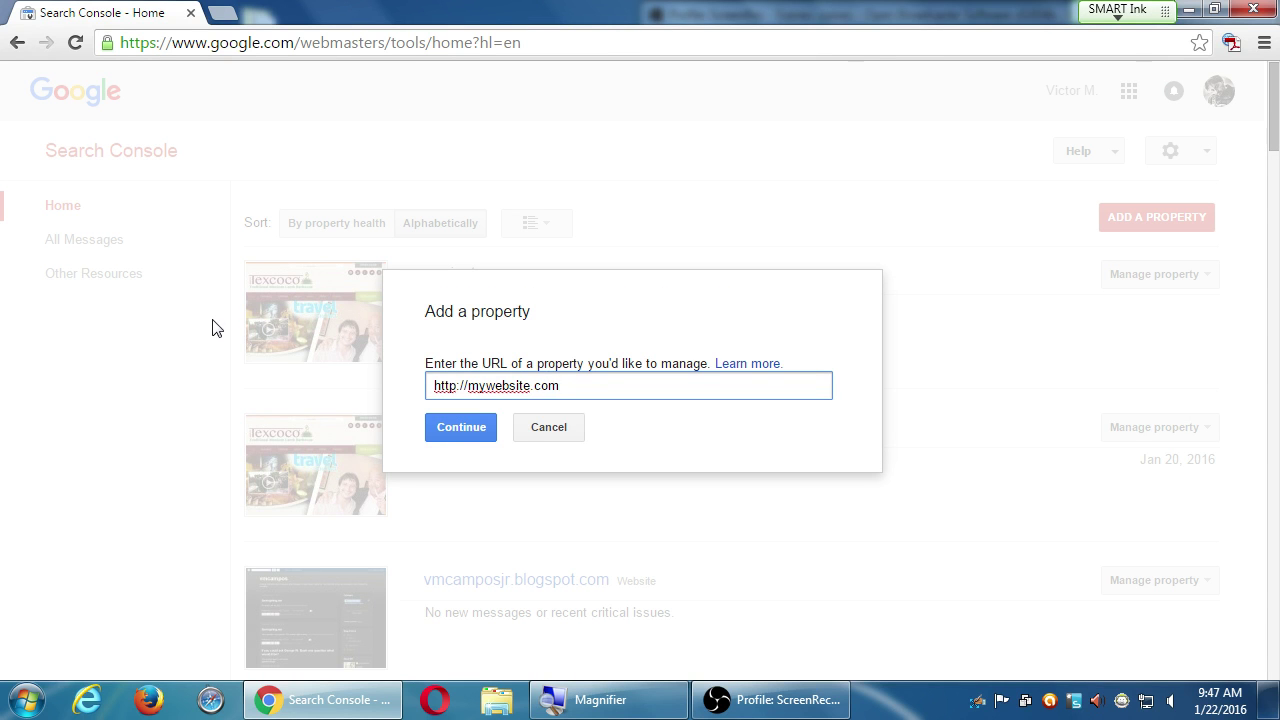
left_click(457, 430)
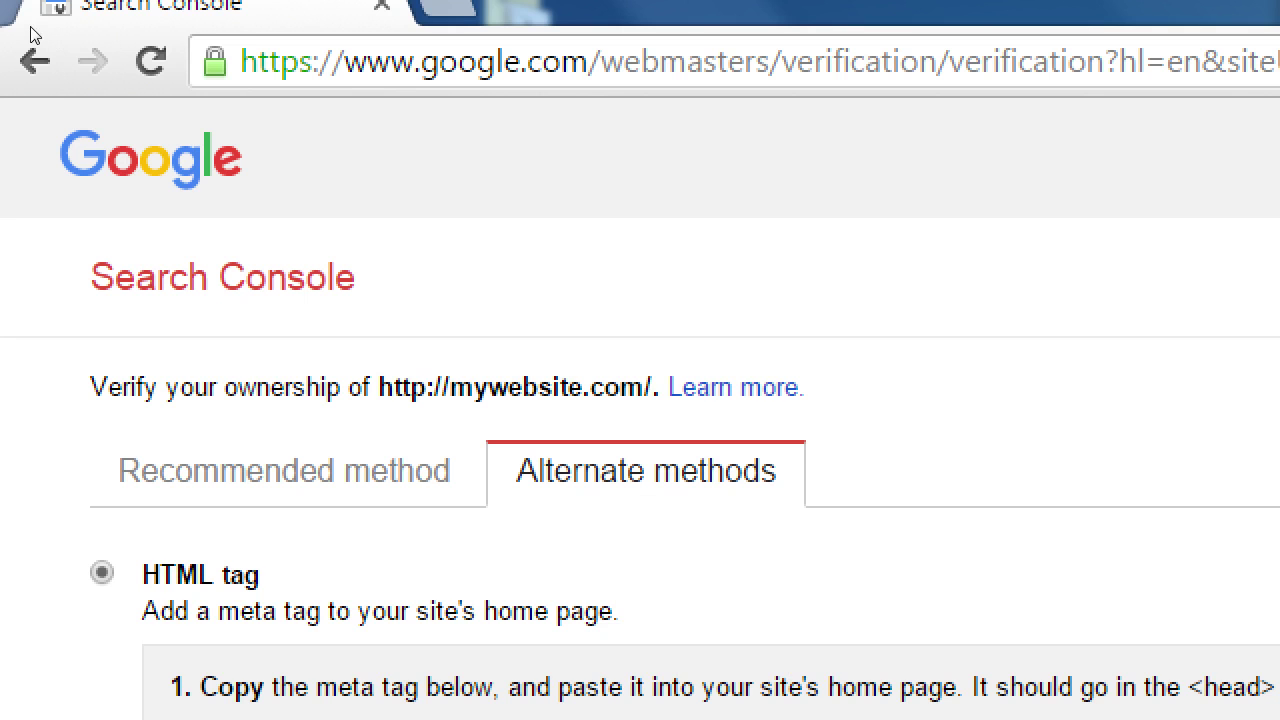
Step: Reload the verification page to review the recommended HTML file upload method, and postpone verifying the property
key("F5")
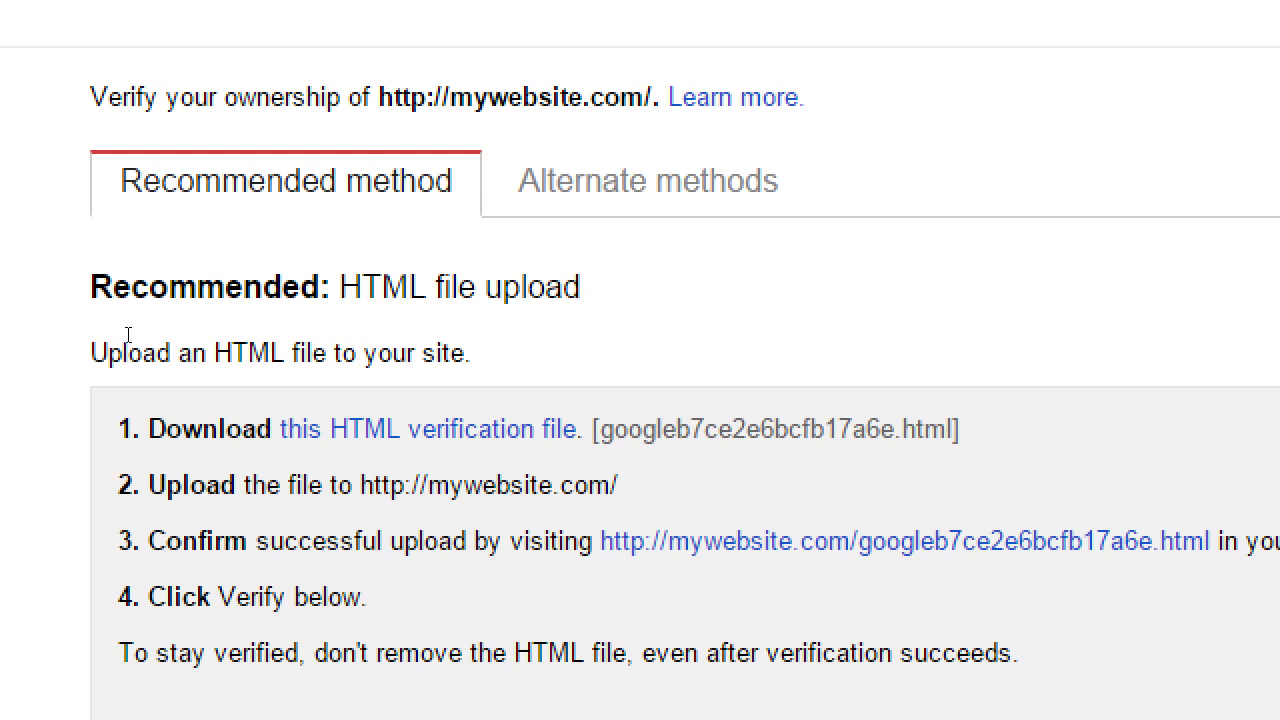
left_click_drag(197, 306, 293, 303)
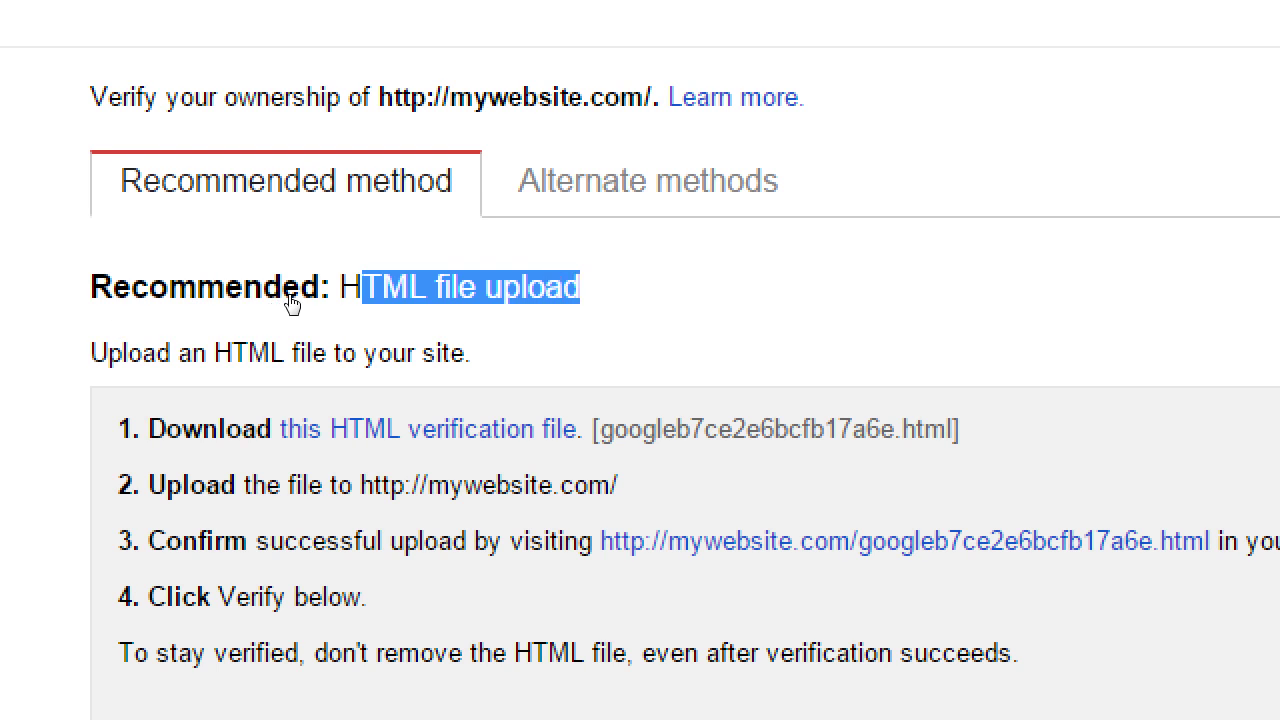
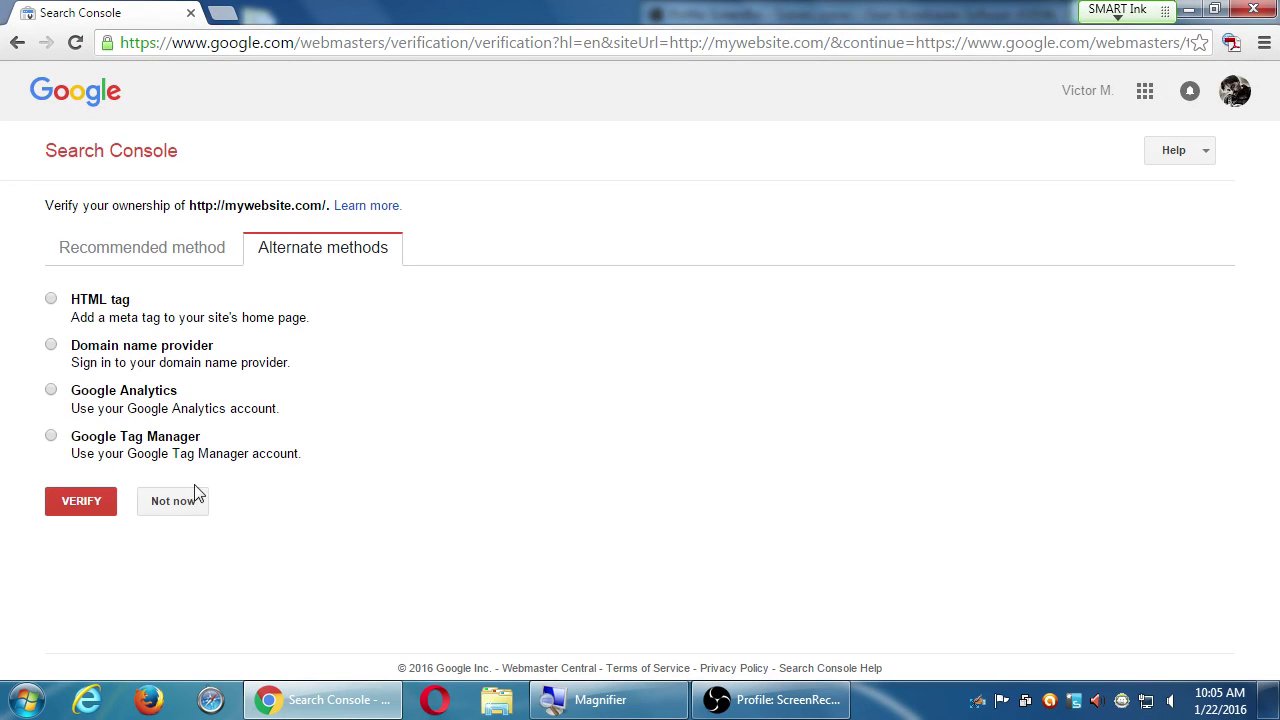
left_click(198, 503)
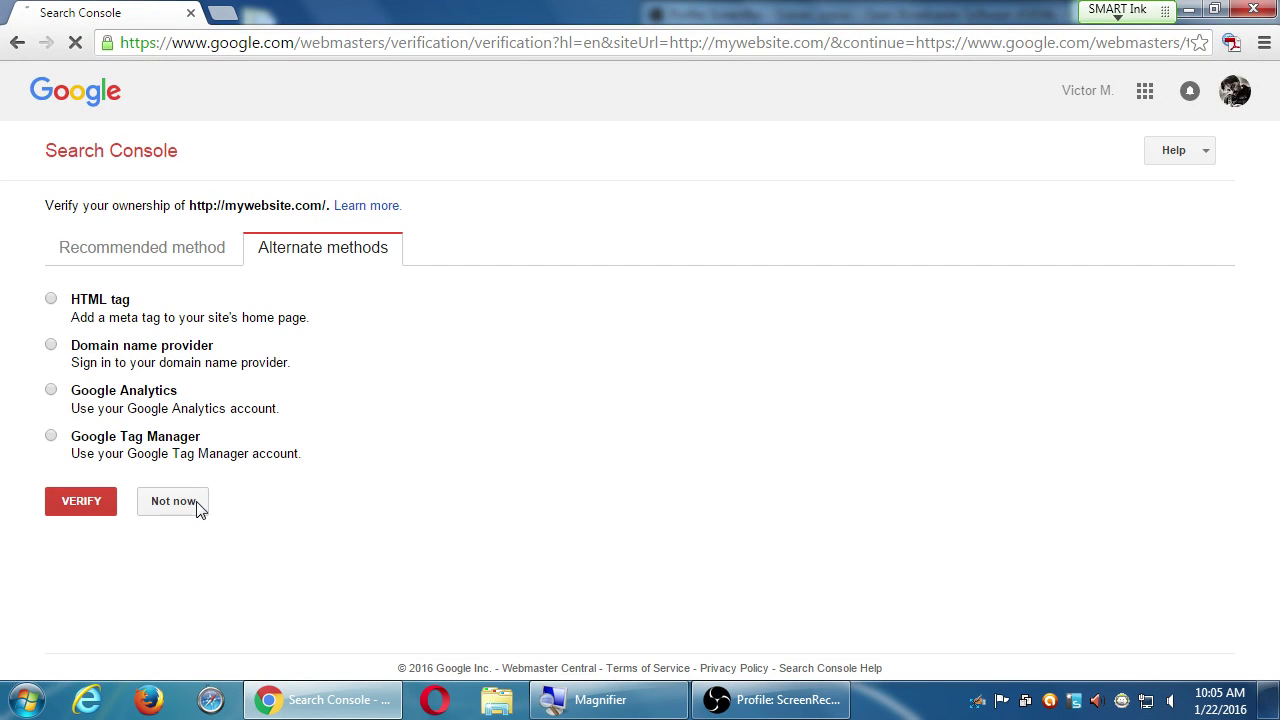
Step: Return to the Search Console home page, sort the properties alphabetically and look through the list
left_click(114, 156)
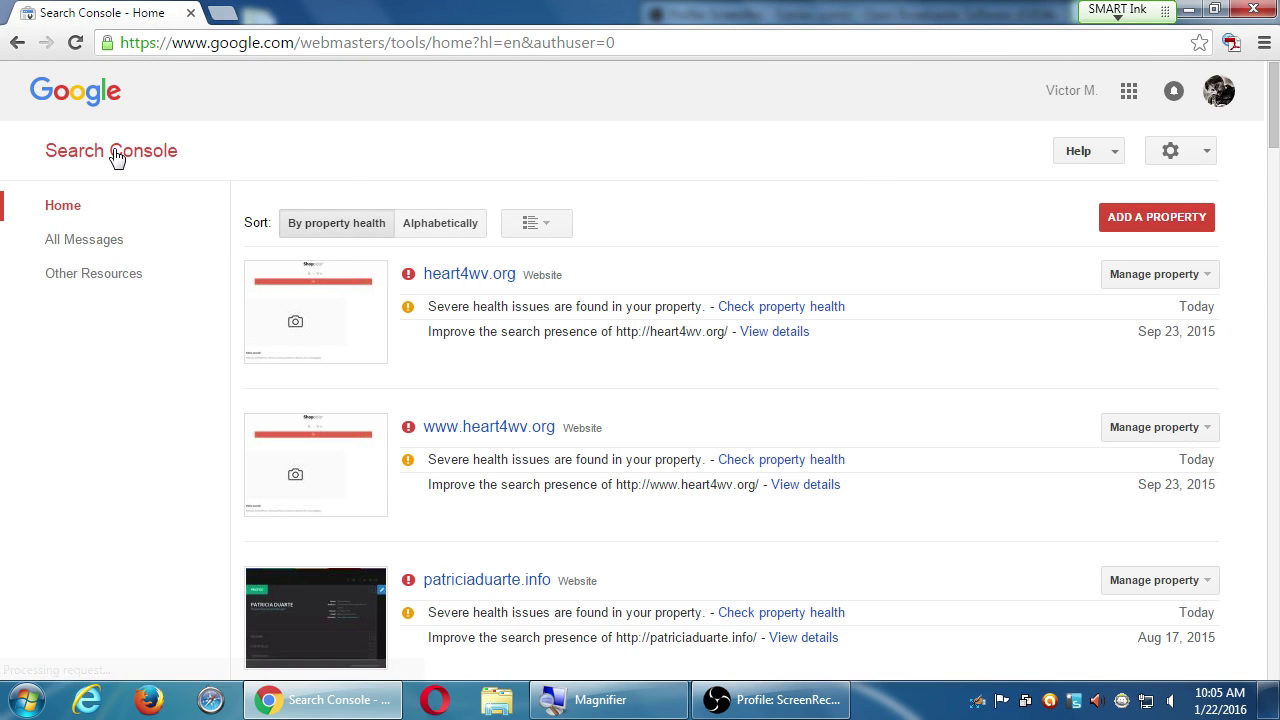
left_click(427, 227)
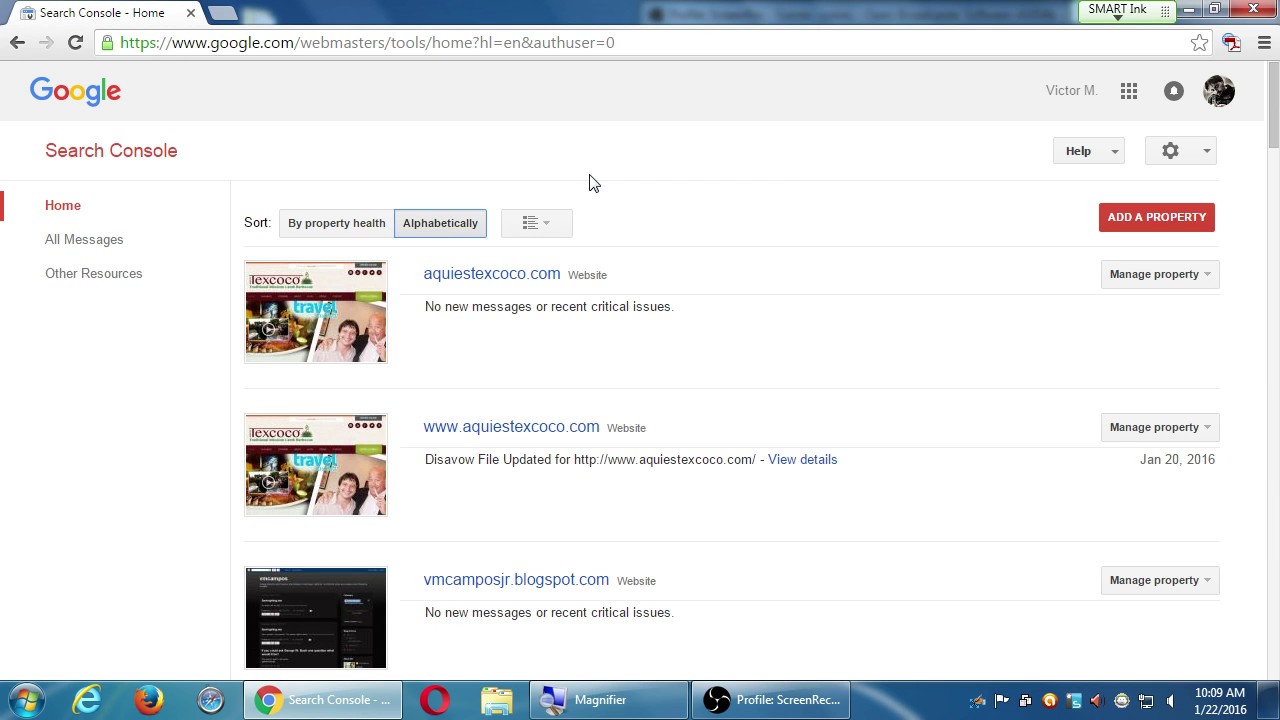
scroll(590, 183, "down", 7)
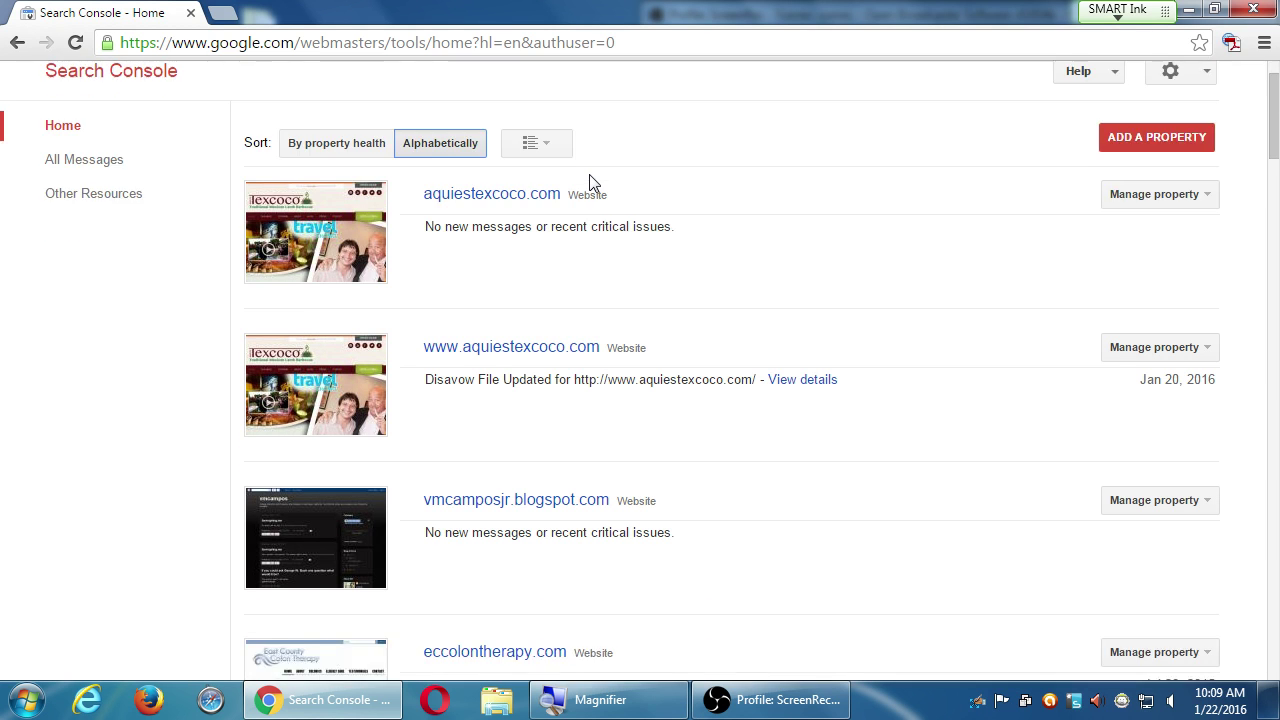
scroll(590, 183, "down", 12)
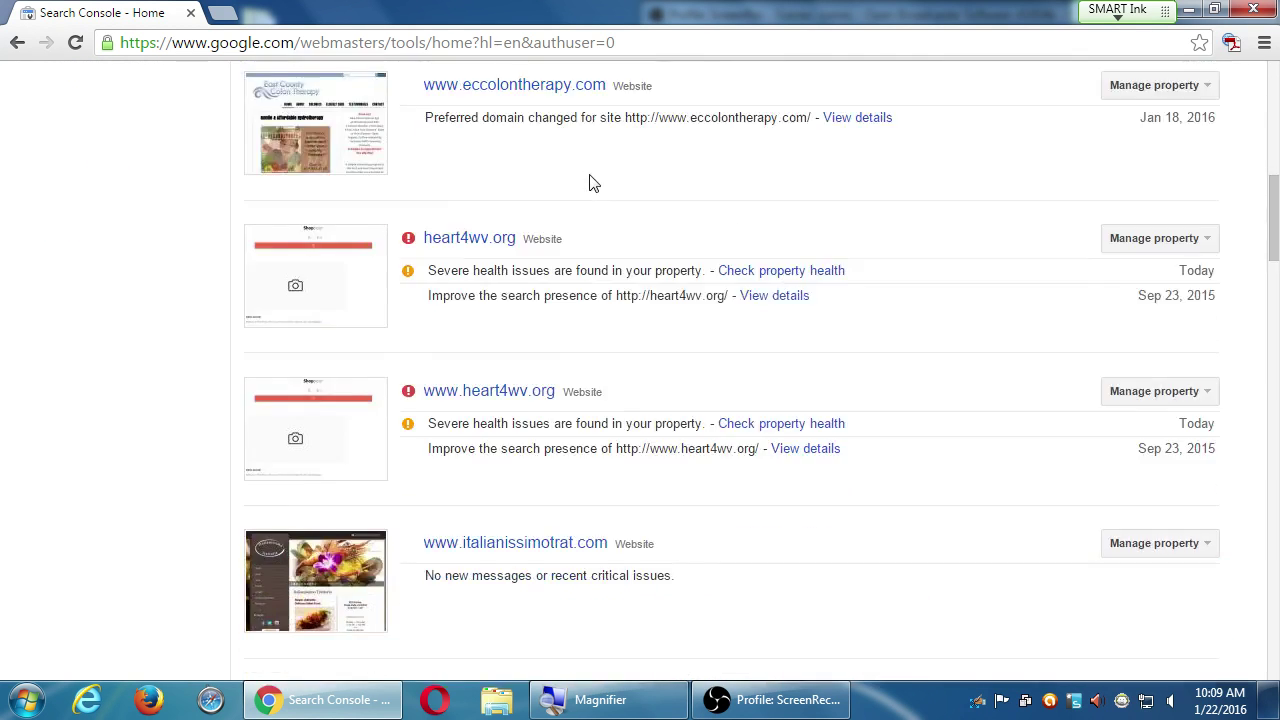
scroll(590, 175, "down", 9)
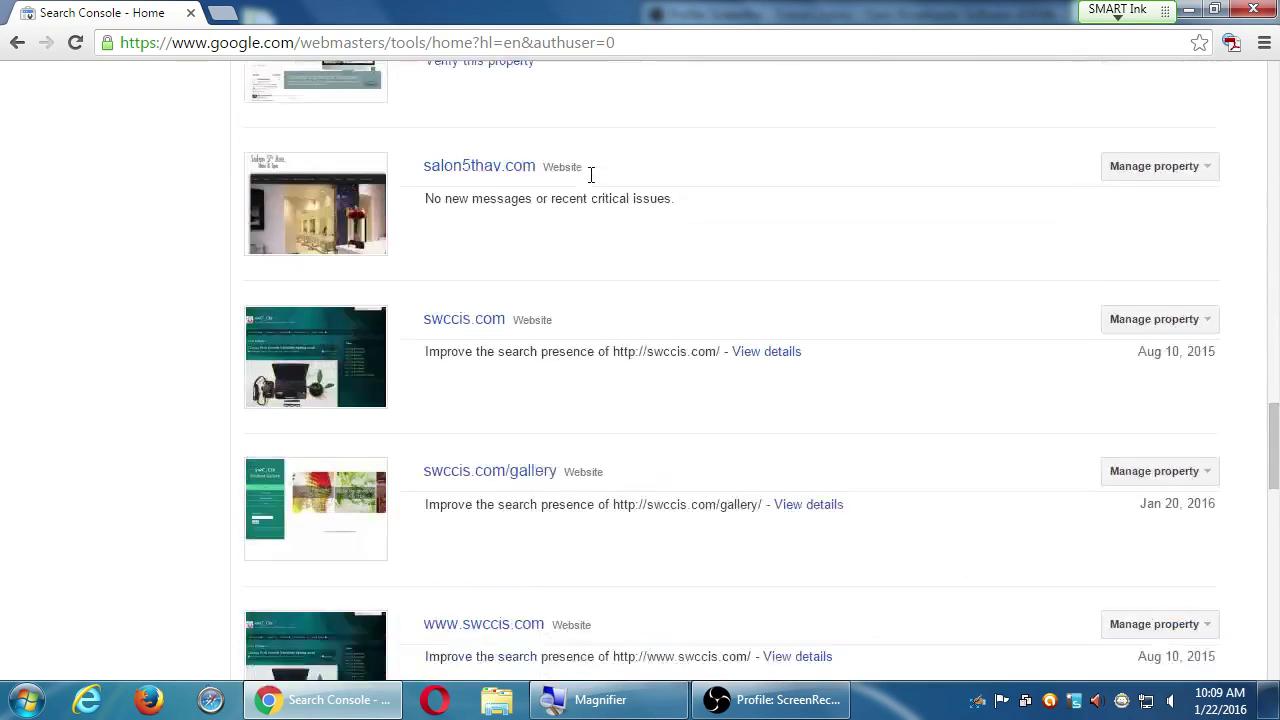
key("Home")
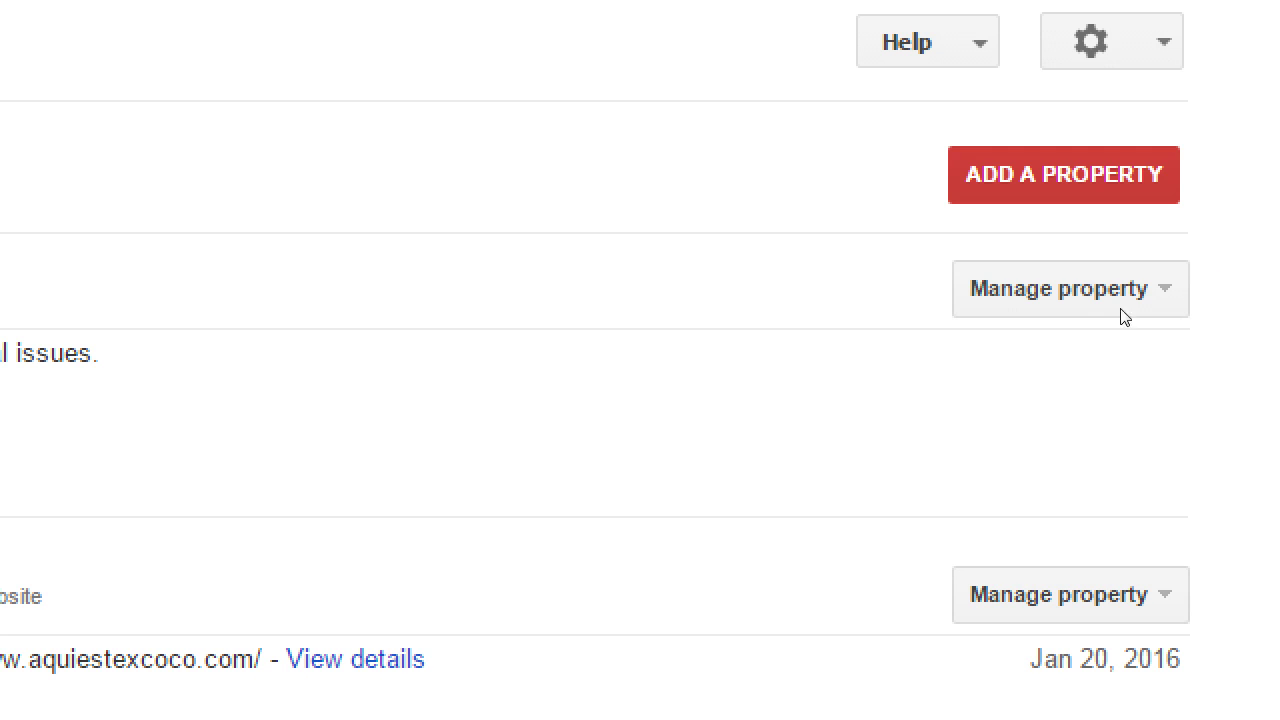
Step: View the management options for the aquiestexcoco.com property and close them without choosing any
left_click(1185, 289)
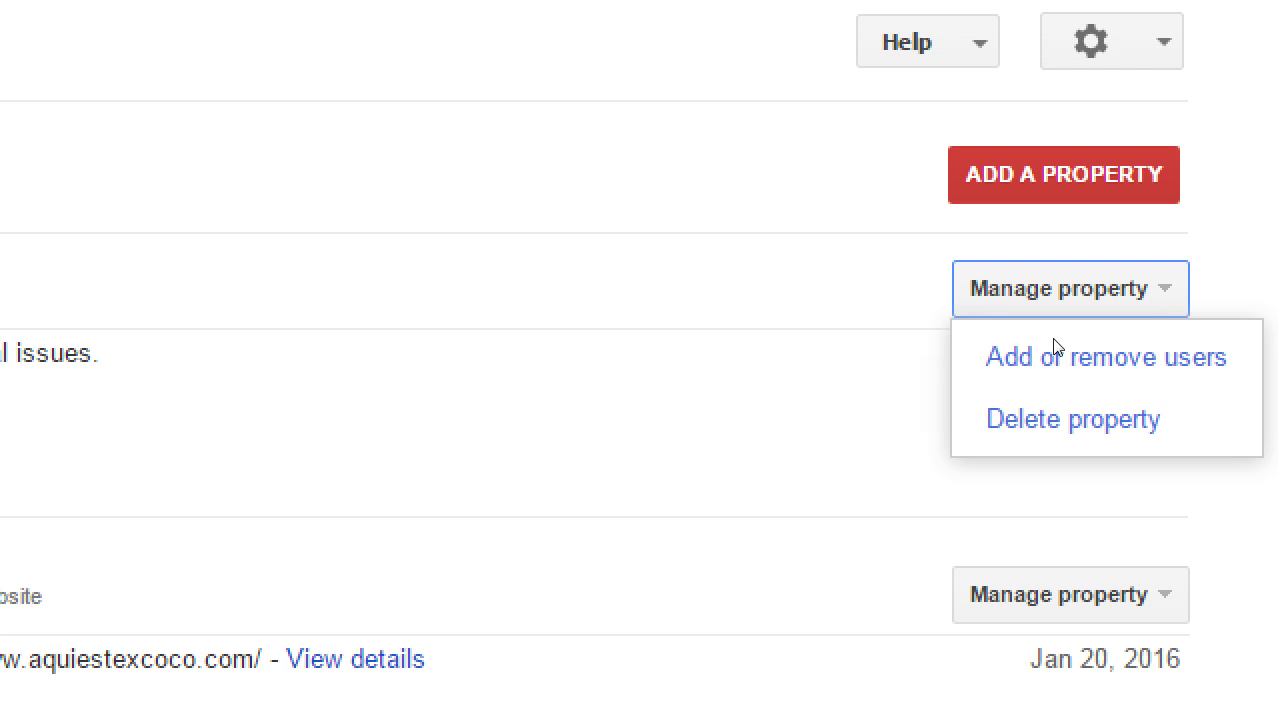
left_click(1149, 294)
left_click(1145, 289)
left_click(1007, 337)
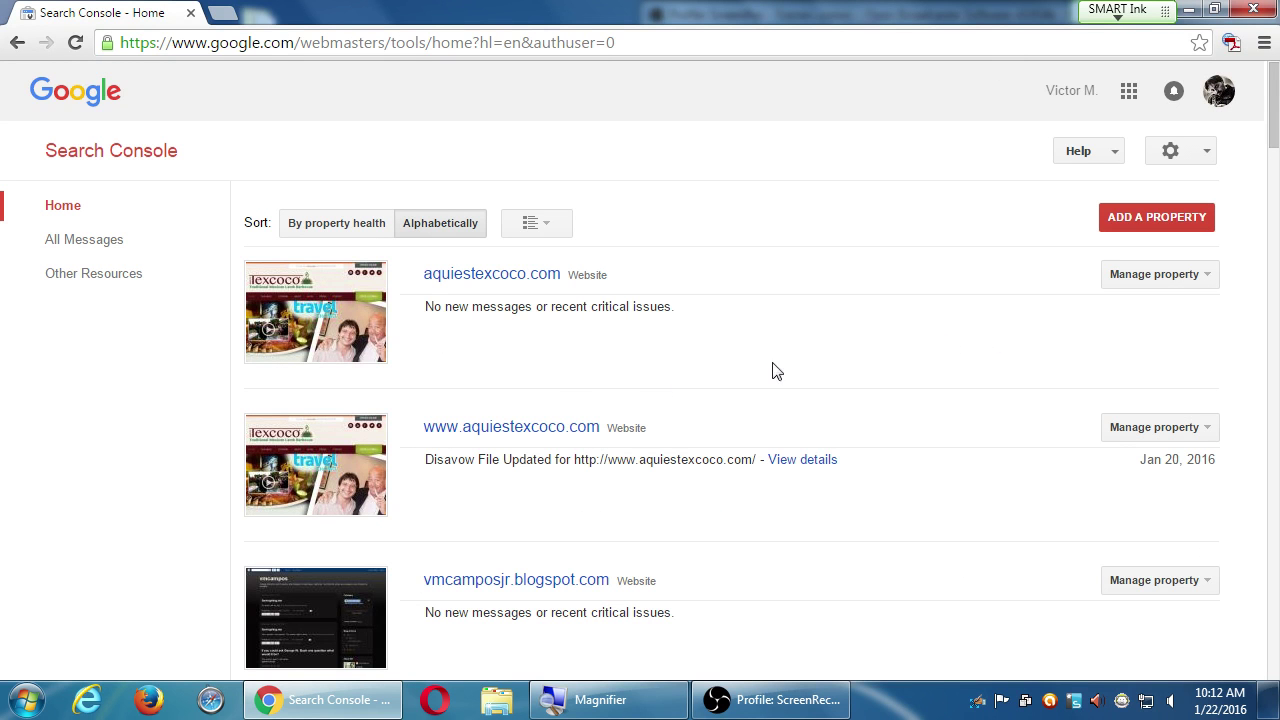
Step: Compare the property list sorted by property health with the alphabetical order, leaving it sorted alphabetically
left_click(342, 232)
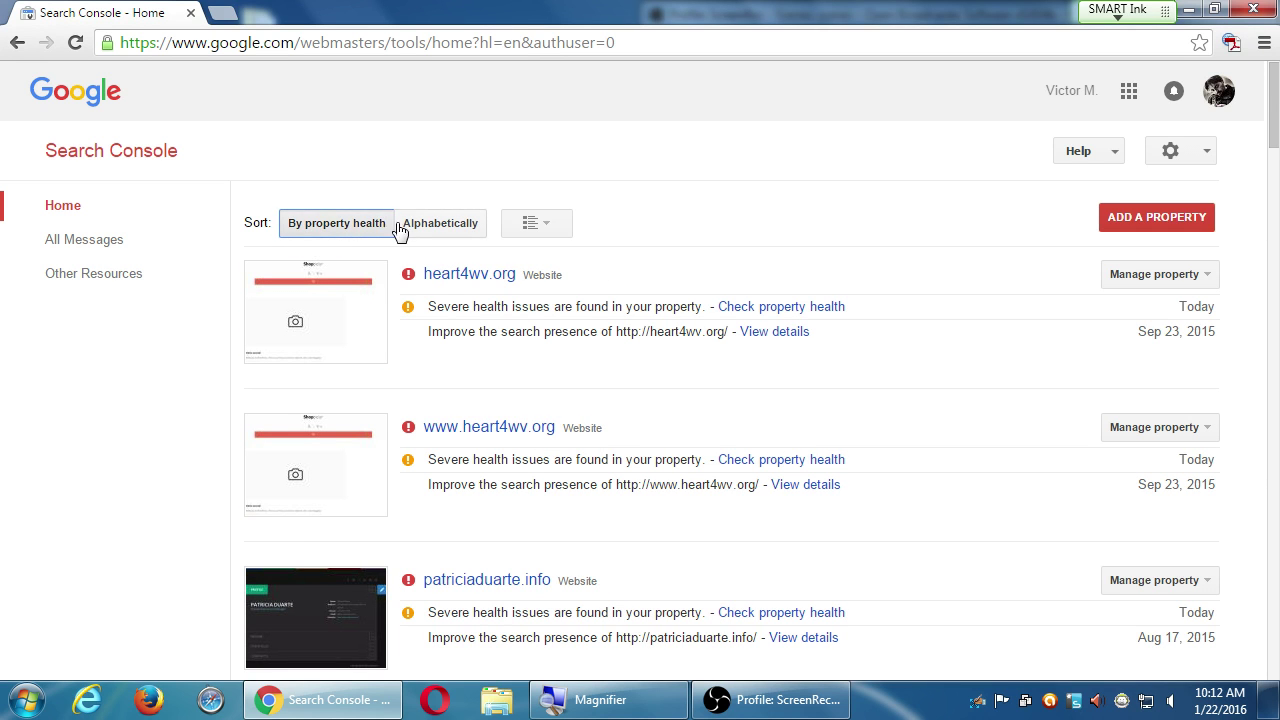
left_click(412, 226)
left_click(355, 232)
left_click(442, 236)
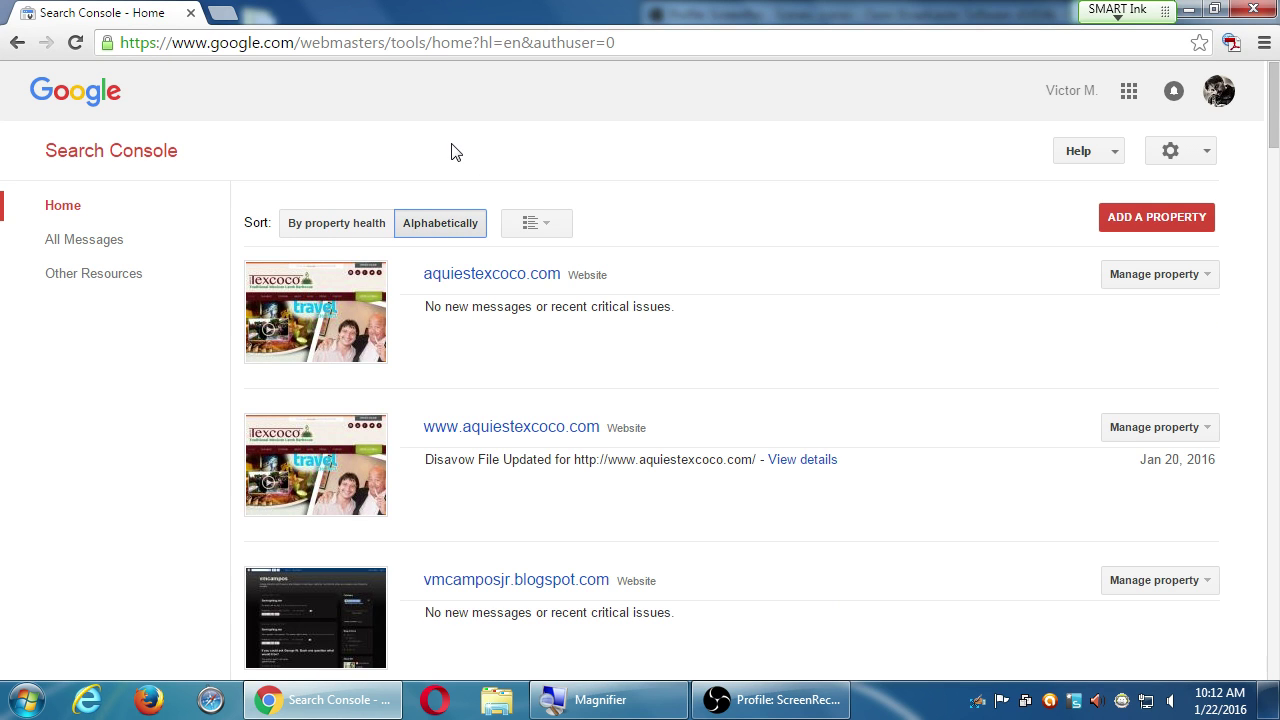
Step: Look through the property list in the compact layout without thumbnails, and restore the layout with thumbnails
left_click(537, 223)
left_click(572, 283)
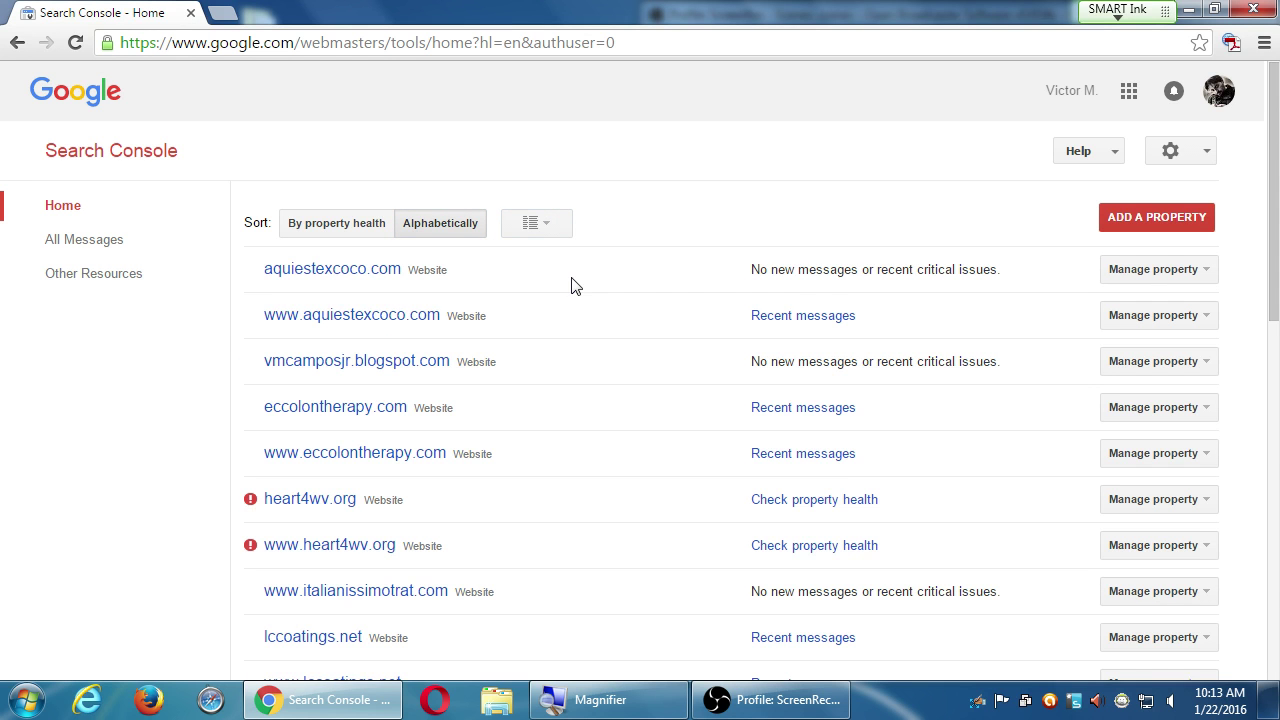
scroll(590, 300, "down", 3)
scroll(590, 300, "down", 5)
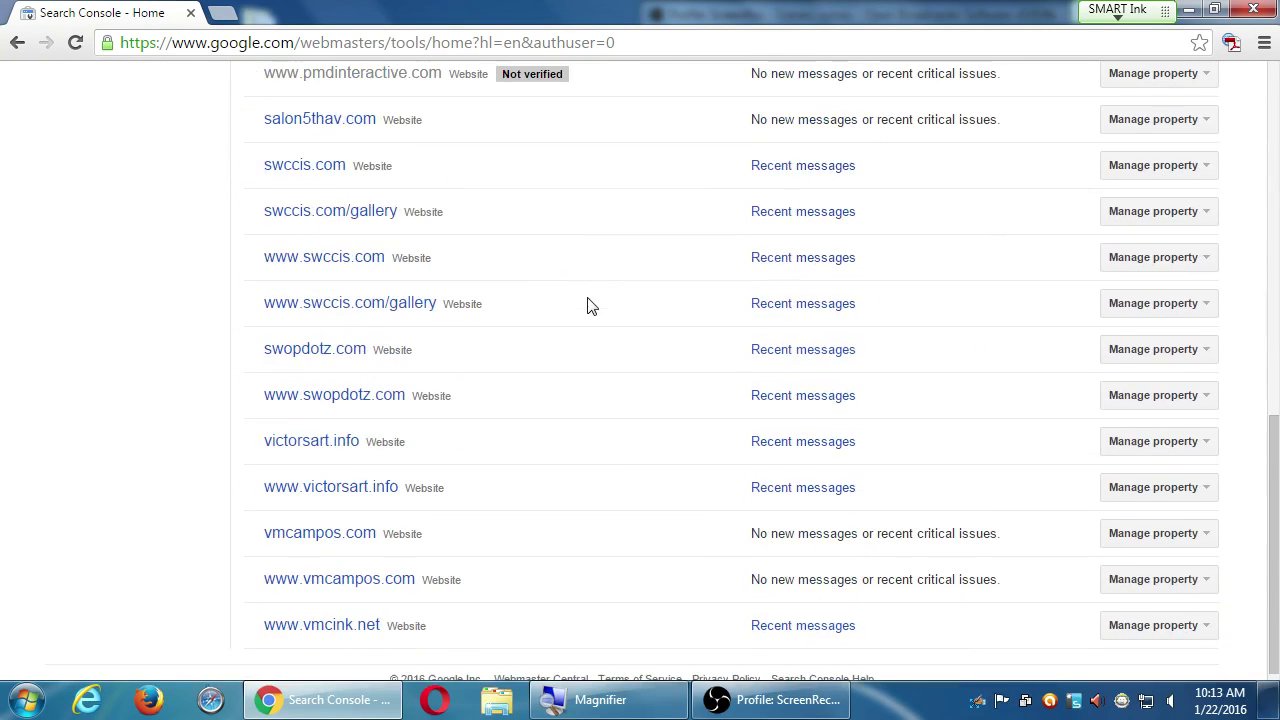
scroll(590, 303, "up", 6)
scroll(590, 306, "up", 2)
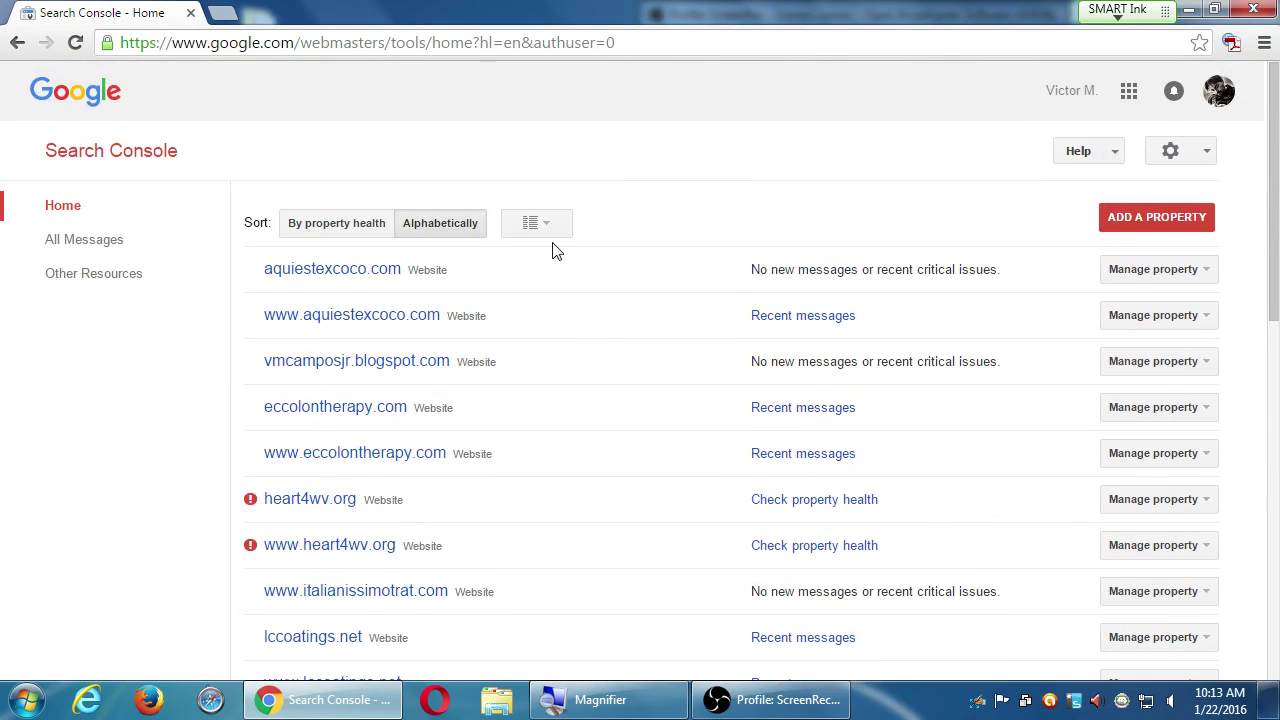
left_click(537, 224)
left_click(570, 256)
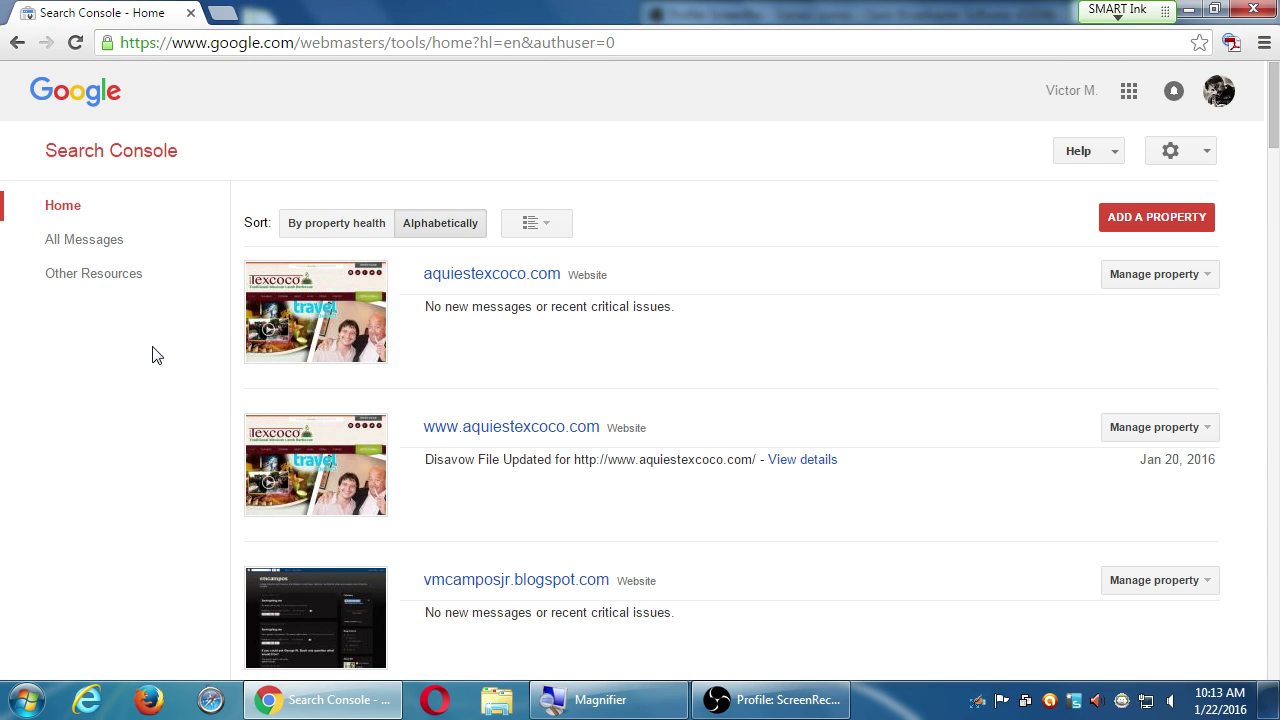
left_click(105, 241)
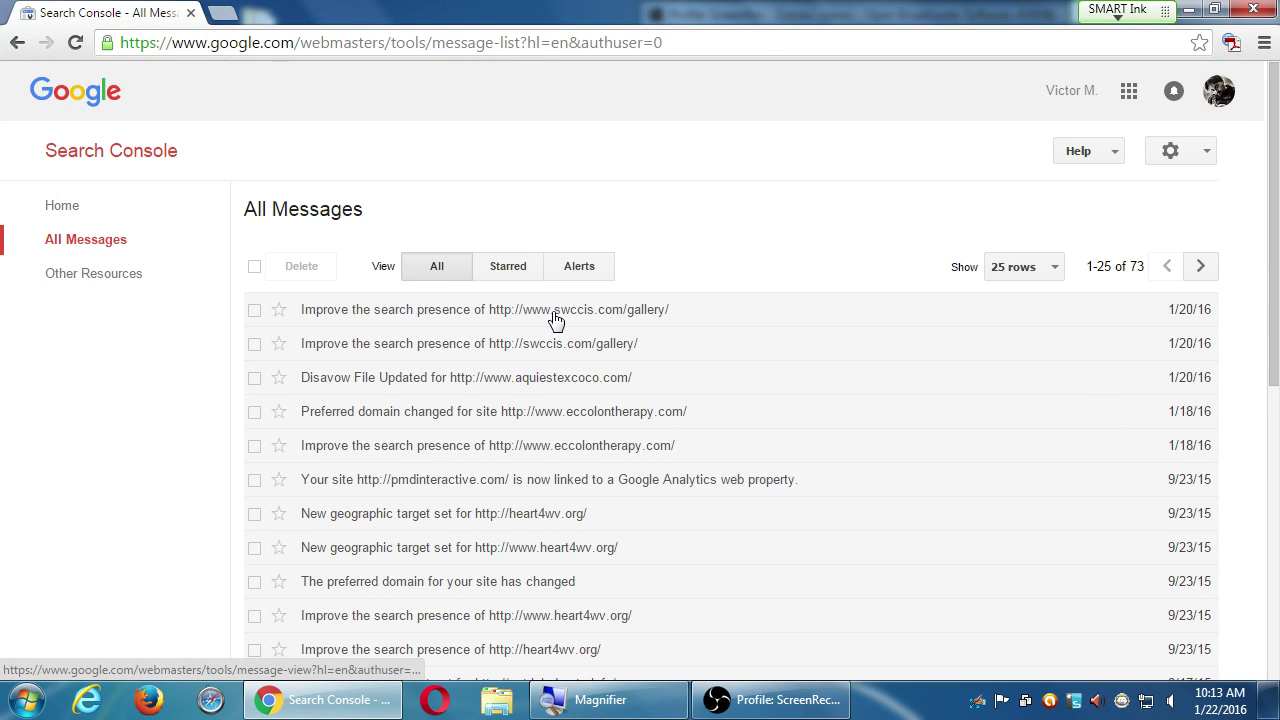
left_click(613, 320)
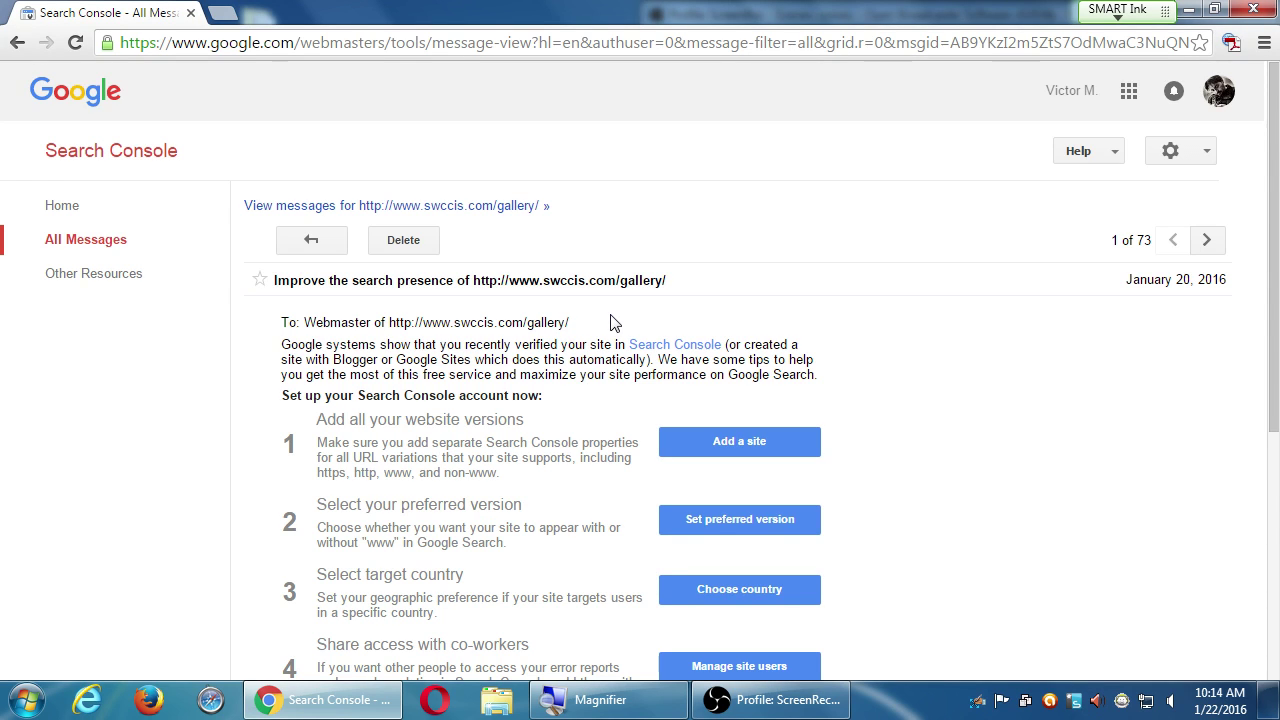
scroll(966, 272, "down", 2)
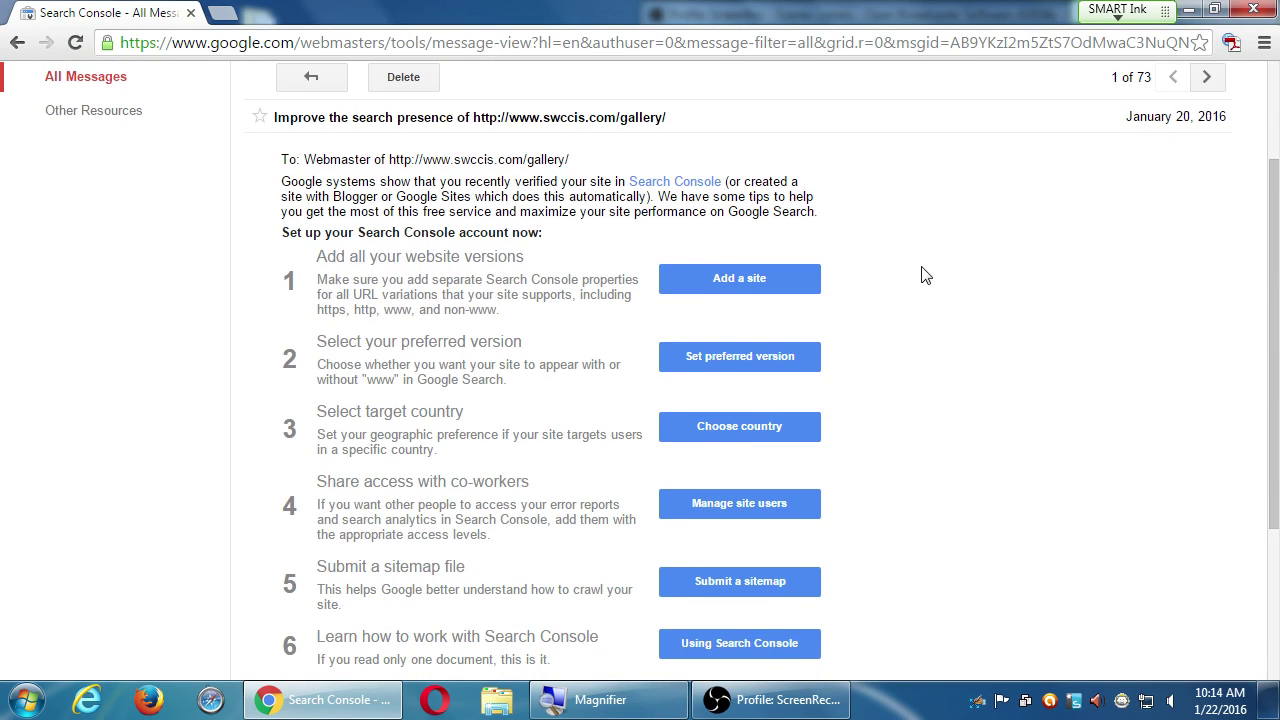
scroll(925, 275, "down", 1)
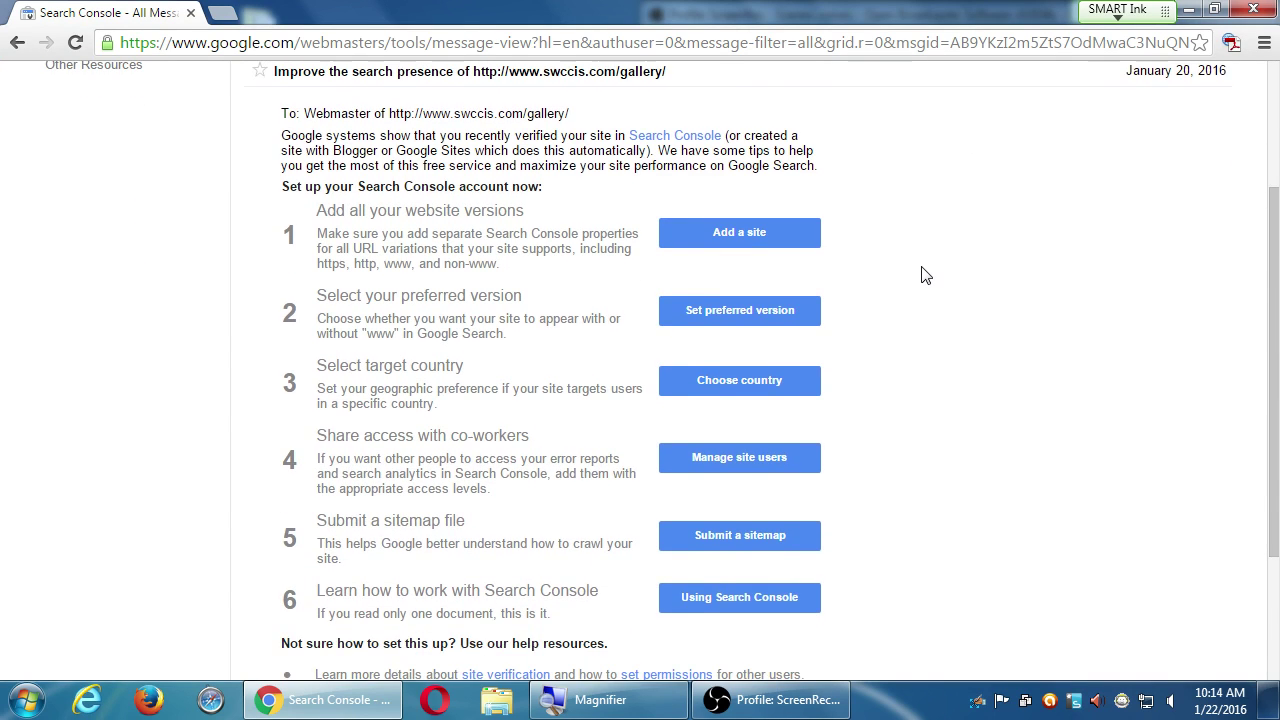
scroll(925, 275, "down", 1)
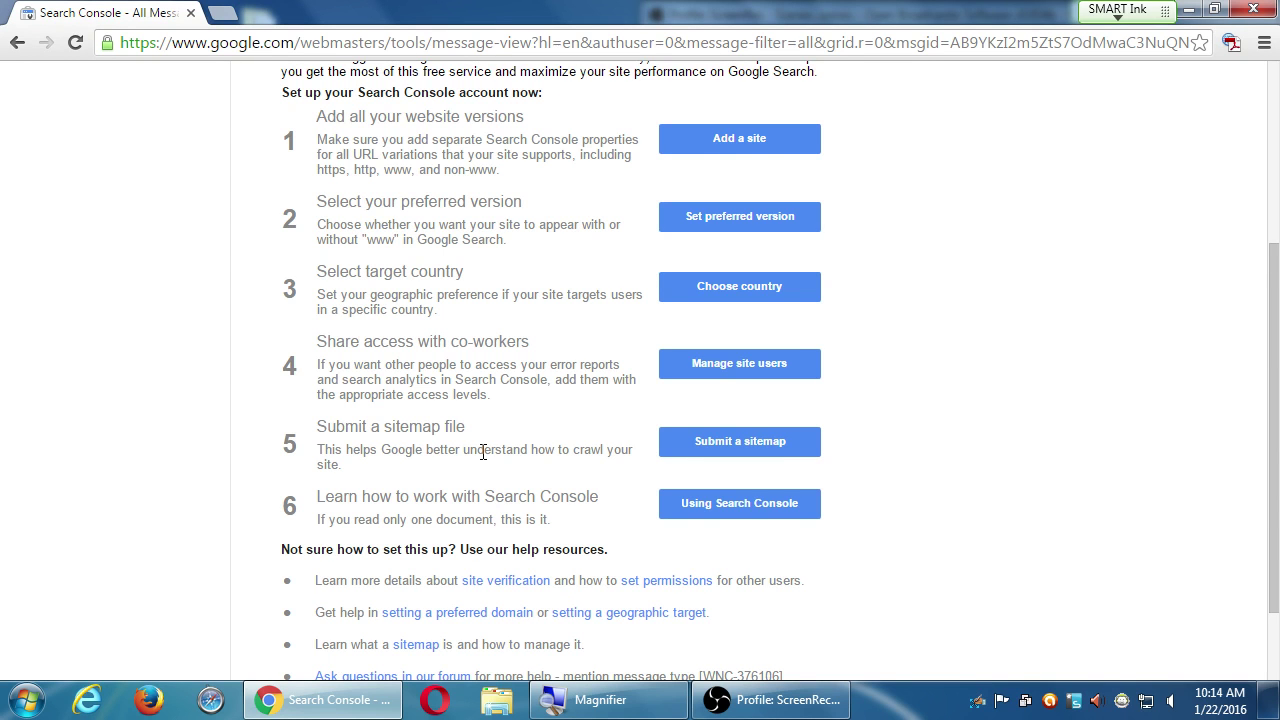
scroll(490, 455, "down", 2)
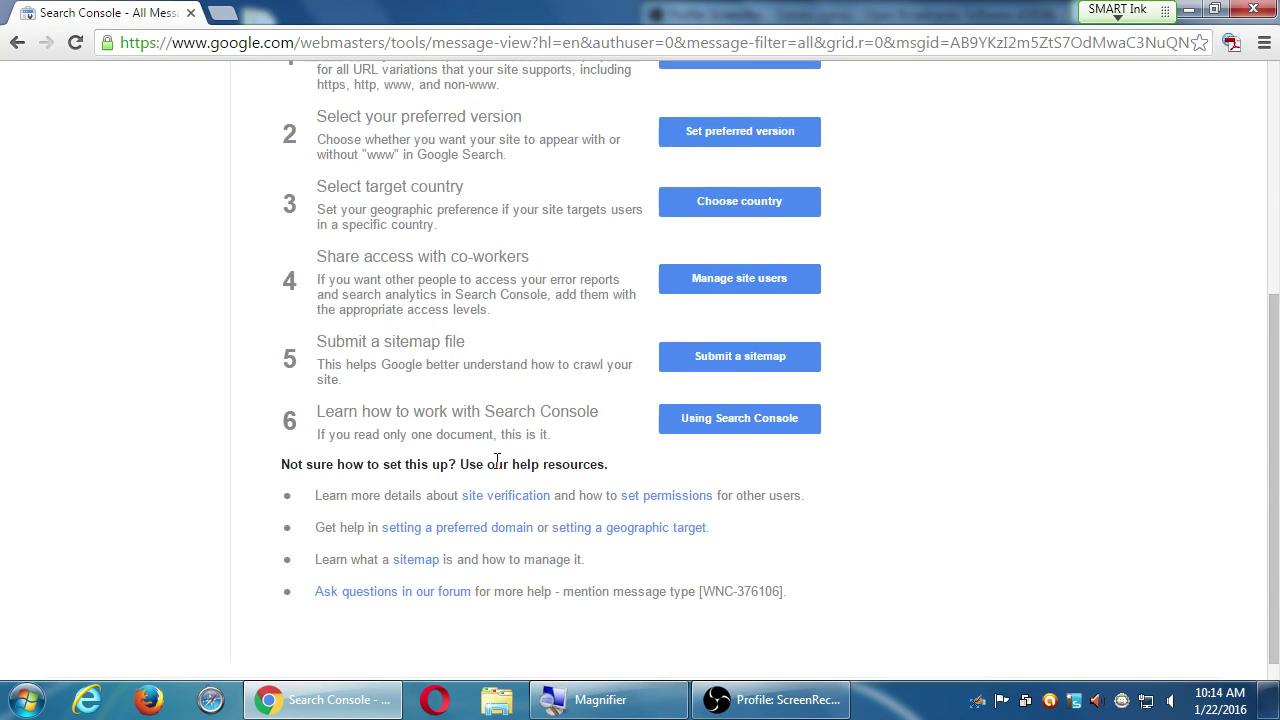
scroll(493, 456, "up", 4)
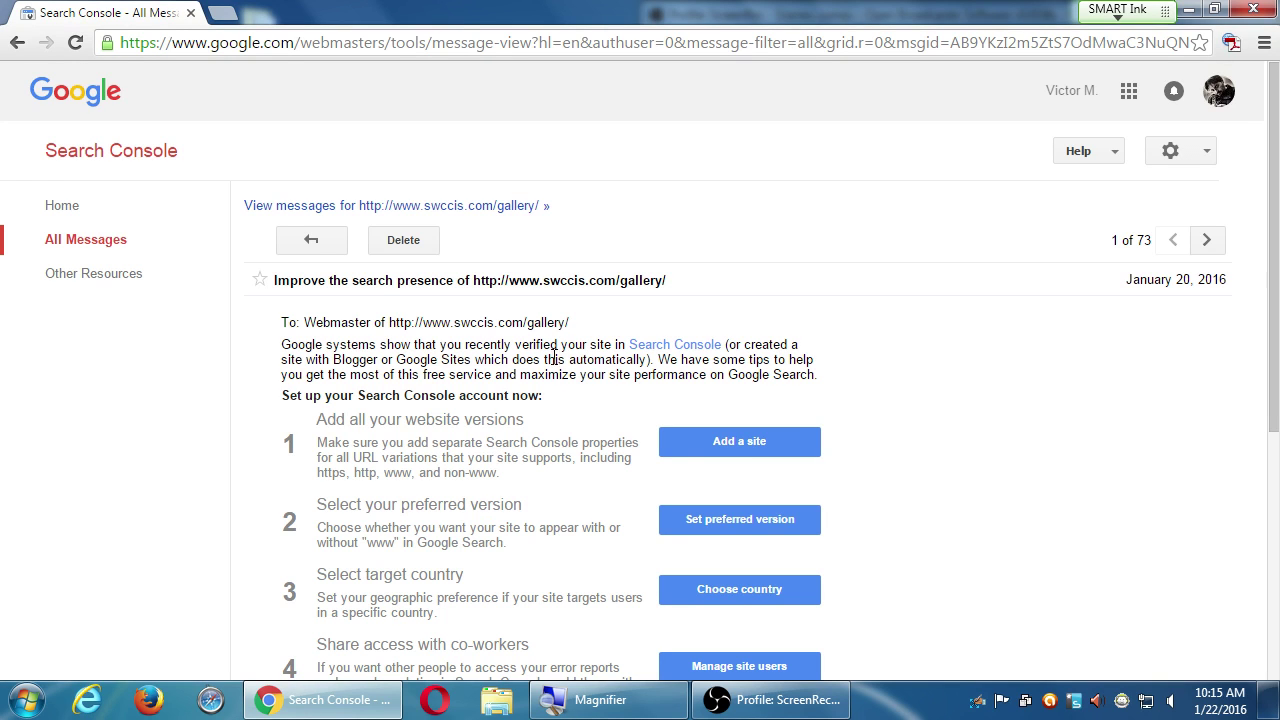
Step: Go back to the home page's property list and sort it alphabetically
left_click(80, 219)
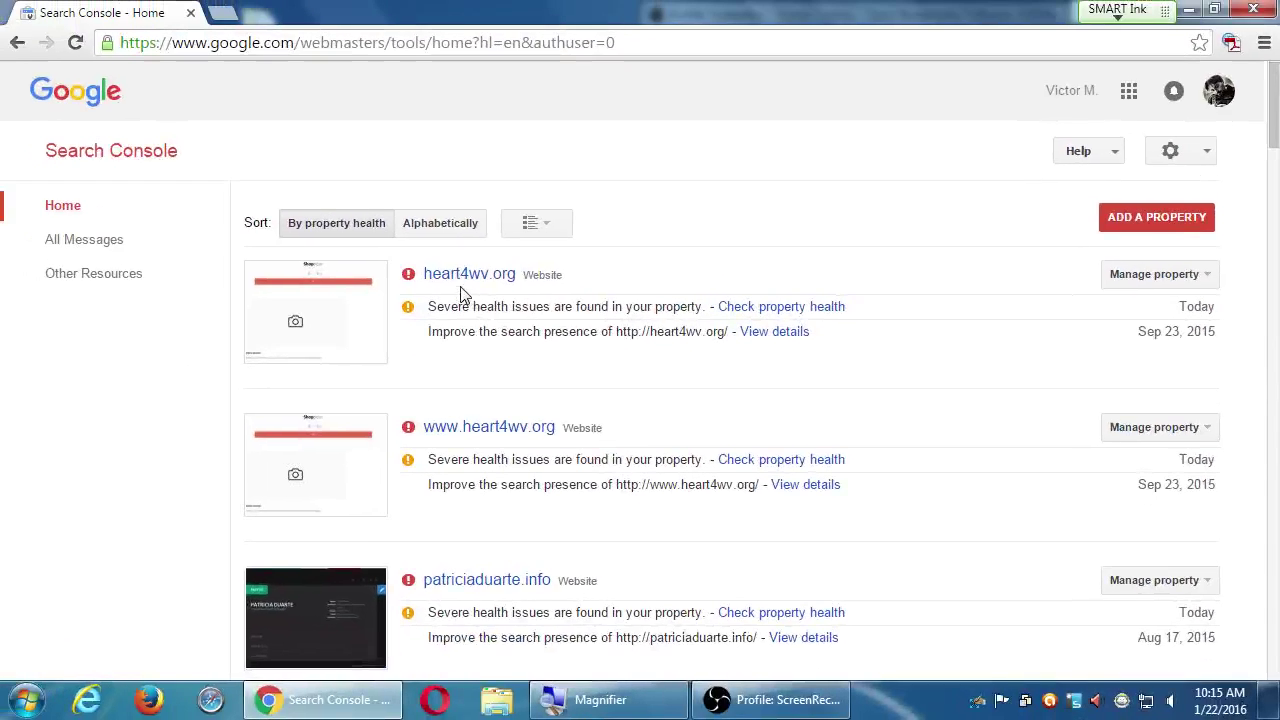
left_click(415, 240)
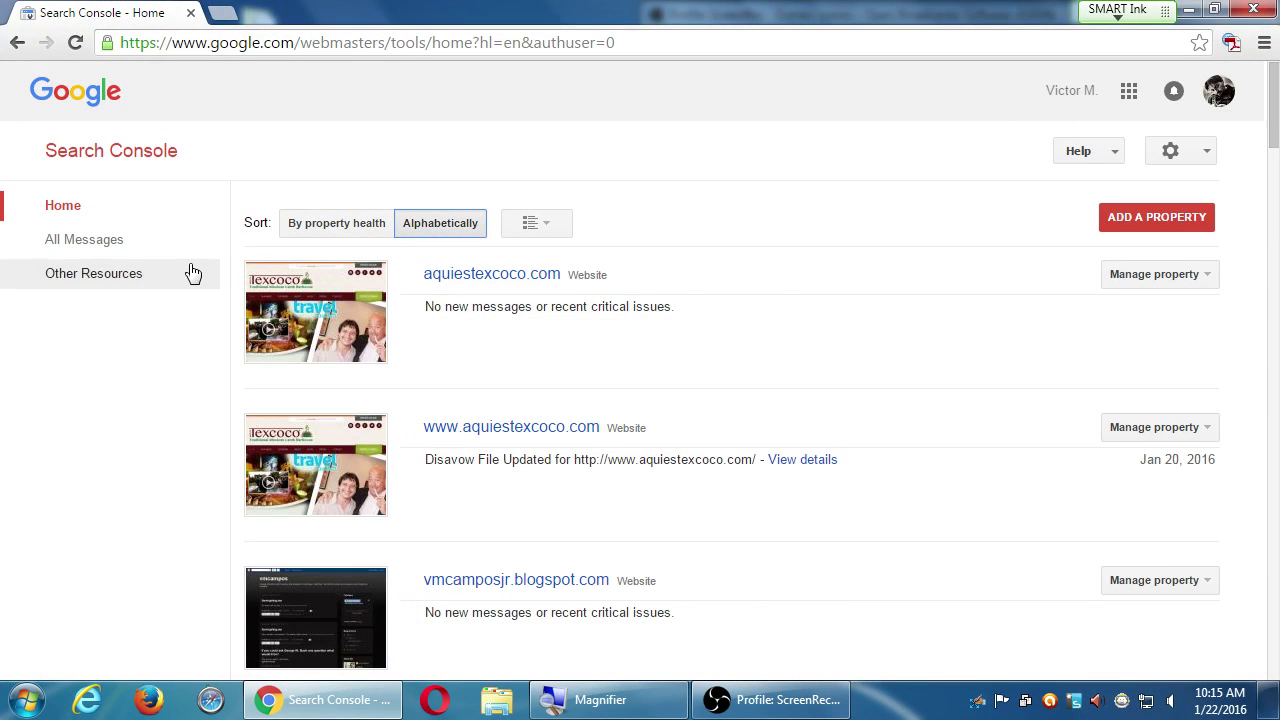
Step: Go to Search Console's other resources and open PageSpeed Insights
left_click(115, 246)
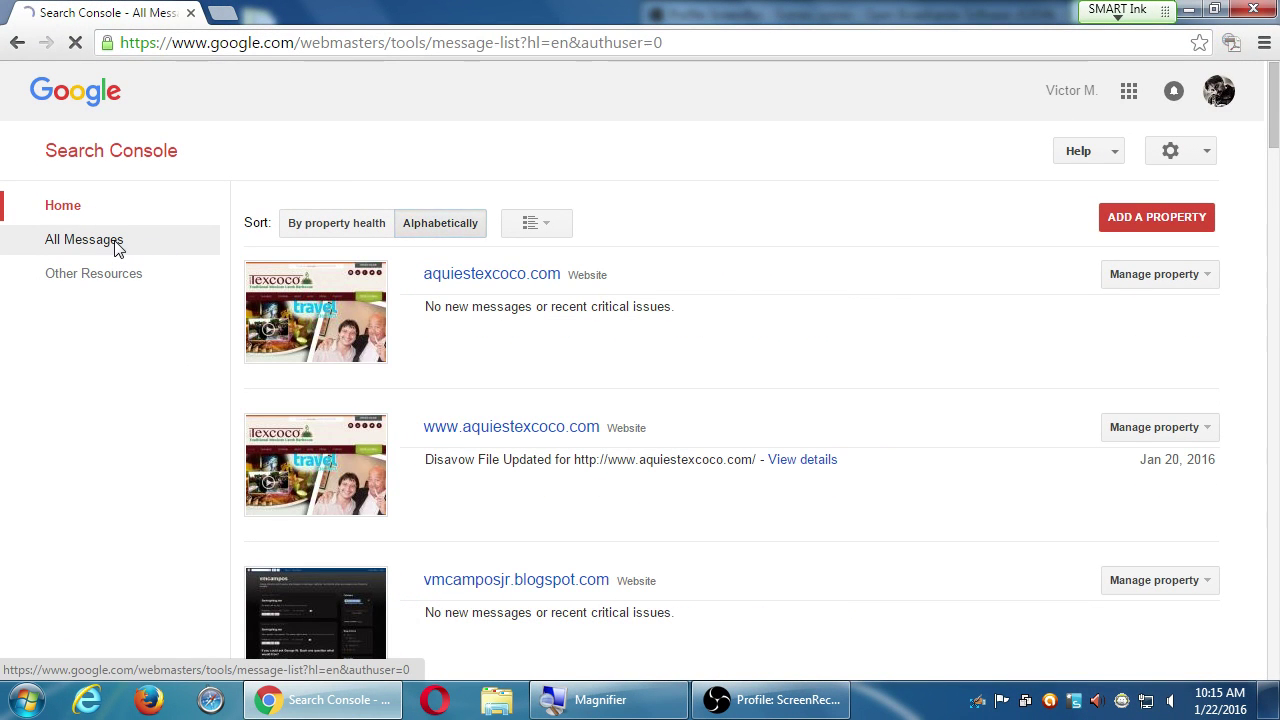
left_click(127, 277)
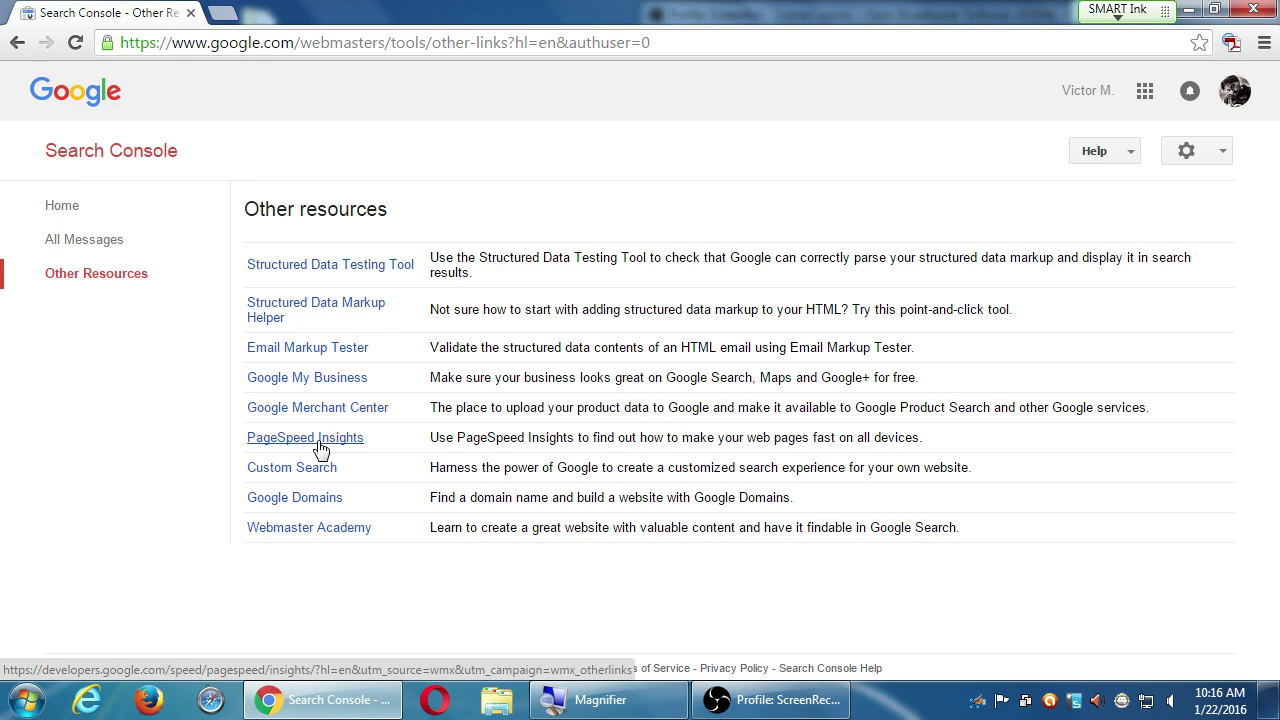
left_click(319, 441)
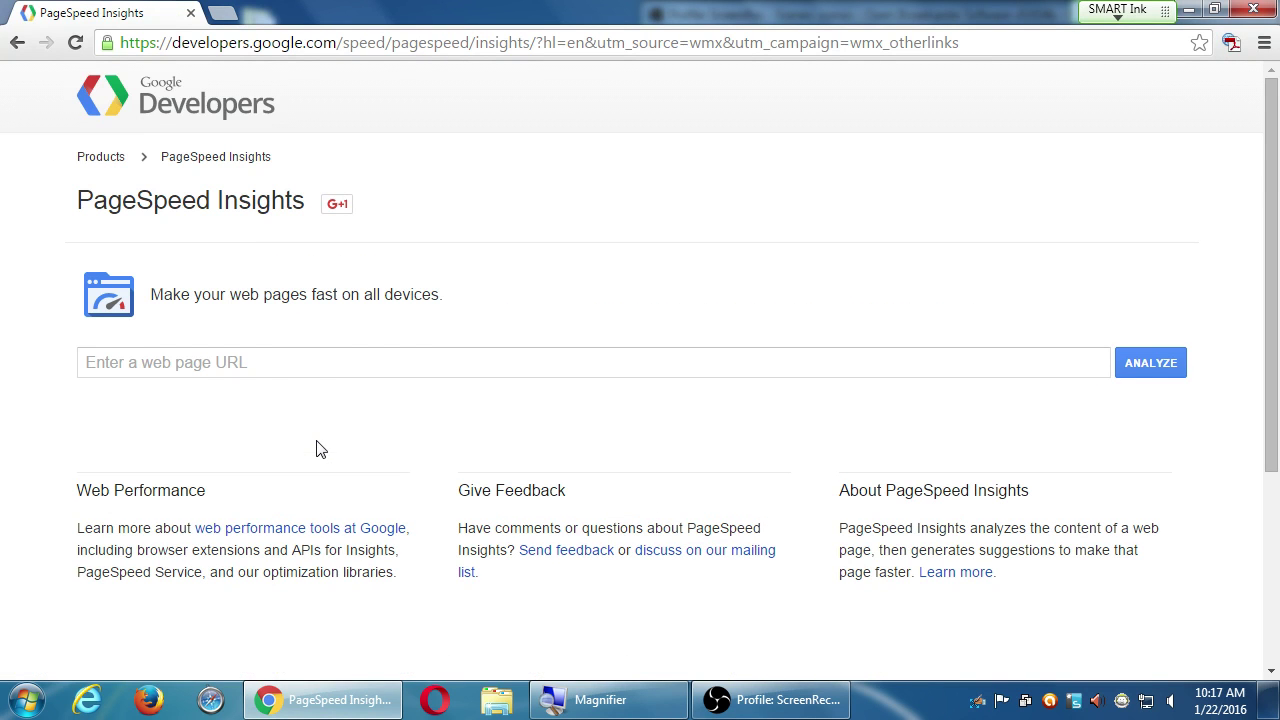
Step: Analyze the website vmcampos.com with PageSpeed Insights
left_click(316, 362)
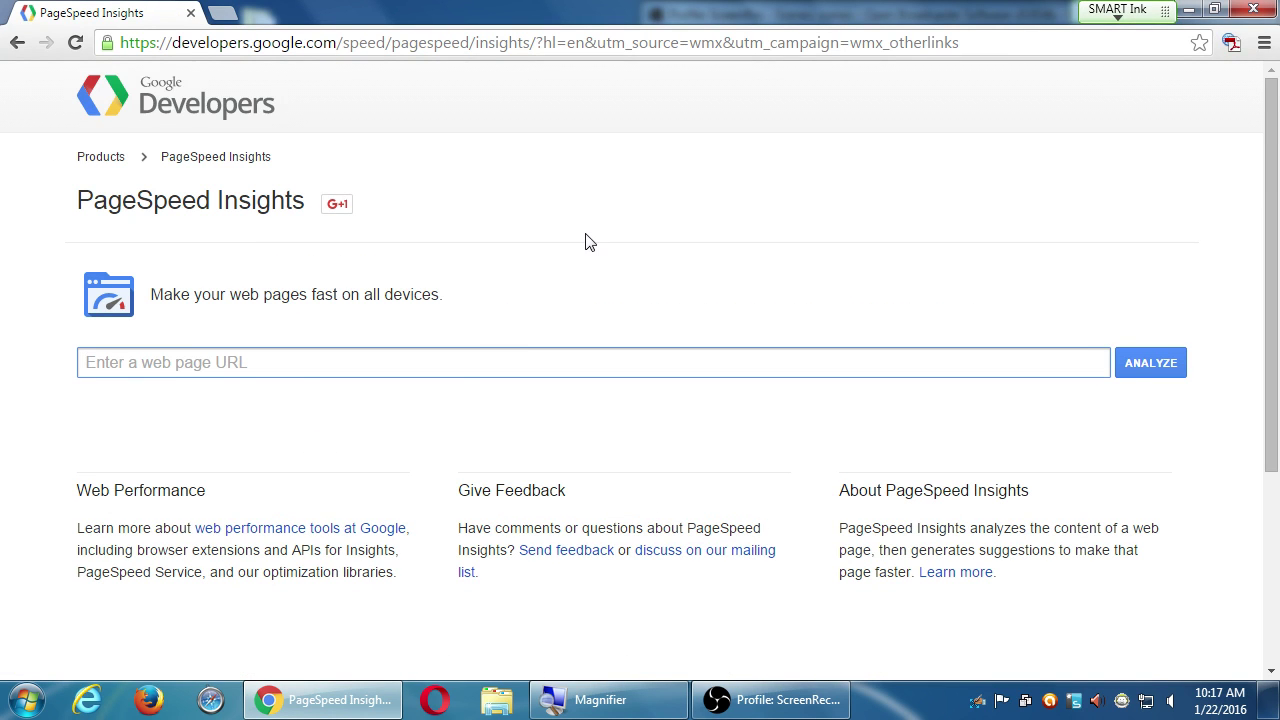
type("vmcink.n")
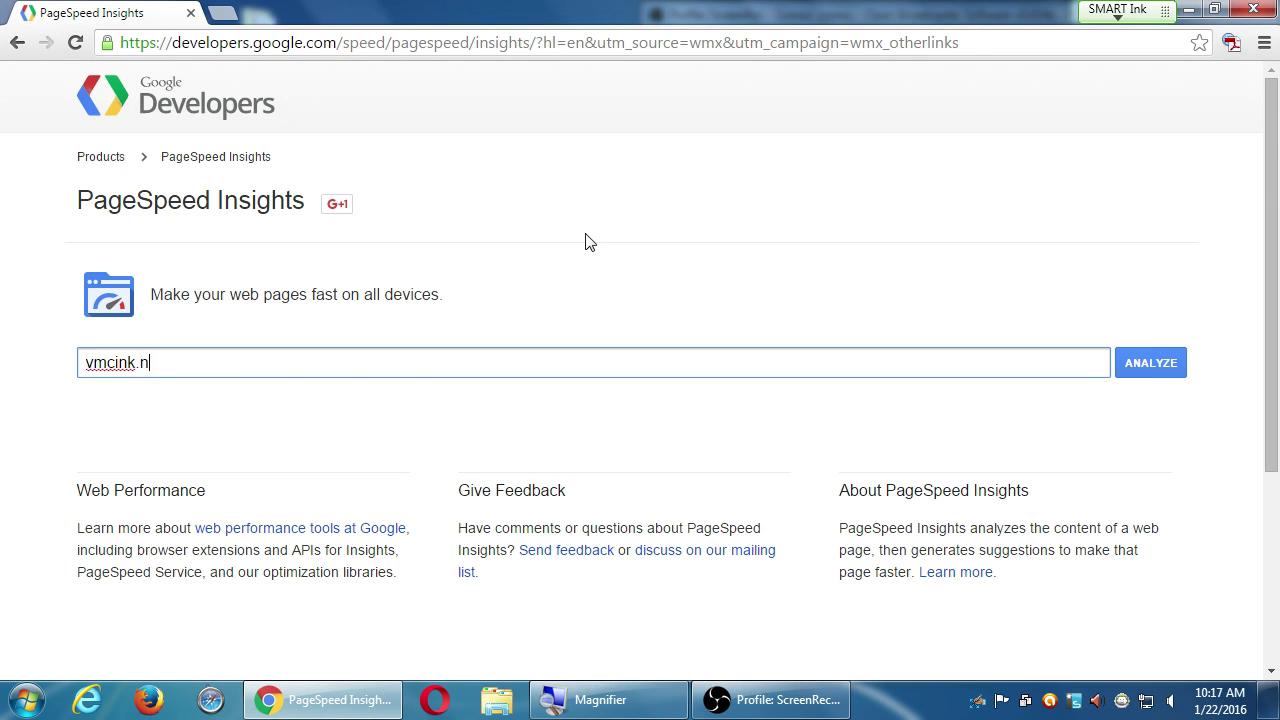
key("ctrl+a")
type("vmcampos.com")
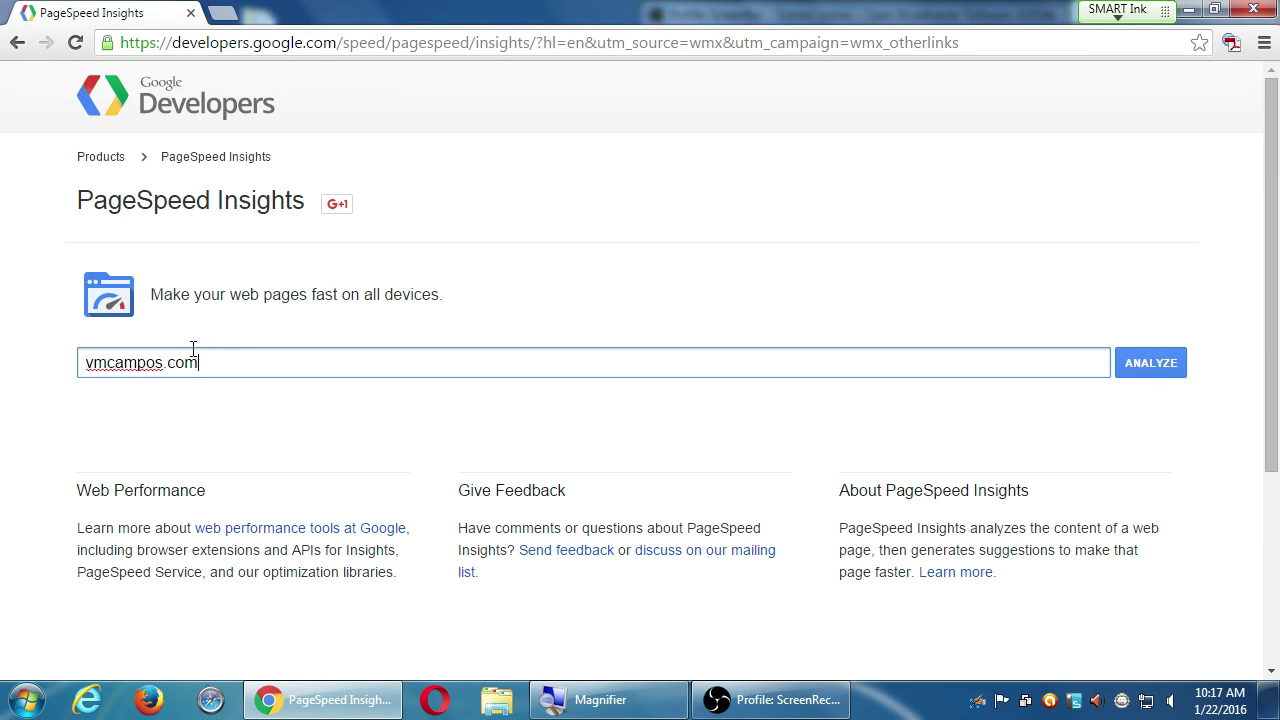
left_click(1148, 368)
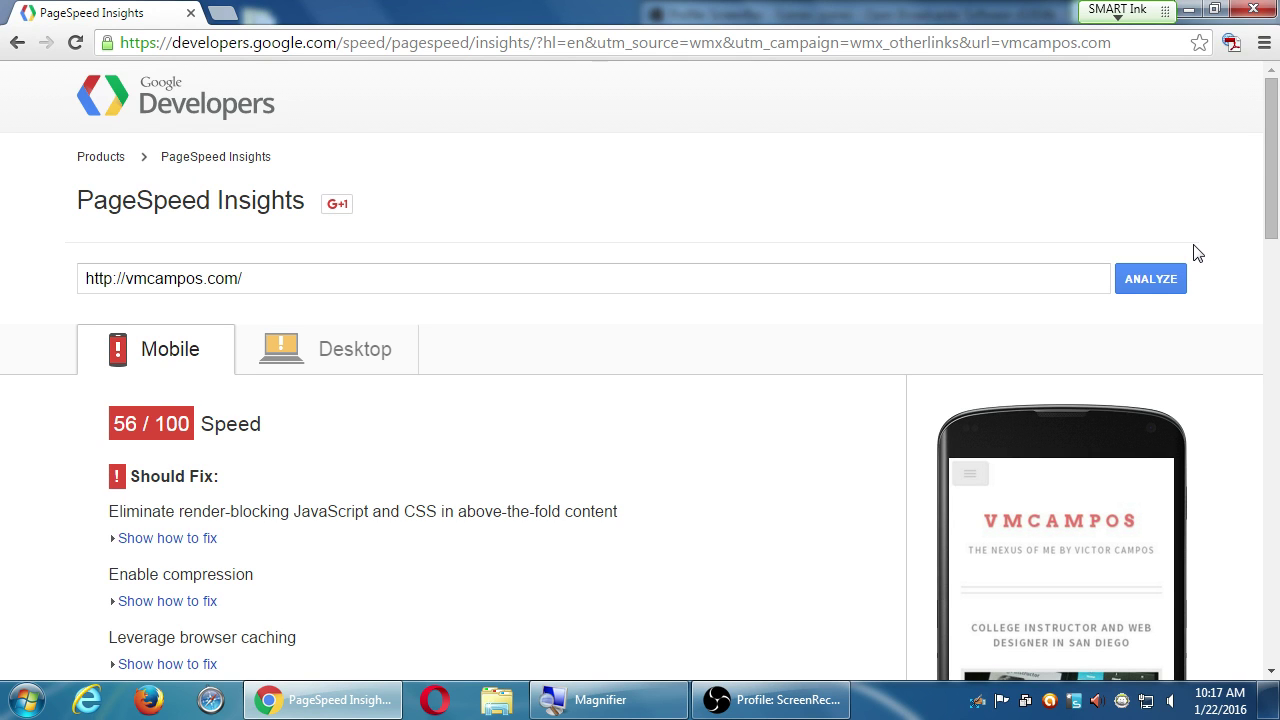
Step: Examine the mobile report's fix details for eliminating render-blocking JavaScript and CSS in above-the-fold content
scroll(488, 513, "down", 1)
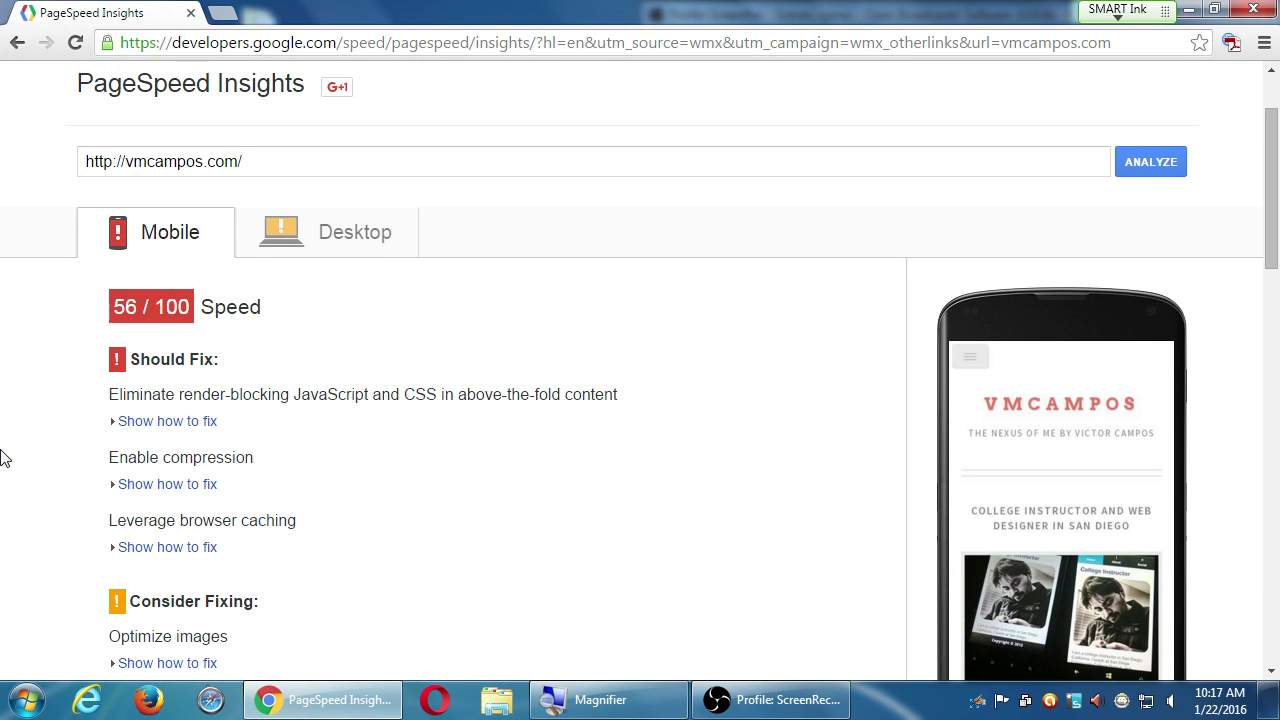
left_click(152, 424)
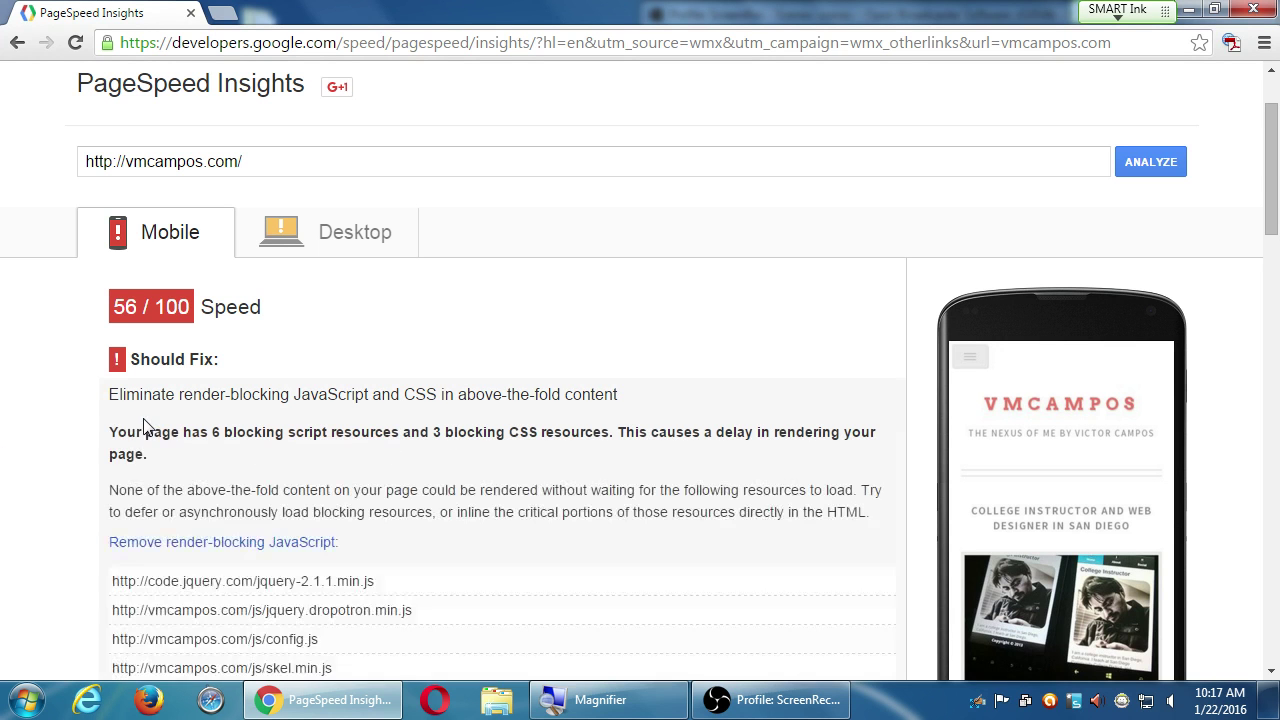
scroll(15, 428, "down", 4)
scroll(15, 428, "down", 1)
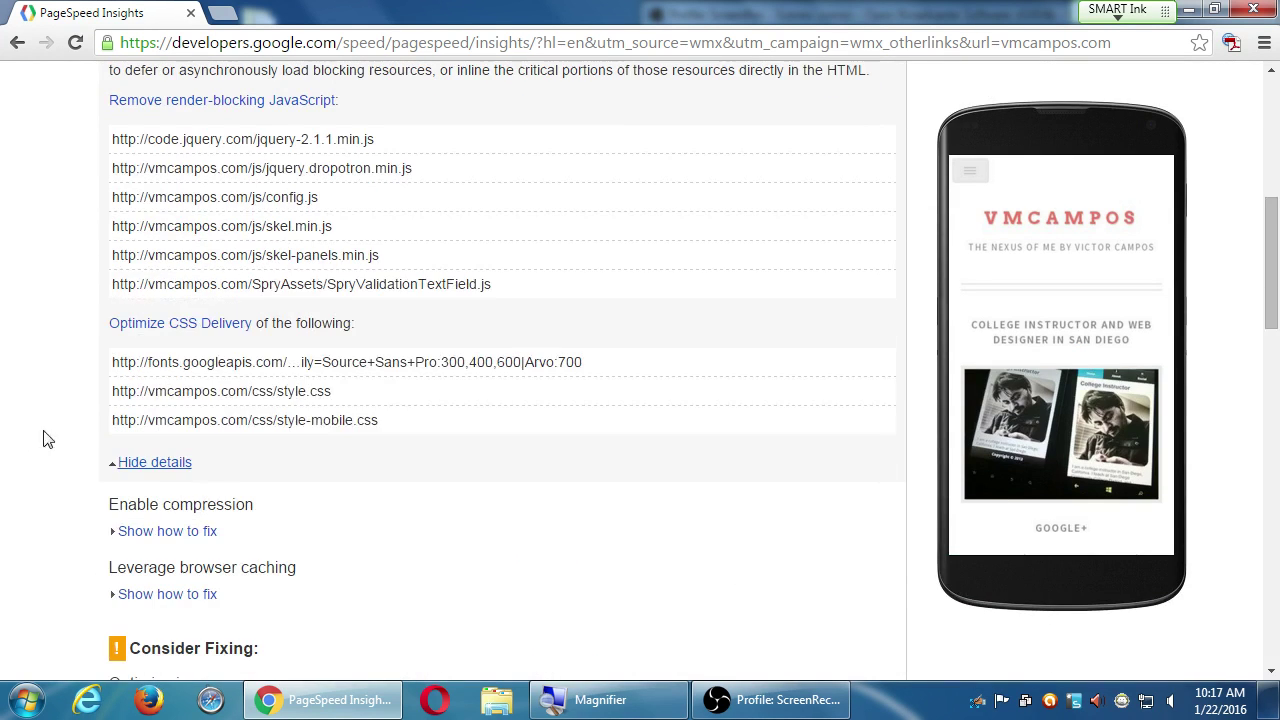
scroll(62, 453, "up", 1)
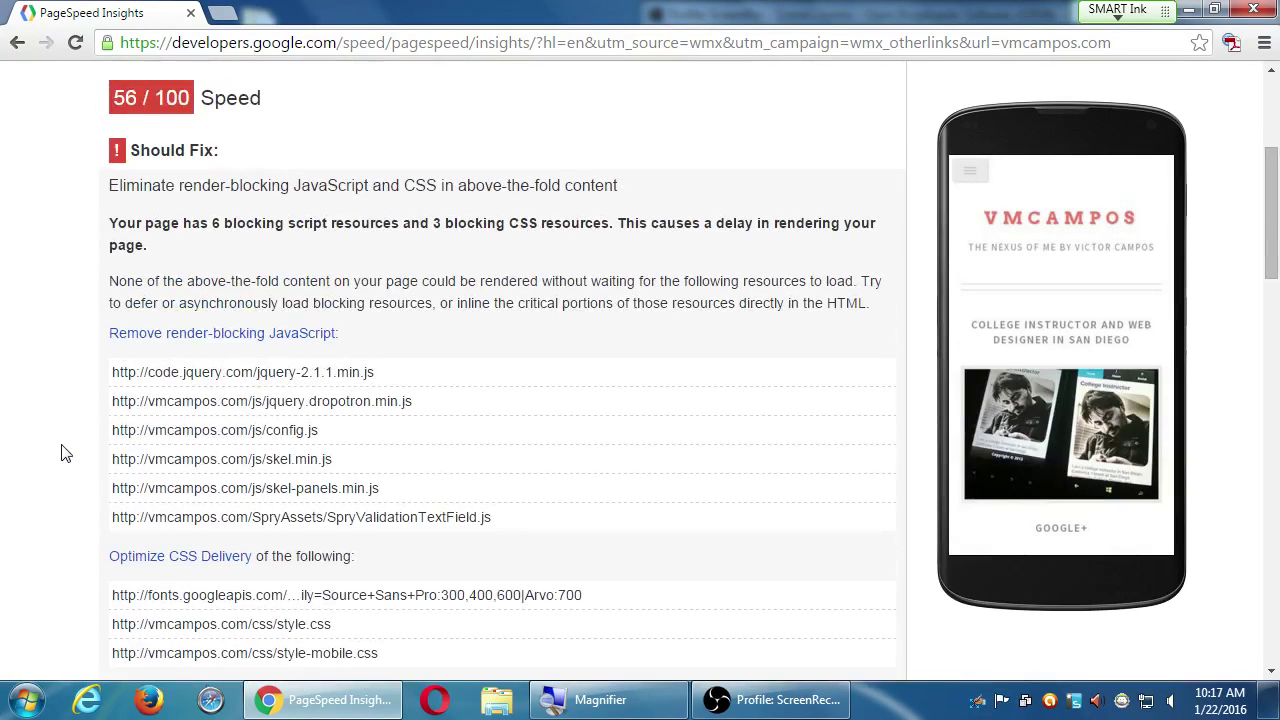
scroll(60, 453, "down", 1)
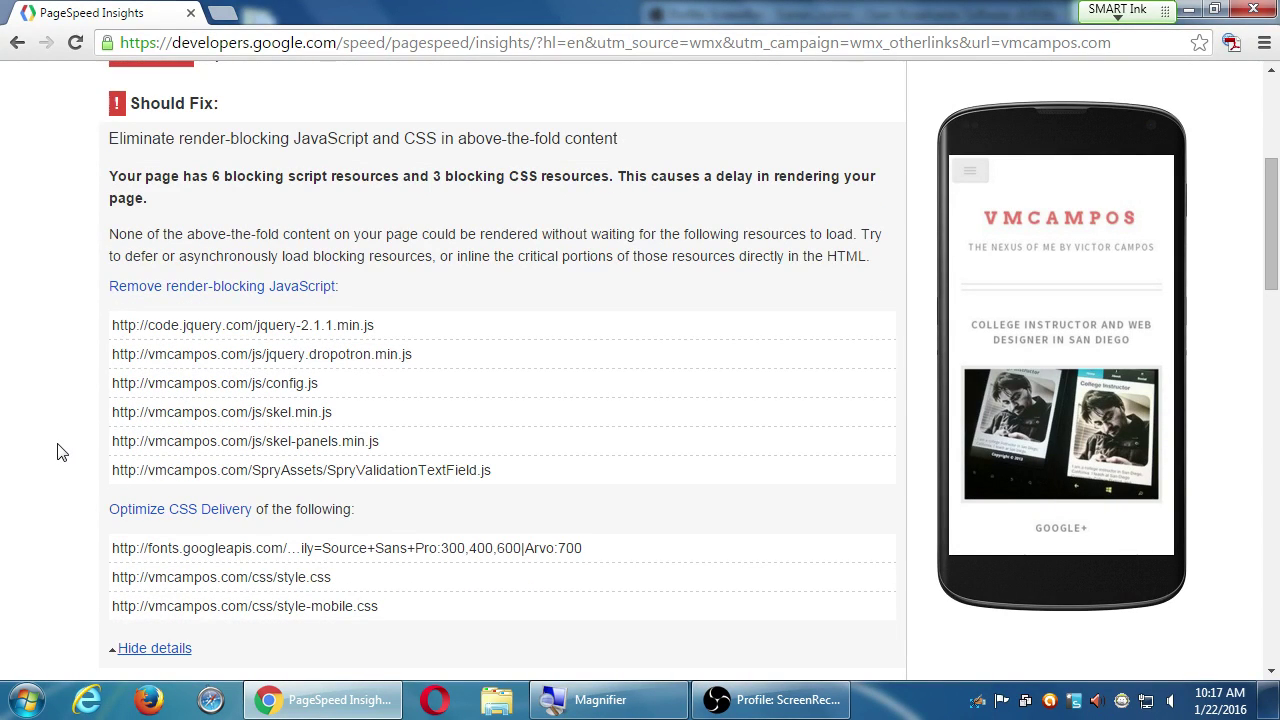
scroll(56, 420, "up", 2)
scroll(45, 460, "down", 1)
scroll(42, 466, "down", 5)
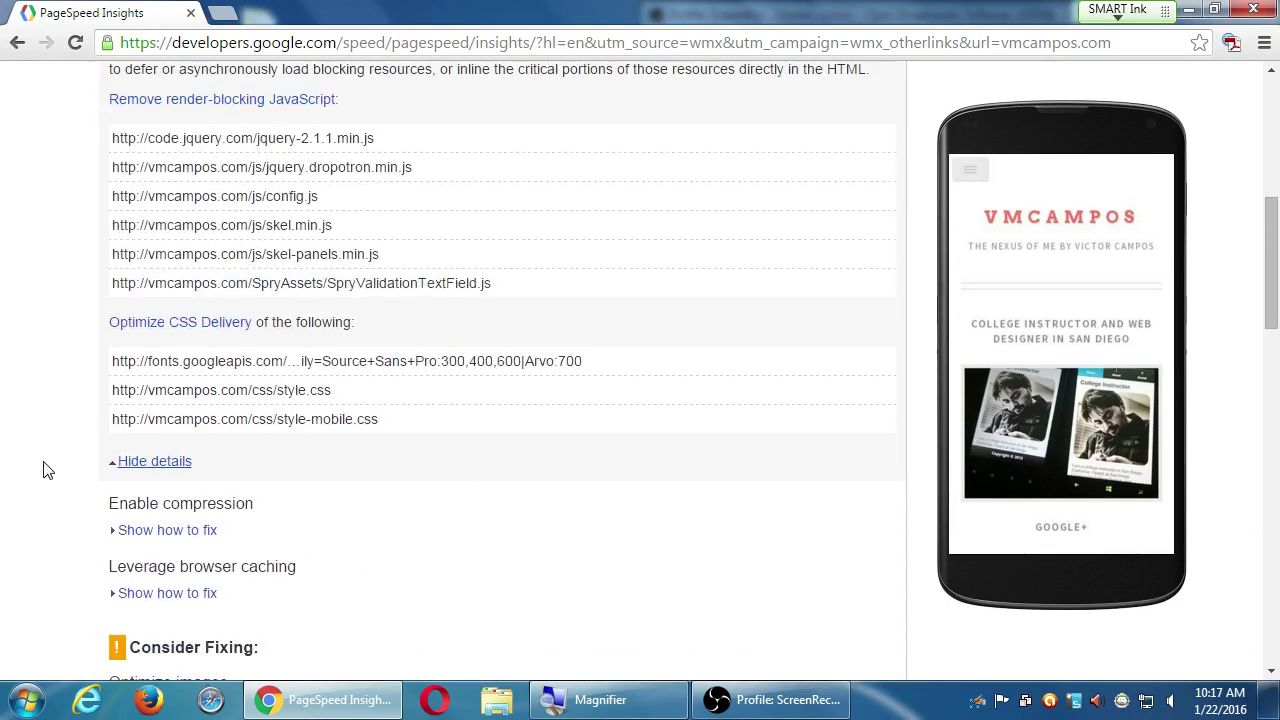
Step: Look through the rest of the mobile suggestions and user experience results, and collapse the render-blocking details
scroll(150, 183, "down", 2)
scroll(49, 337, "up", 2)
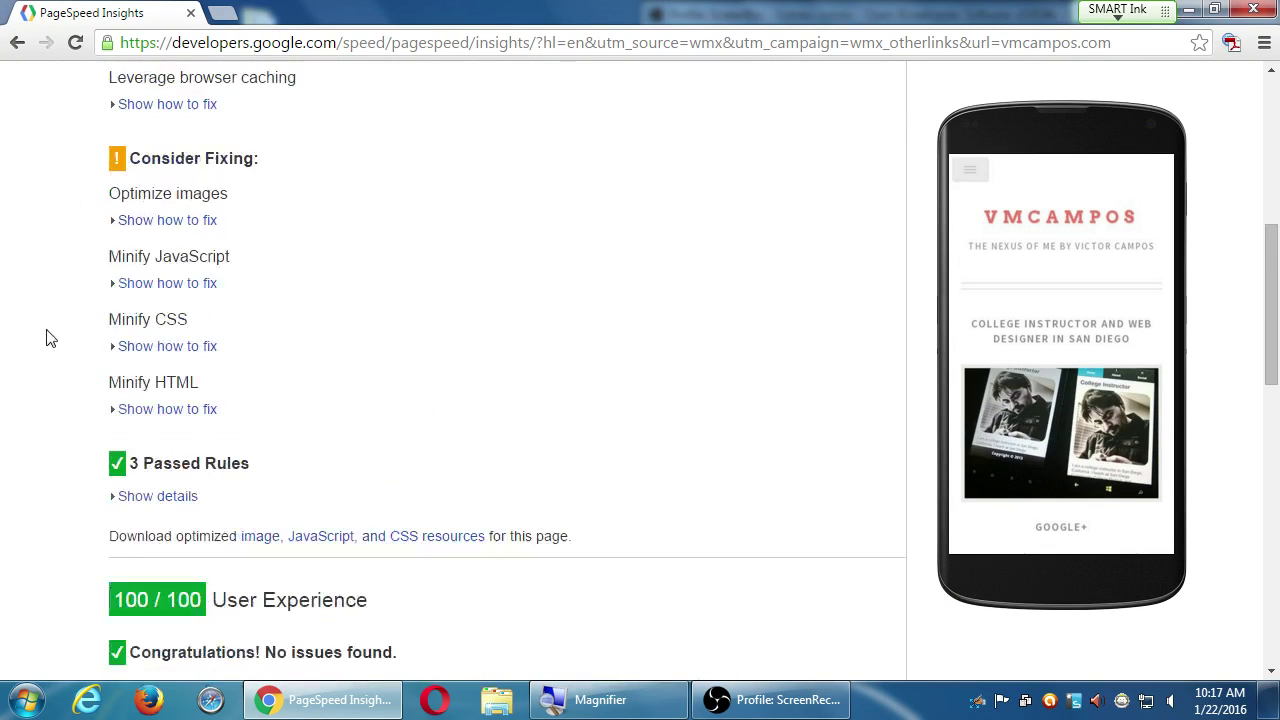
scroll(83, 408, "down", 1)
scroll(83, 408, "down", 1)
scroll(92, 366, "up", 3)
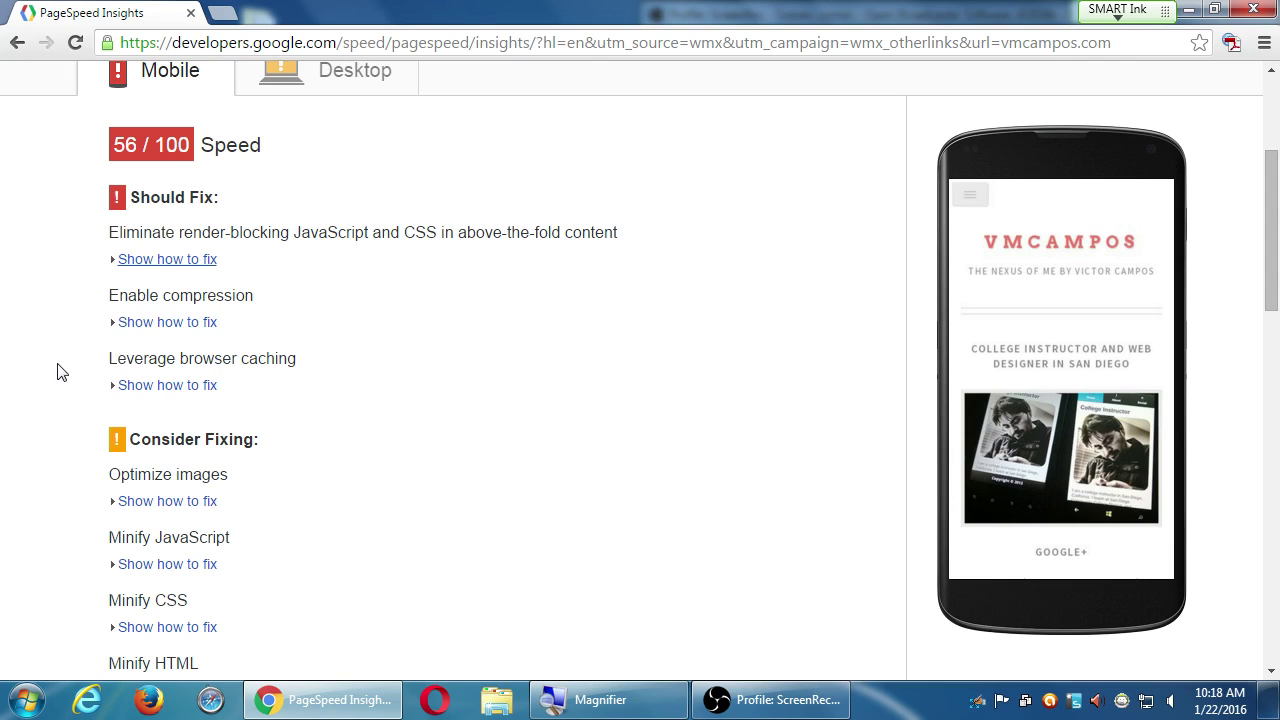
scroll(58, 372, "down", 1)
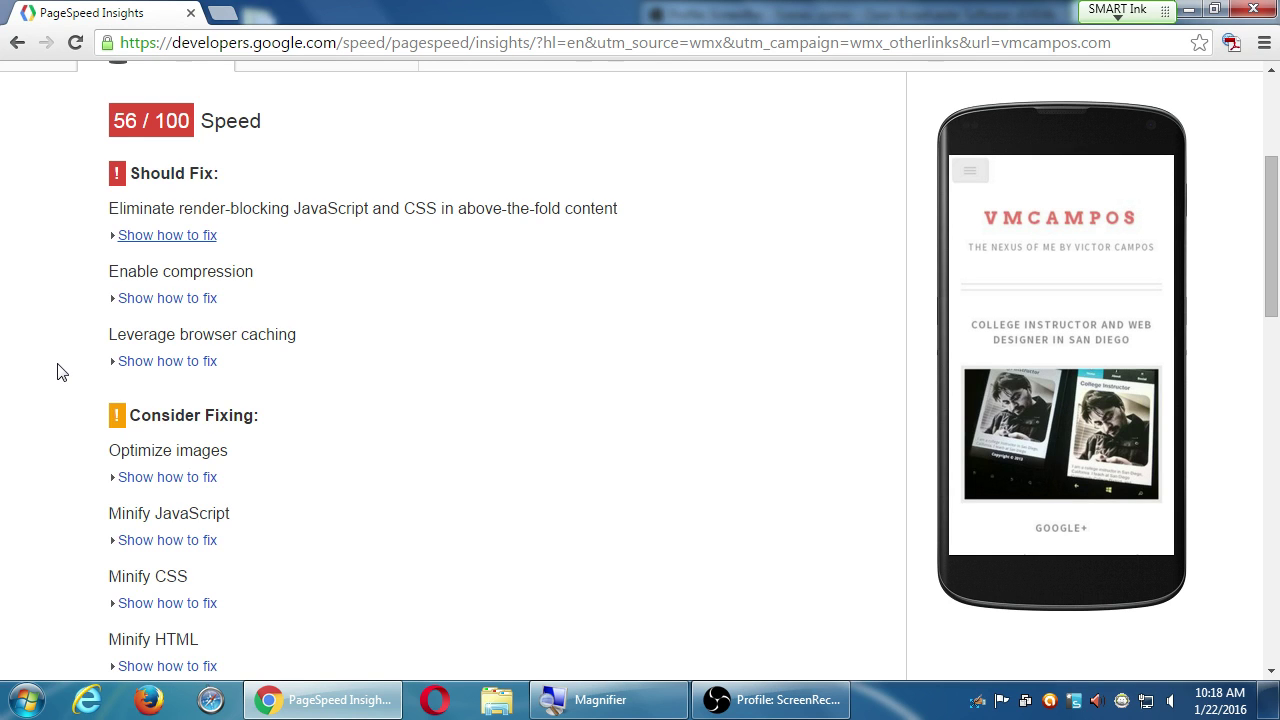
Step: Review the render-blocking scripts and stylesheets in the mobile report once more and hide the details again
left_click(180, 236)
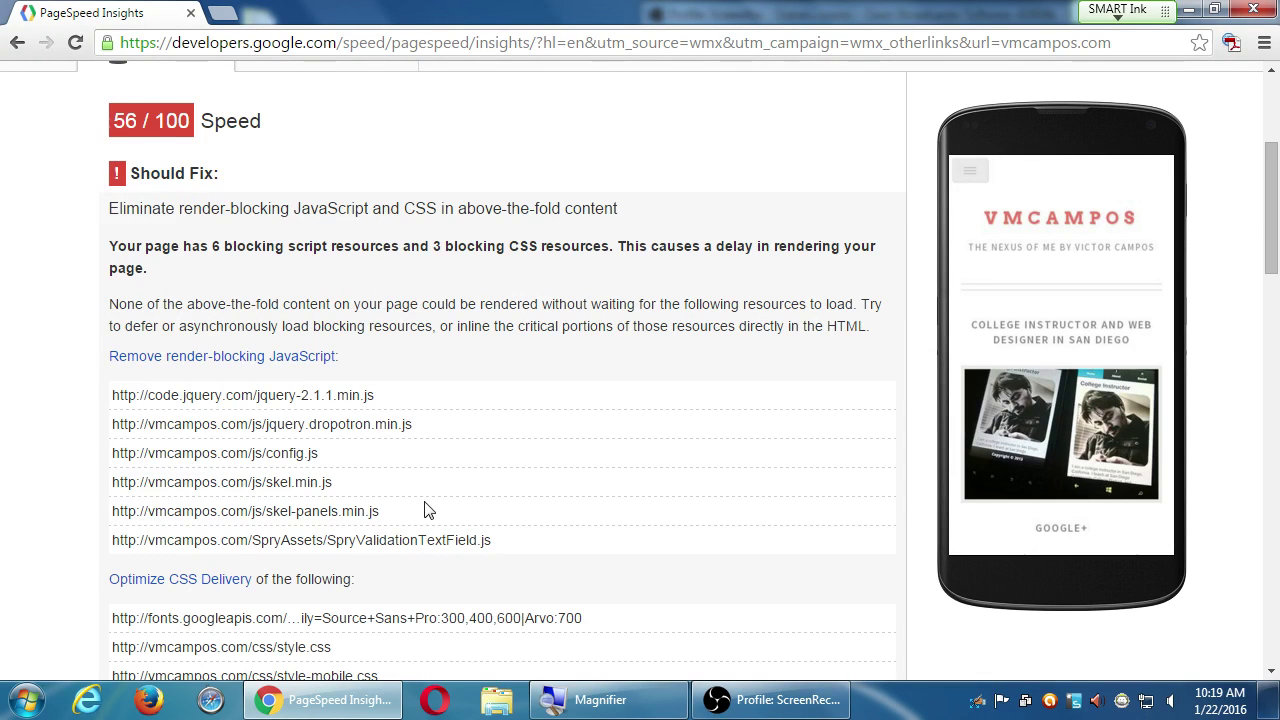
scroll(400, 540, "down", 2)
left_click(154, 578)
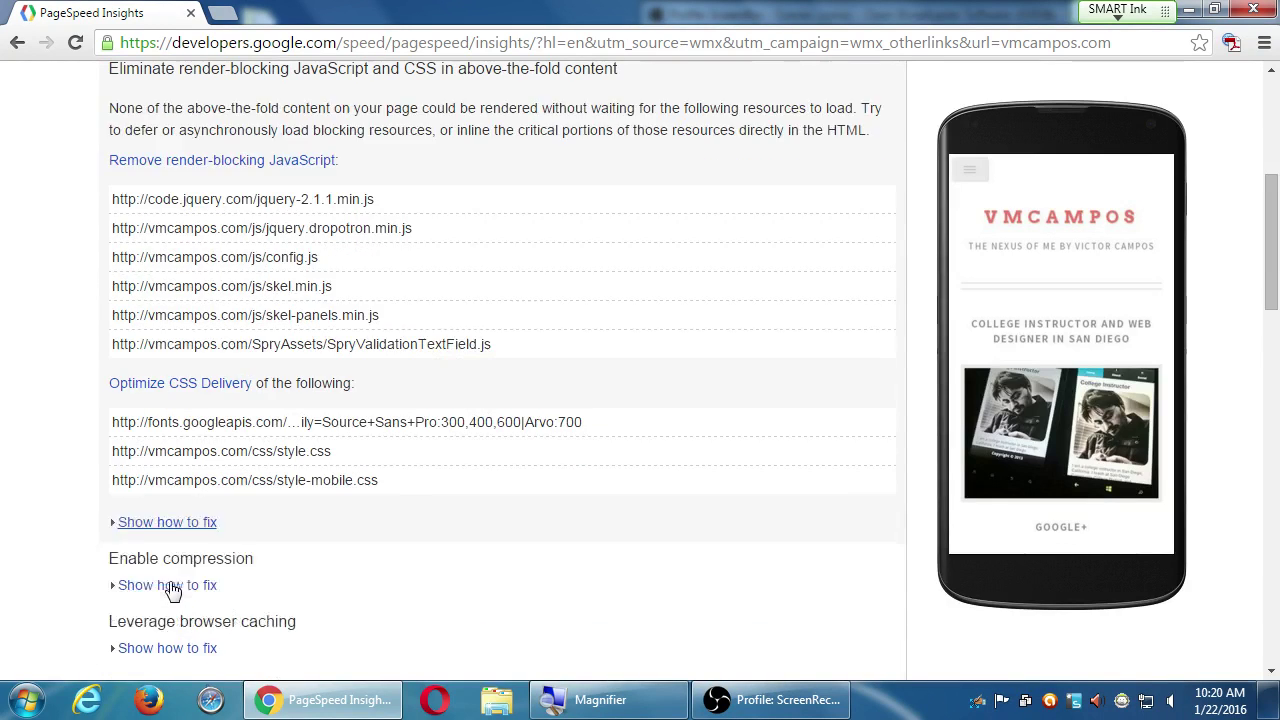
Step: View the desktop results with the laptop preview of the site, and return to the mobile results
scroll(23, 363, "up", 3)
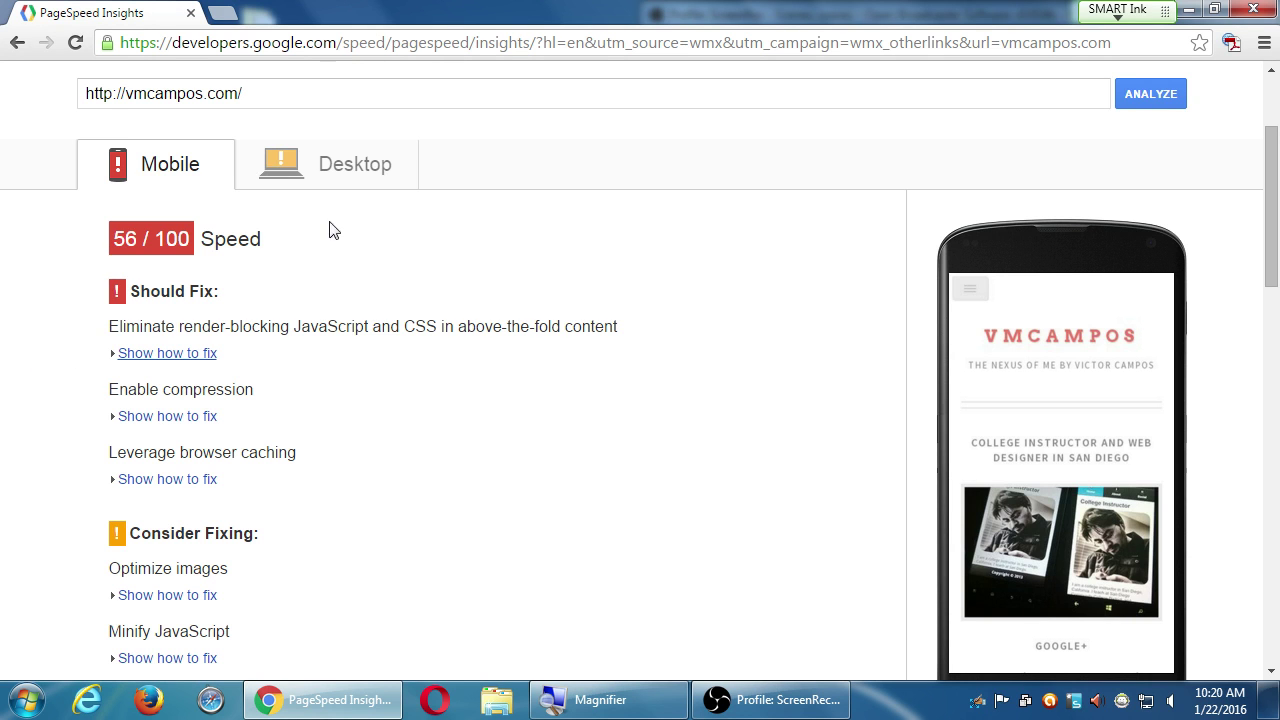
left_click(346, 182)
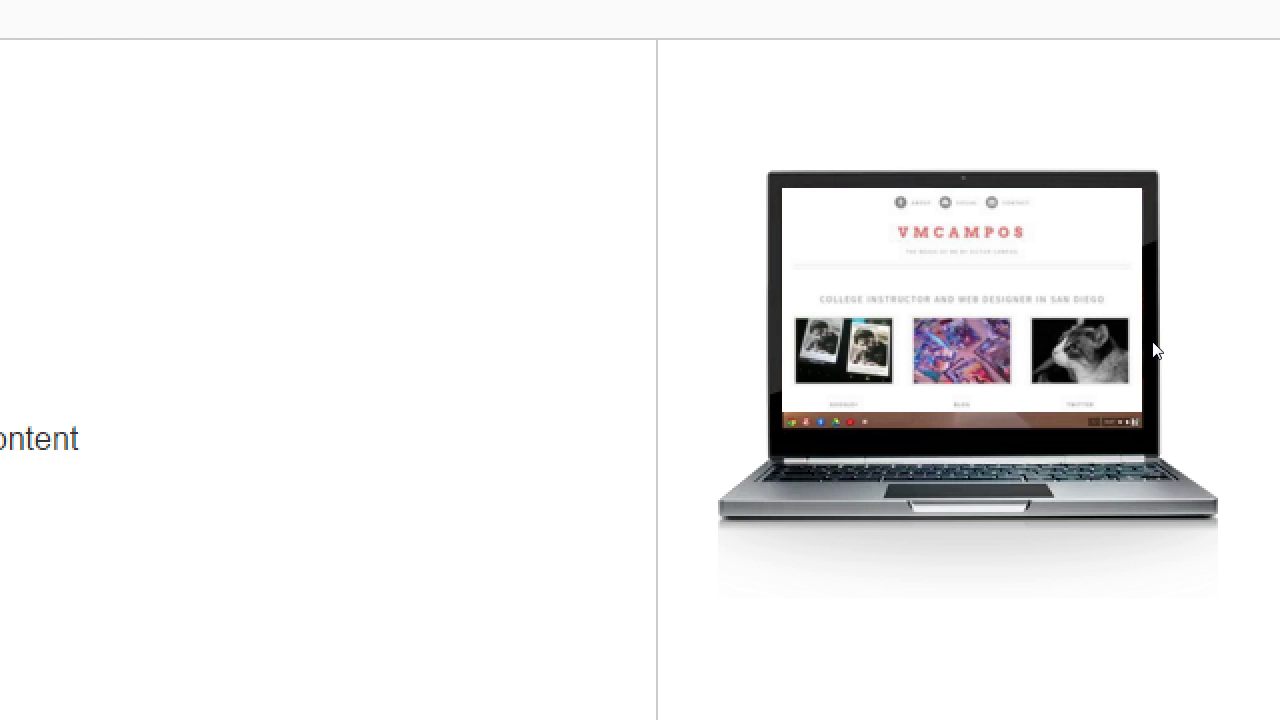
left_click(166, 156)
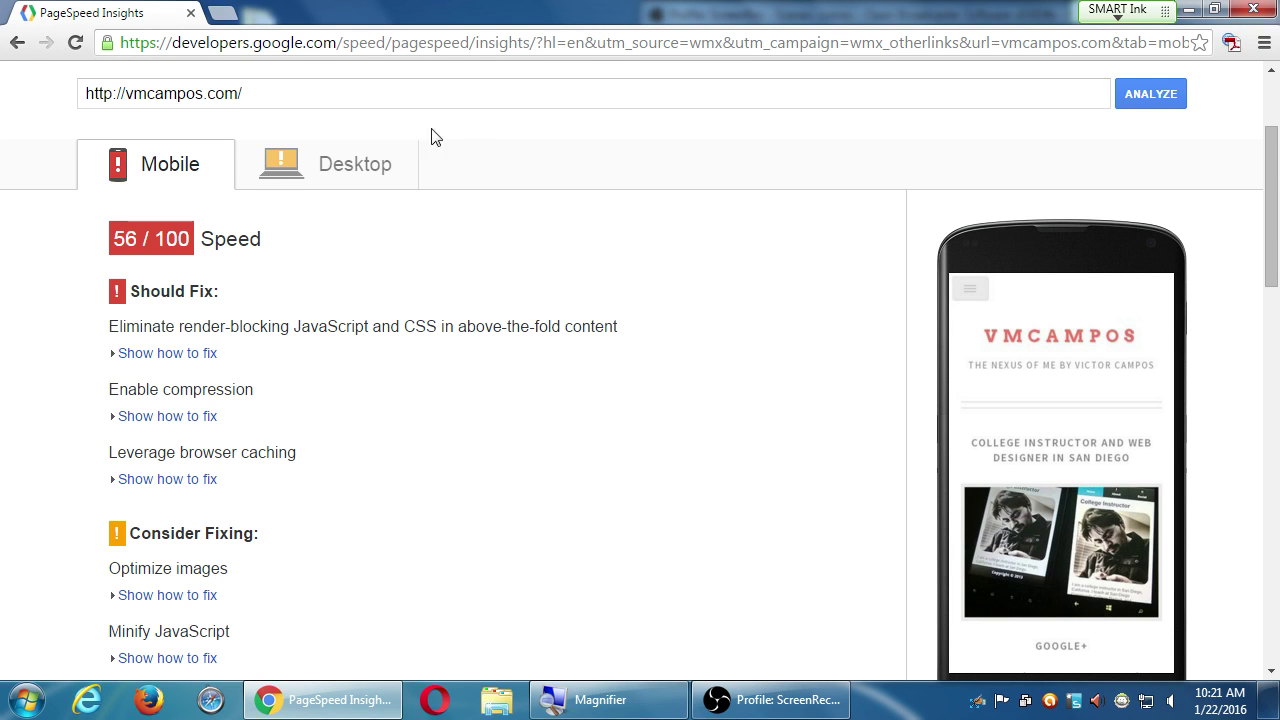
Step: Read the mobile report's fix details for enabling compression and hide them again
left_click(150, 416)
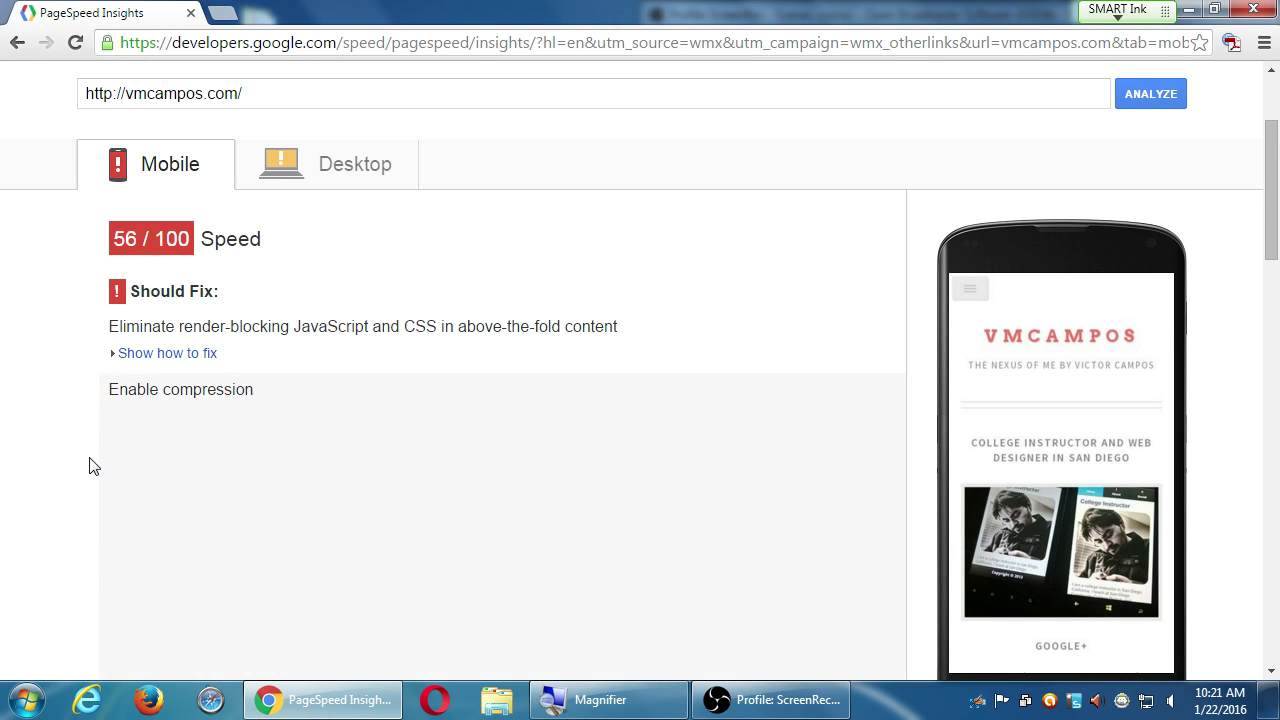
scroll(72, 466, "down", 1)
scroll(72, 466, "down", 2)
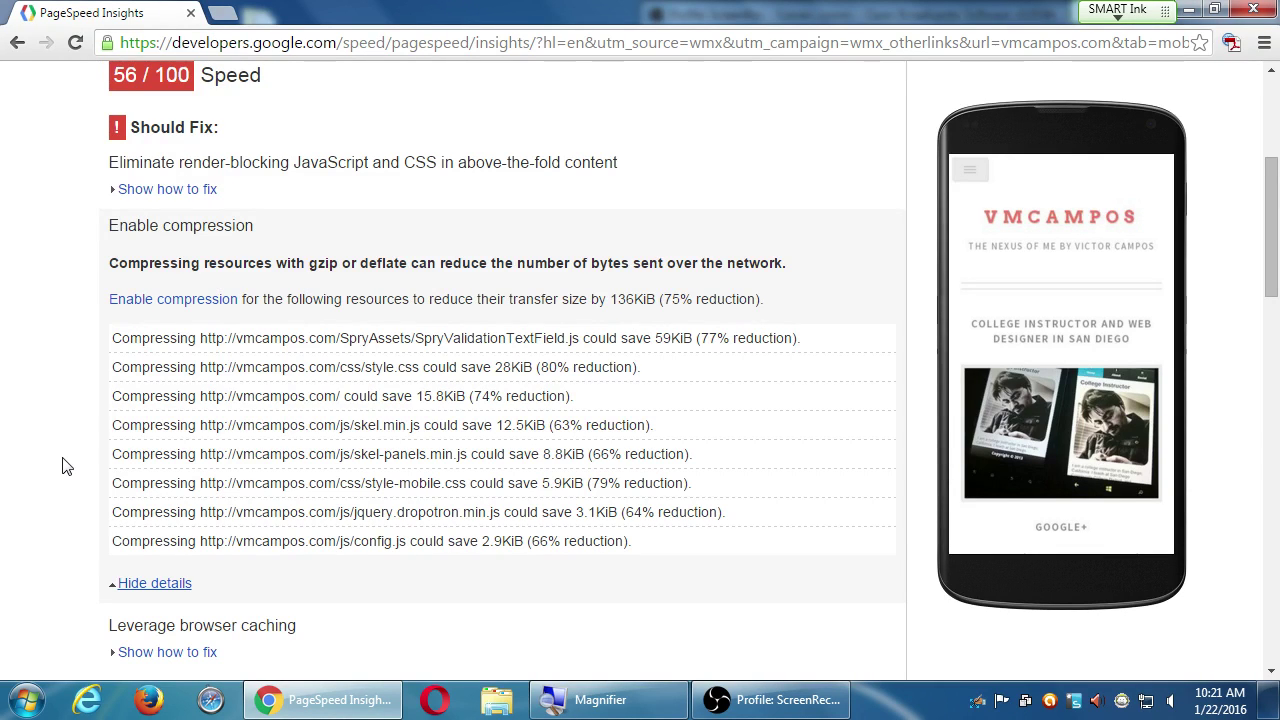
left_click(161, 584)
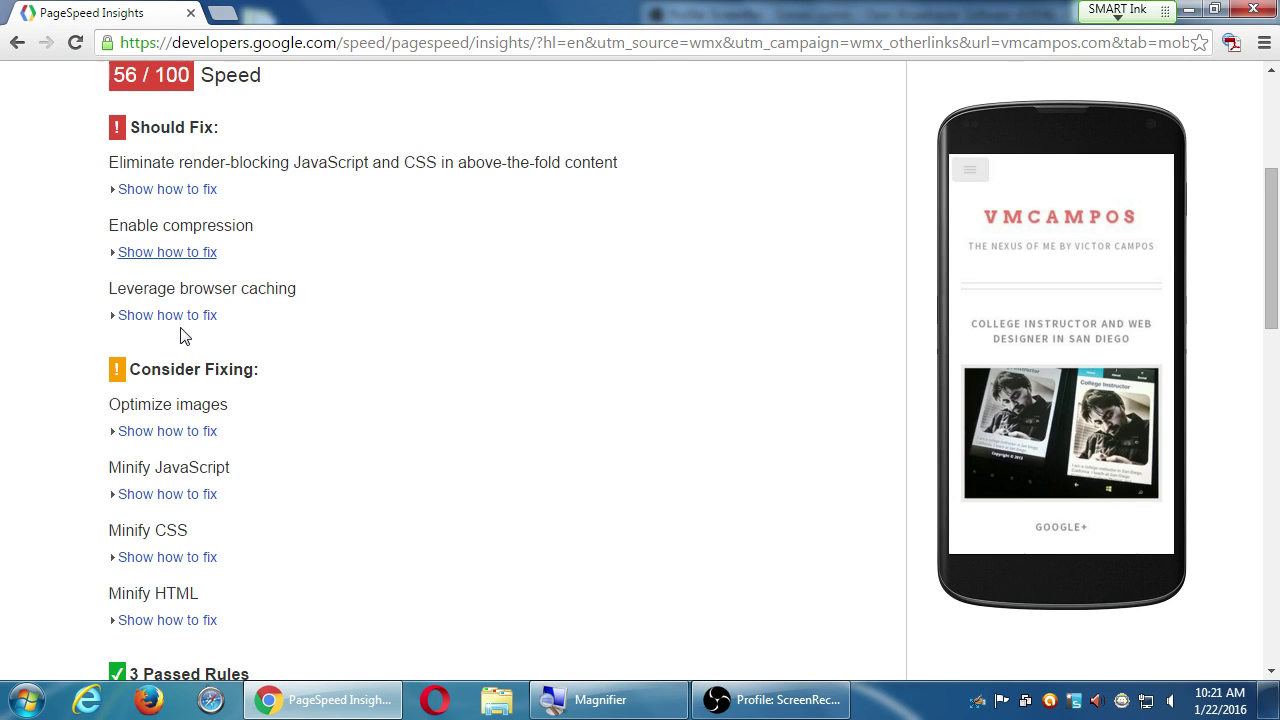
Step: Compare the site's mobile speed score with its desktop score, ending on the mobile results
scroll(251, 388, "up", 2)
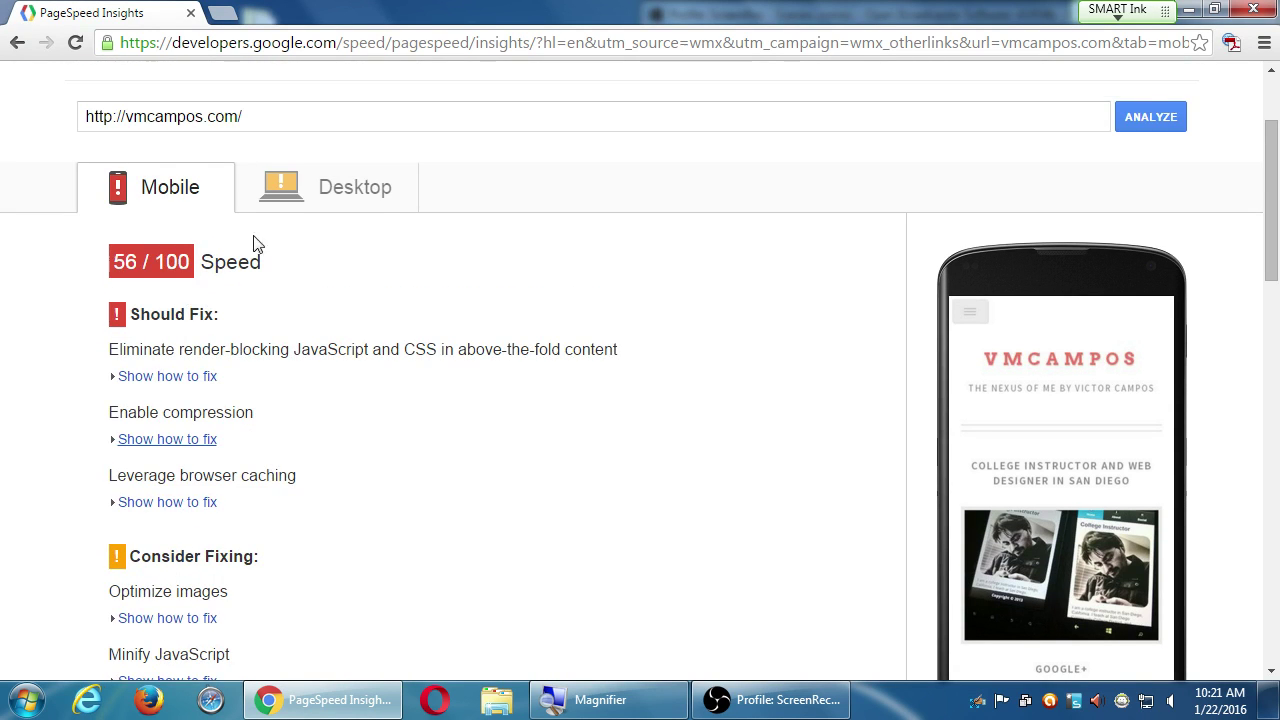
left_click_drag(112, 262, 127, 262)
left_click(127, 262)
left_click(284, 206)
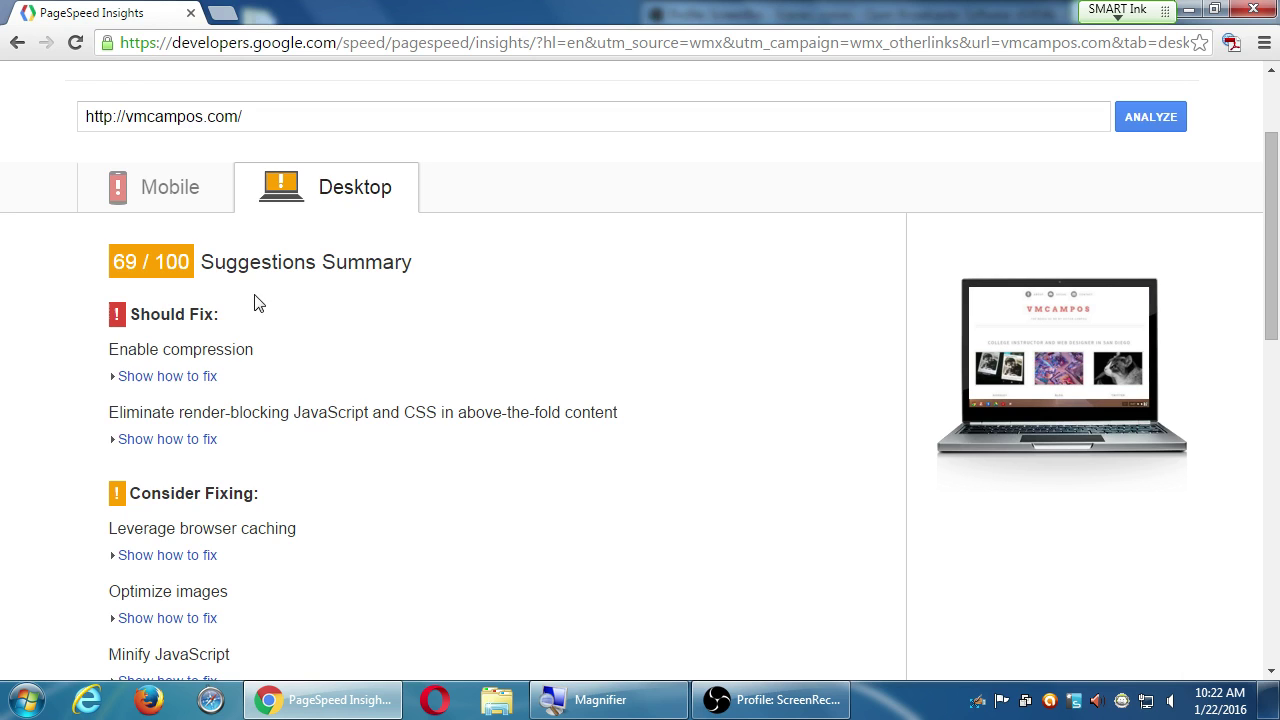
left_click_drag(139, 262, 112, 262)
left_click(190, 197)
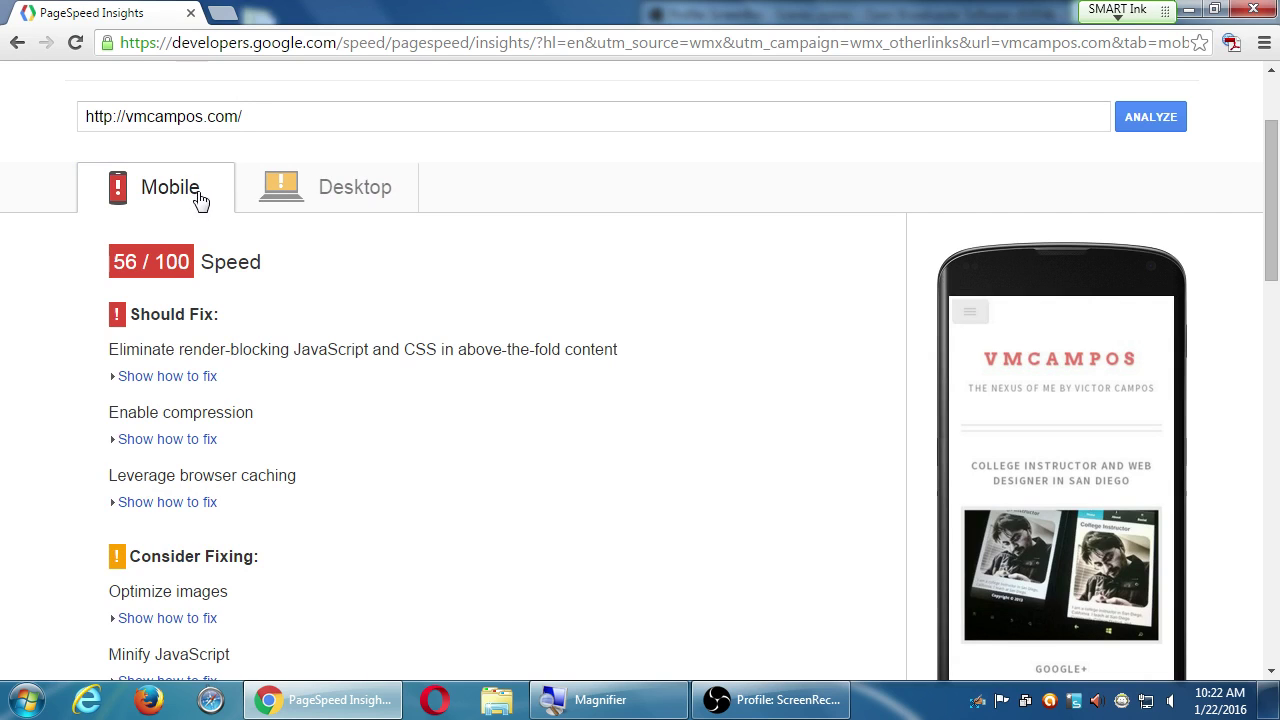
Step: Read the mobile report's fix details for optimizing images and hide them again
scroll(552, 385, "down", 4)
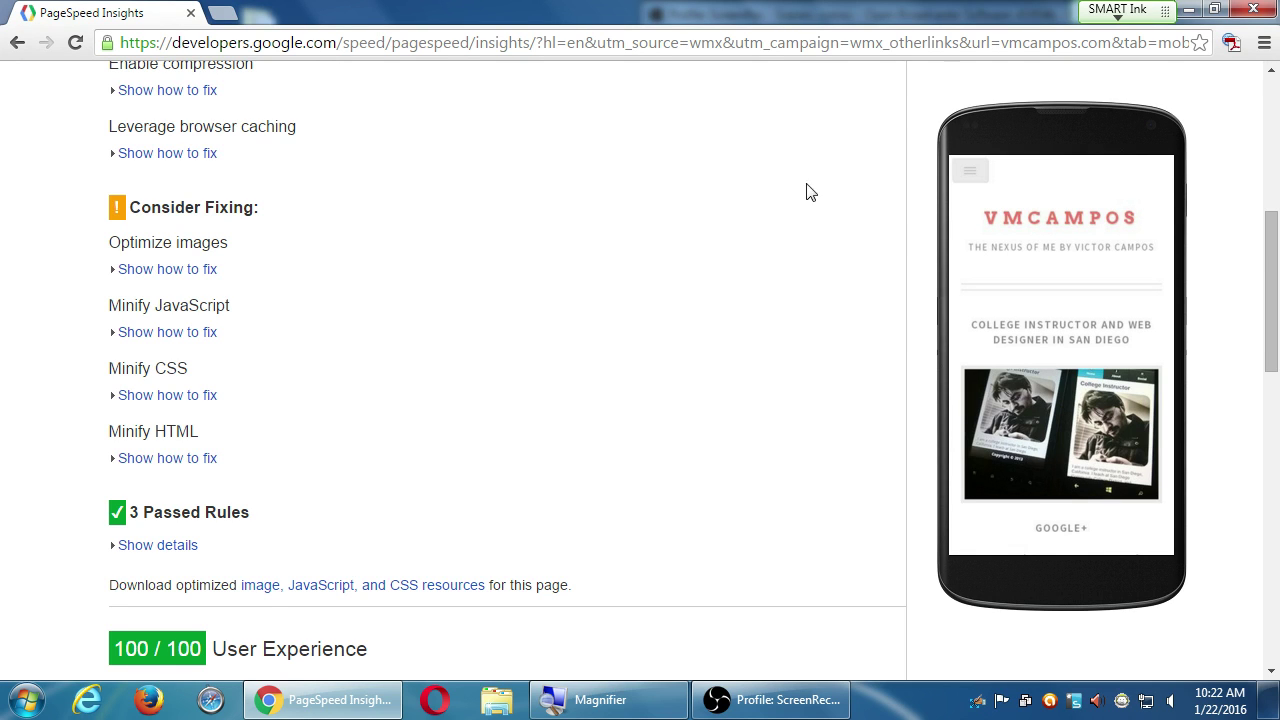
left_click(187, 270)
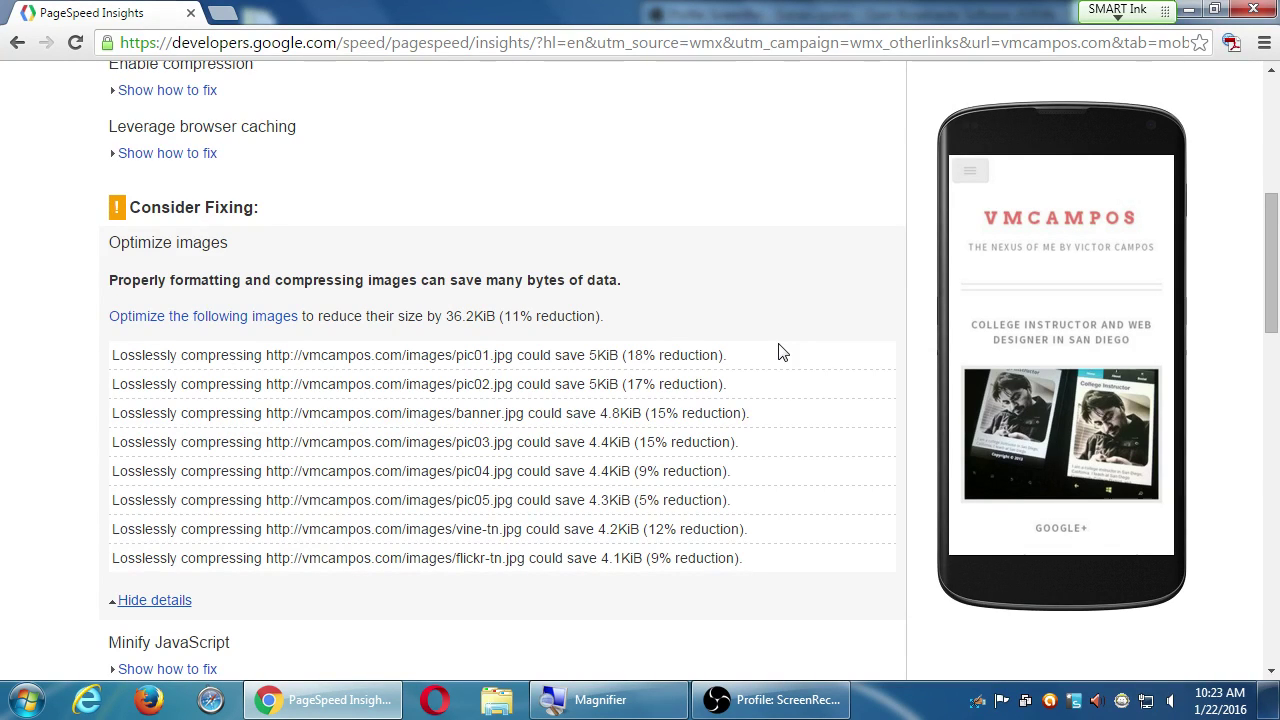
left_click(153, 601)
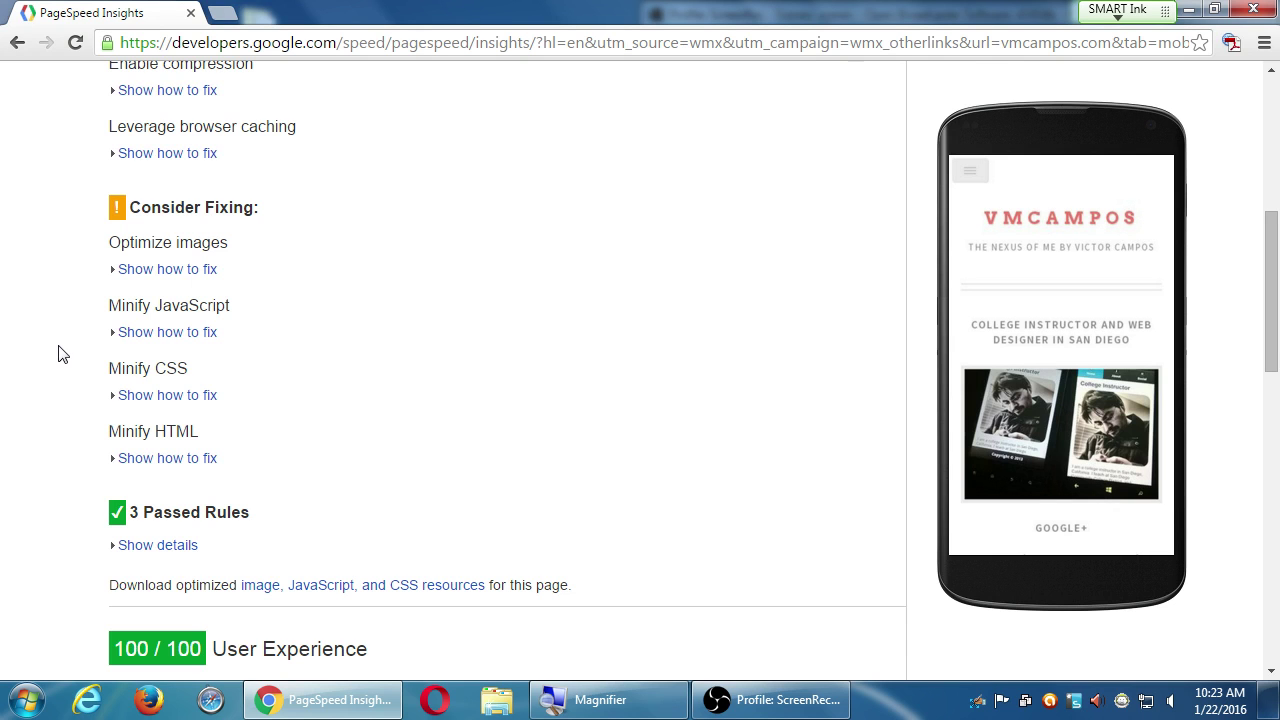
Step: Open pixlr.com in a new browser tab and look down its home page
key("ctrl+t")
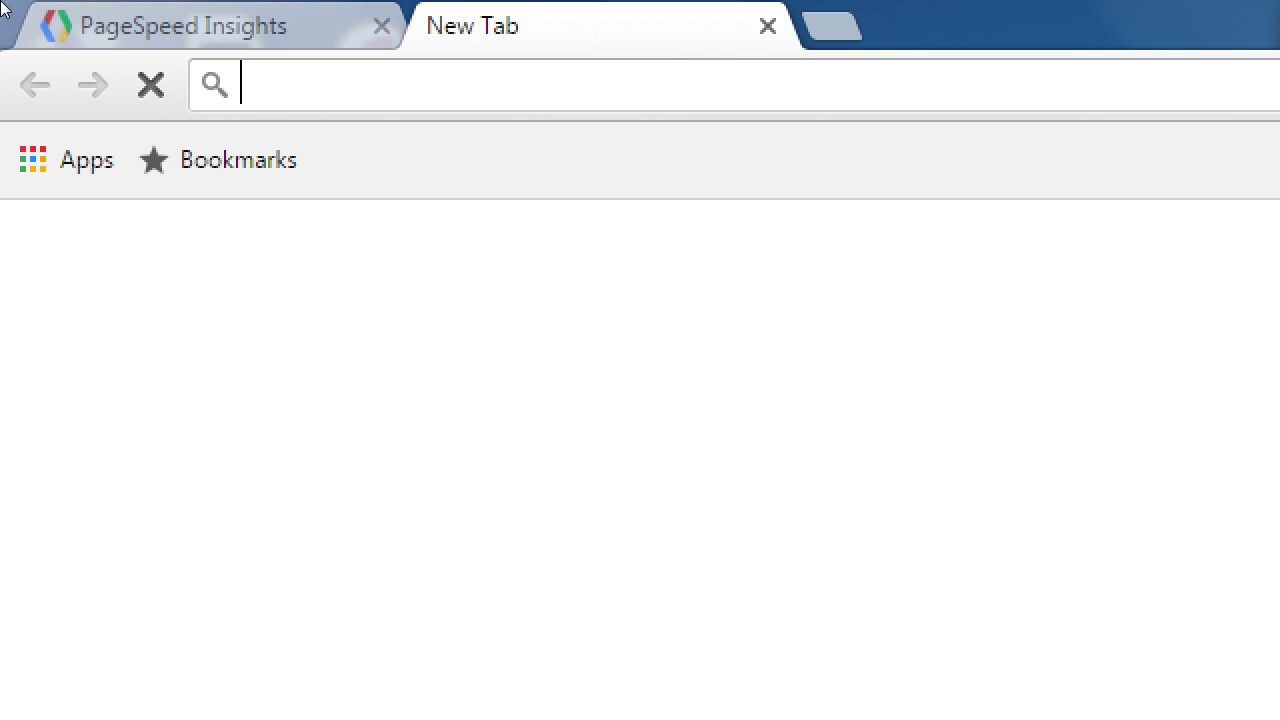
type("pixl")
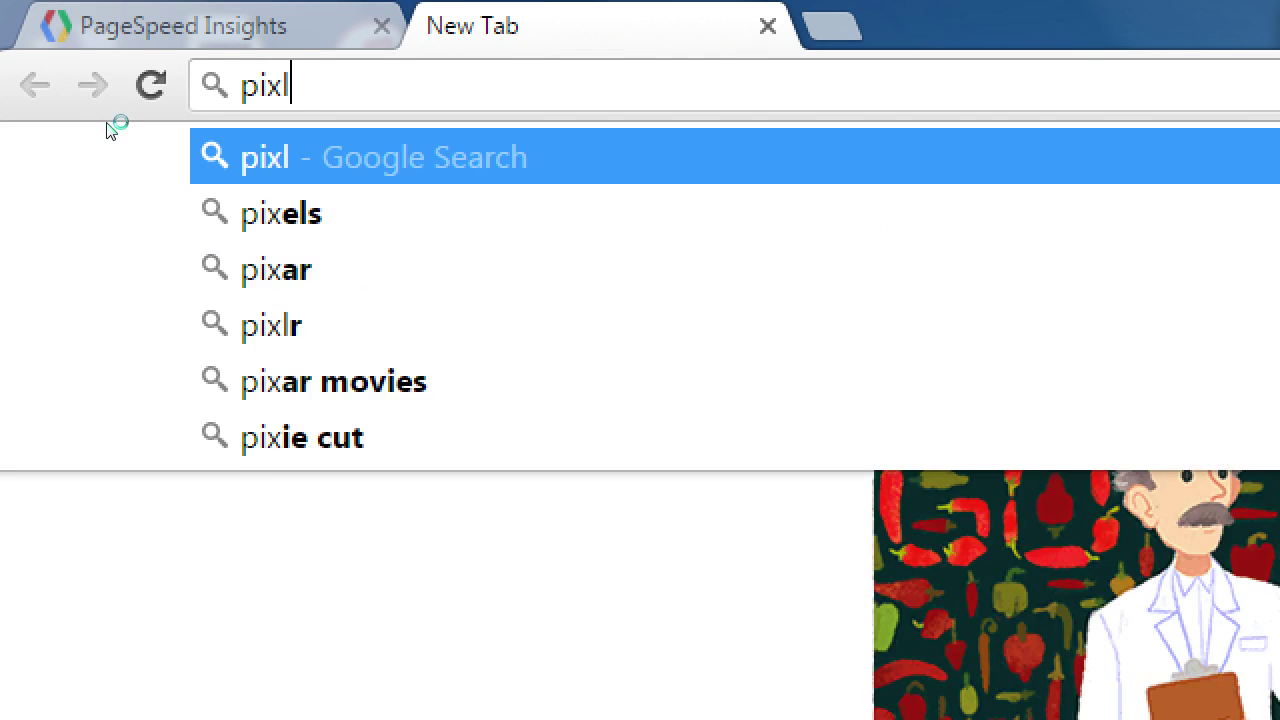
type("r.com")
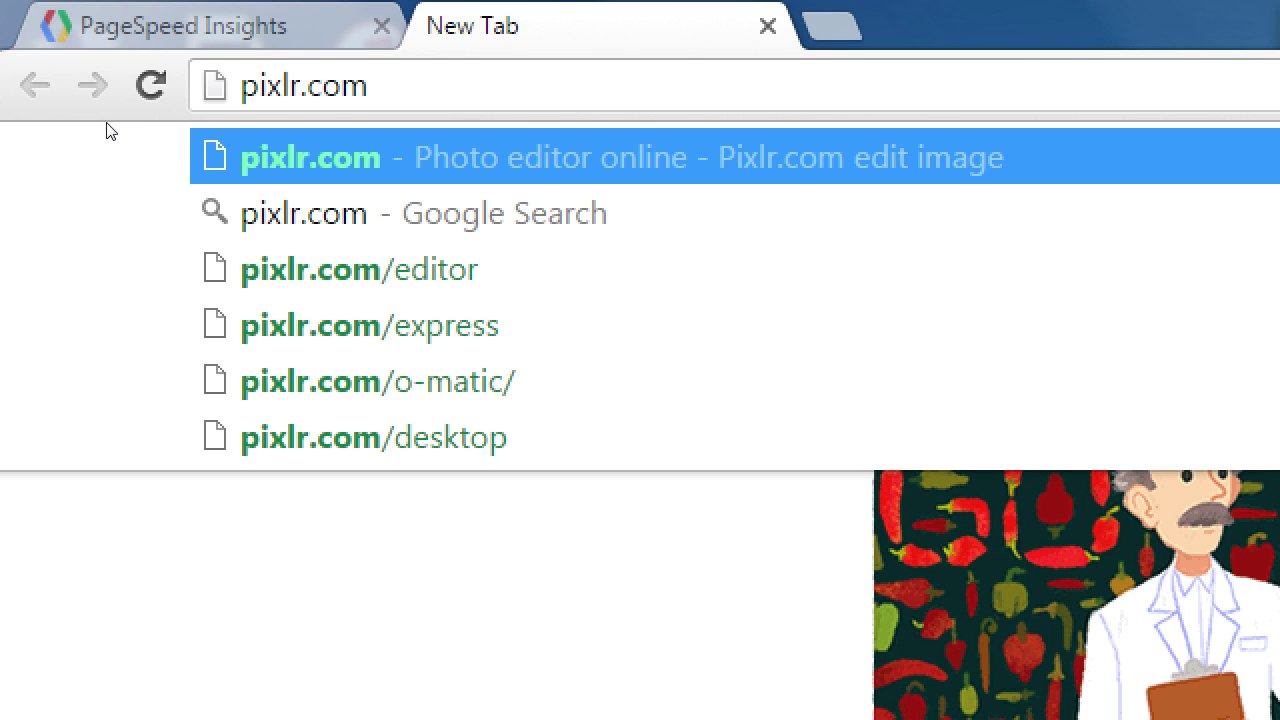
key("Return")
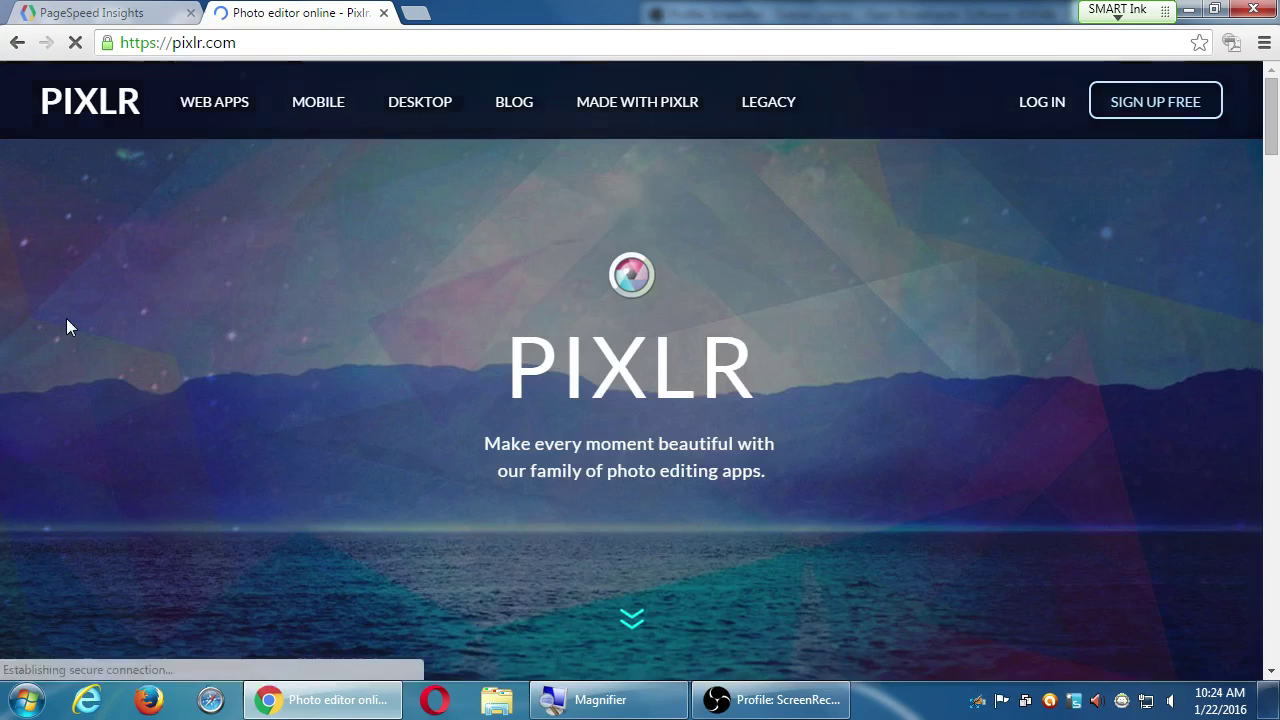
scroll(67, 322, "down", 5)
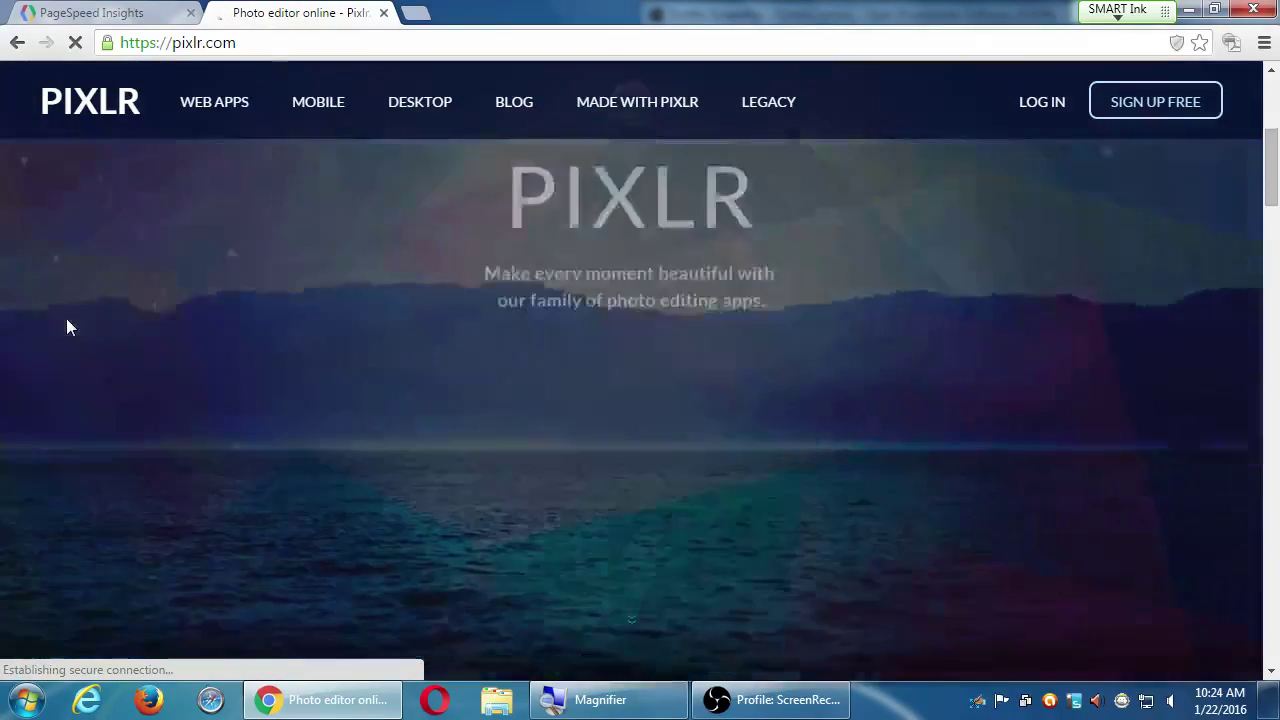
Step: Look through the Pixlr home page, covering its Editor and Express web apps, photo gallery, and mobile and desktop versions
scroll(66, 318, "down", 1)
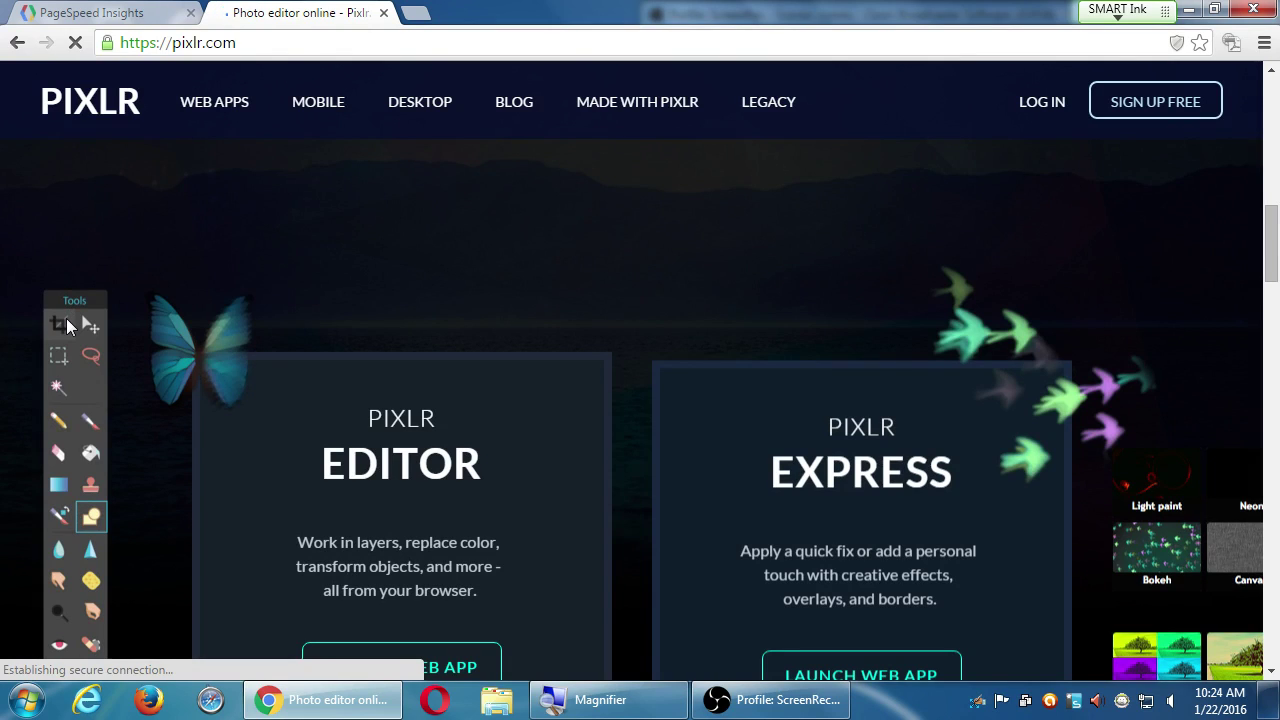
scroll(564, 216, "up", 3)
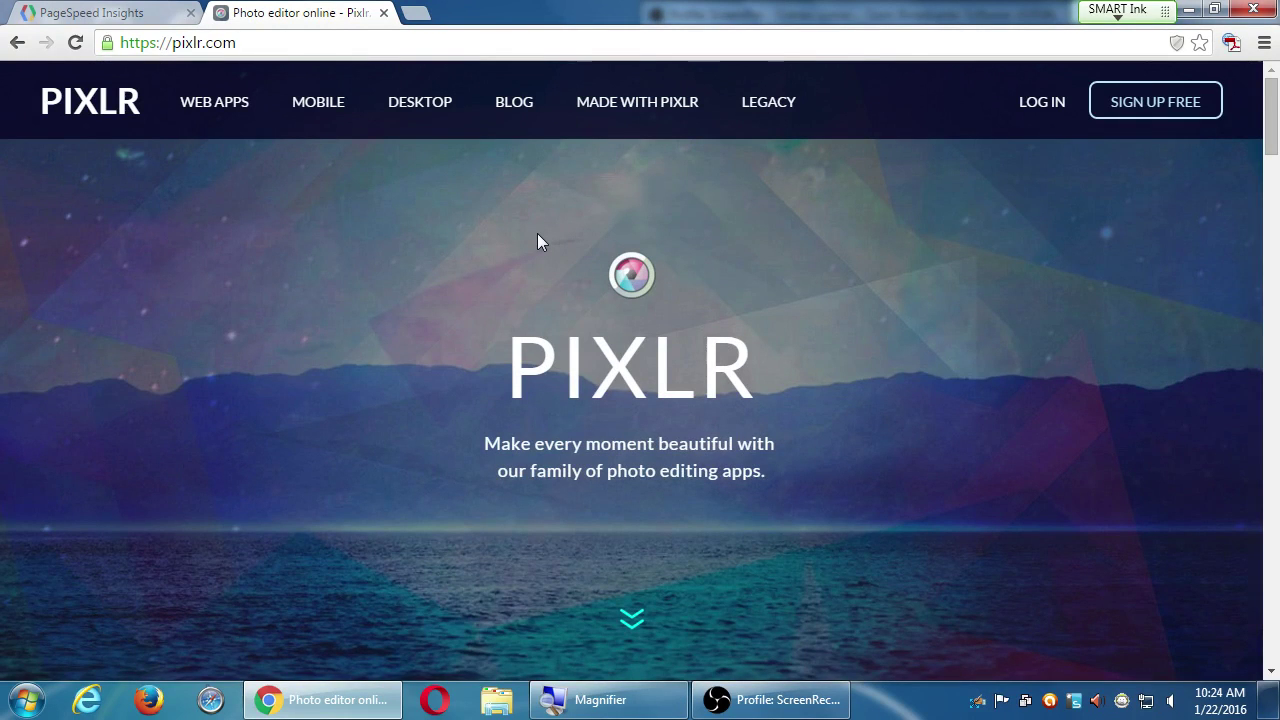
scroll(537, 236, "down", 2)
scroll(537, 240, "down", 5)
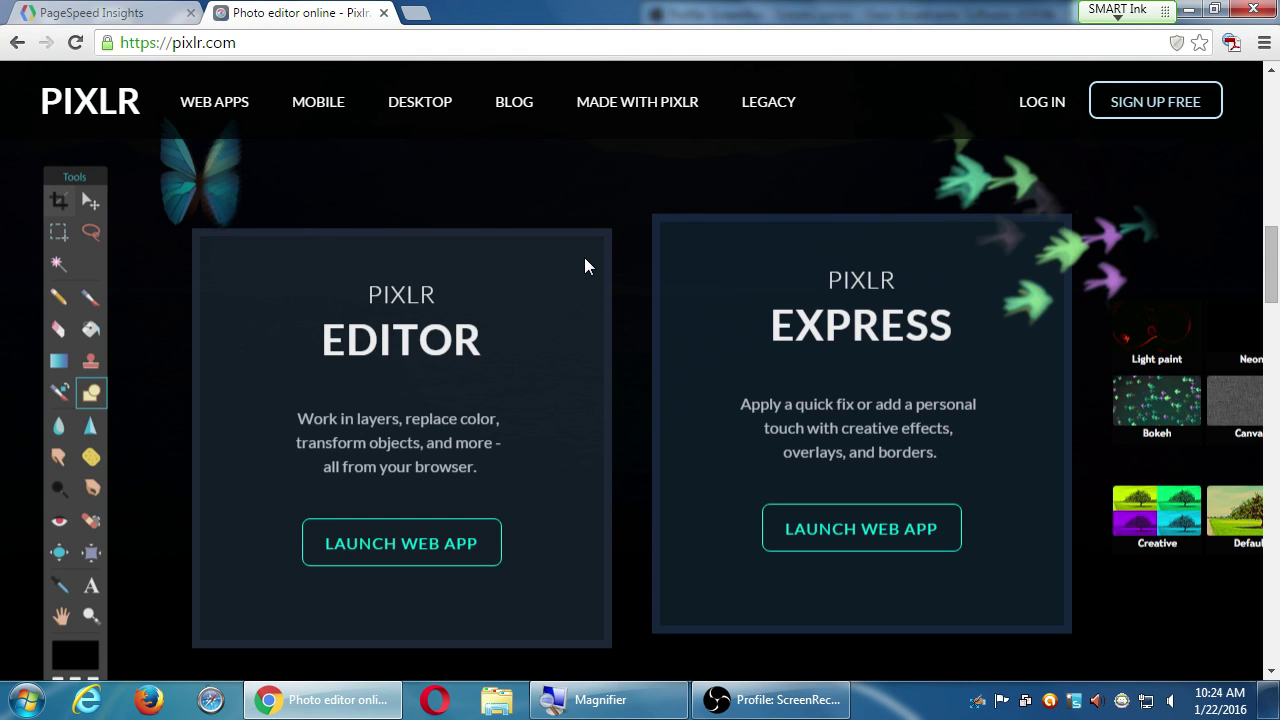
scroll(624, 265, "down", 5)
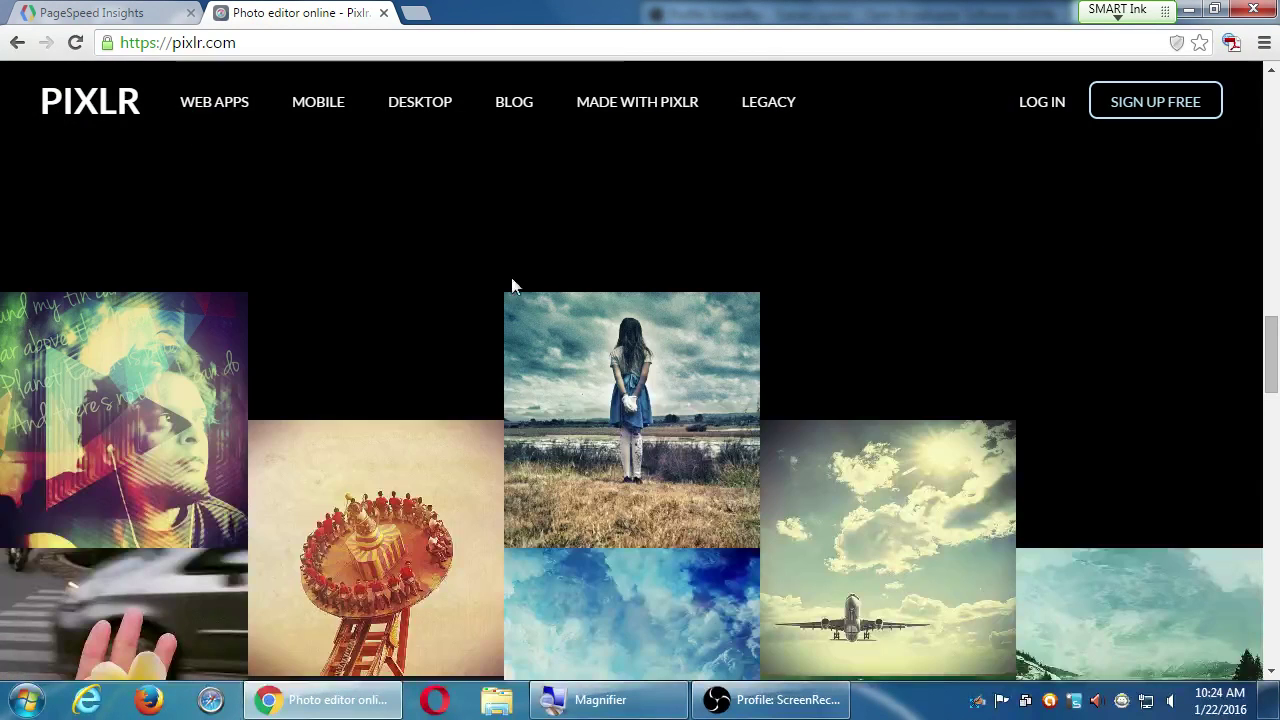
scroll(505, 280, "down", 8)
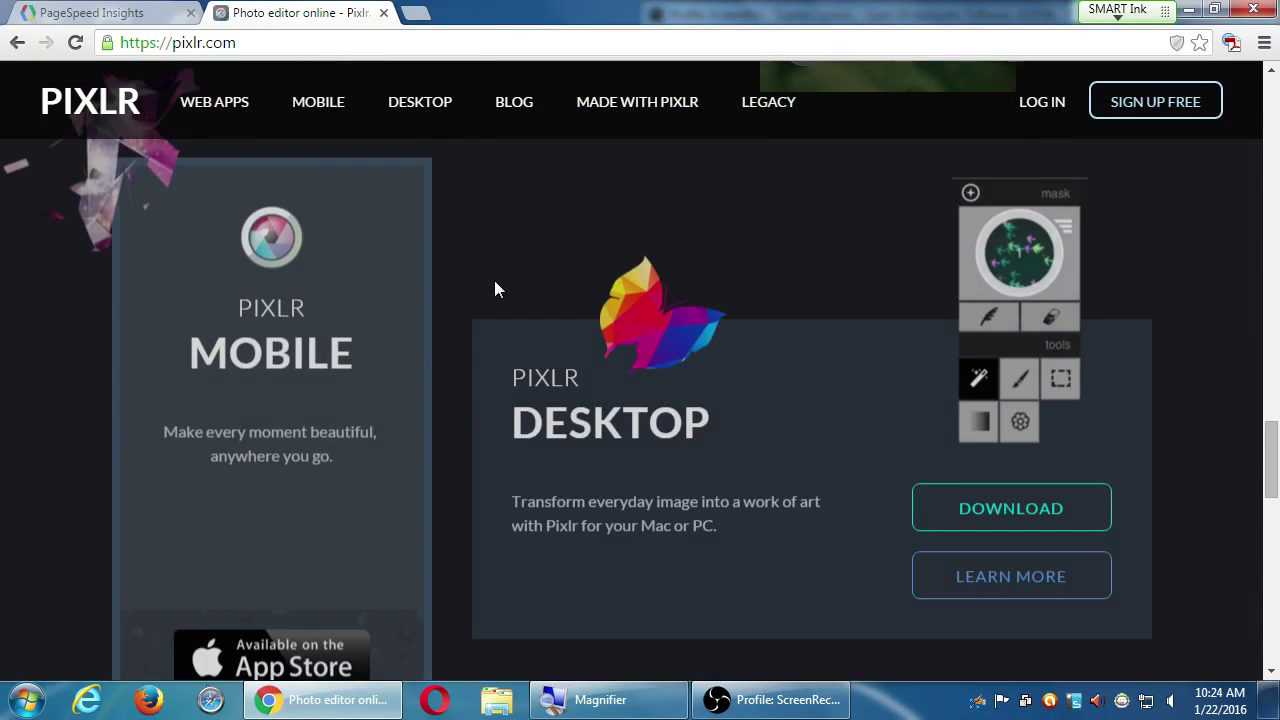
scroll(494, 288, "up", 1)
scroll(492, 288, "down", 5)
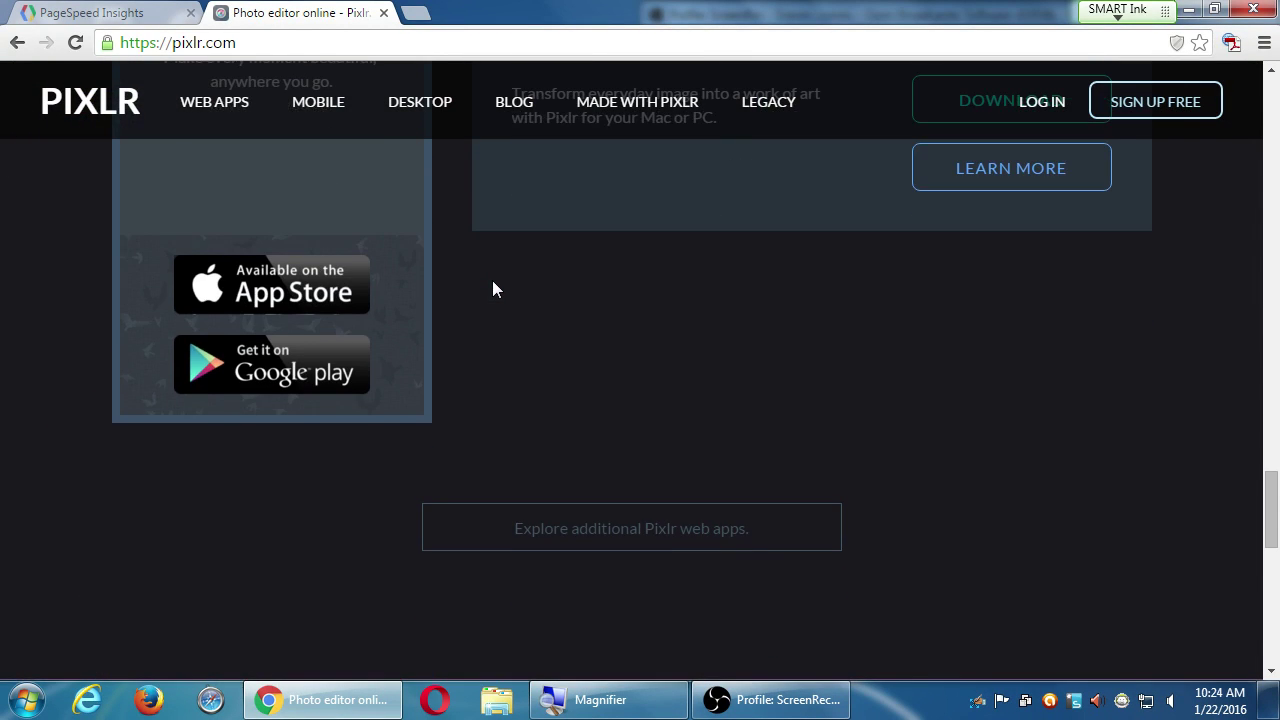
scroll(480, 285, "up", 8)
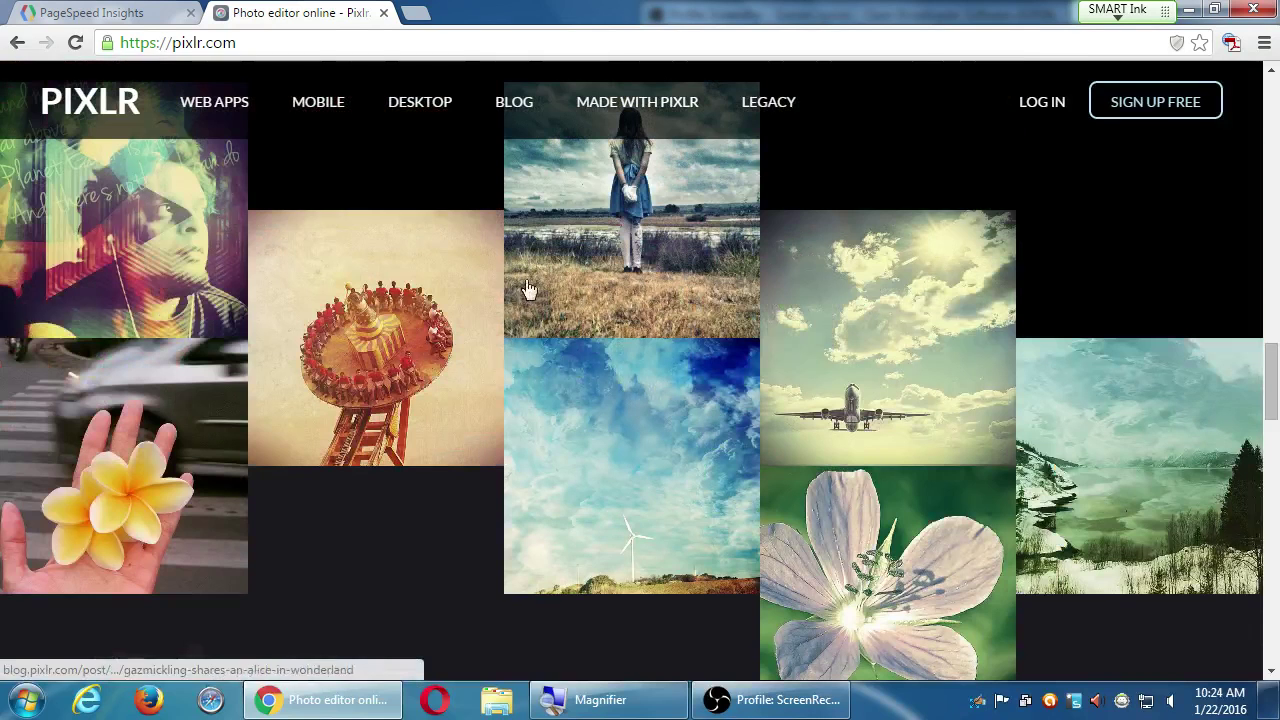
scroll(528, 289, "up", 1)
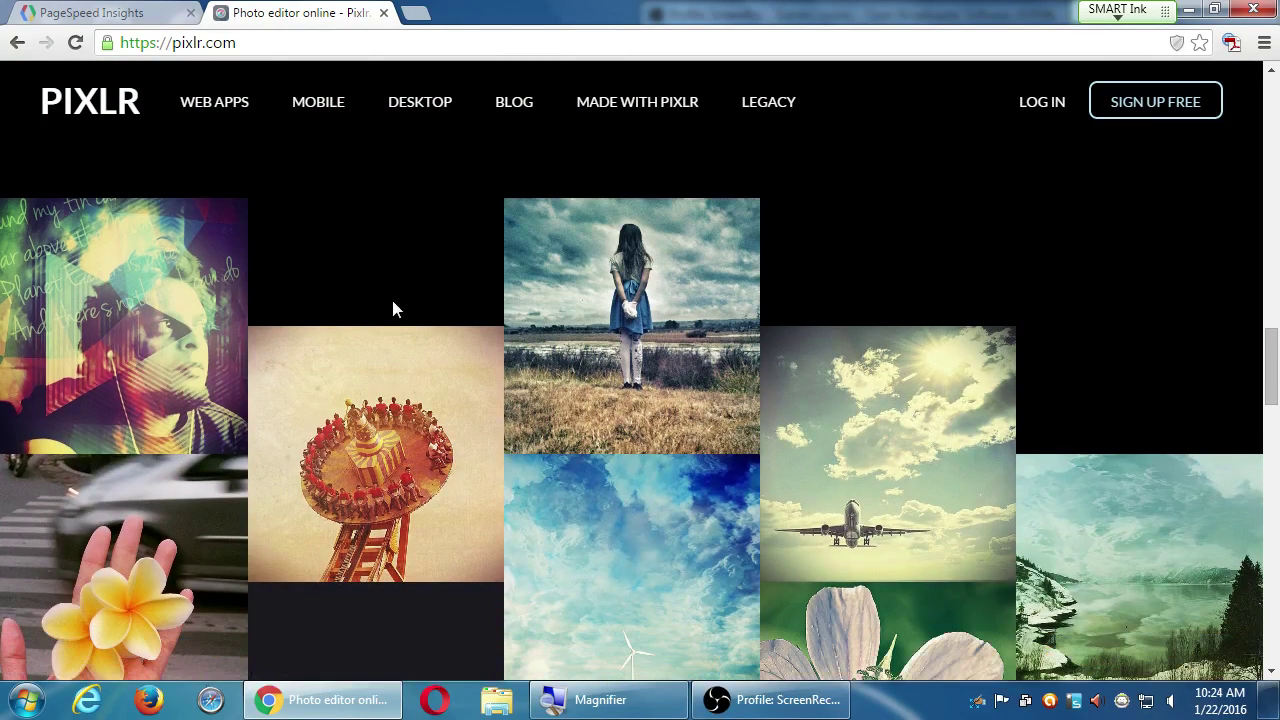
scroll(385, 309, "down", 1)
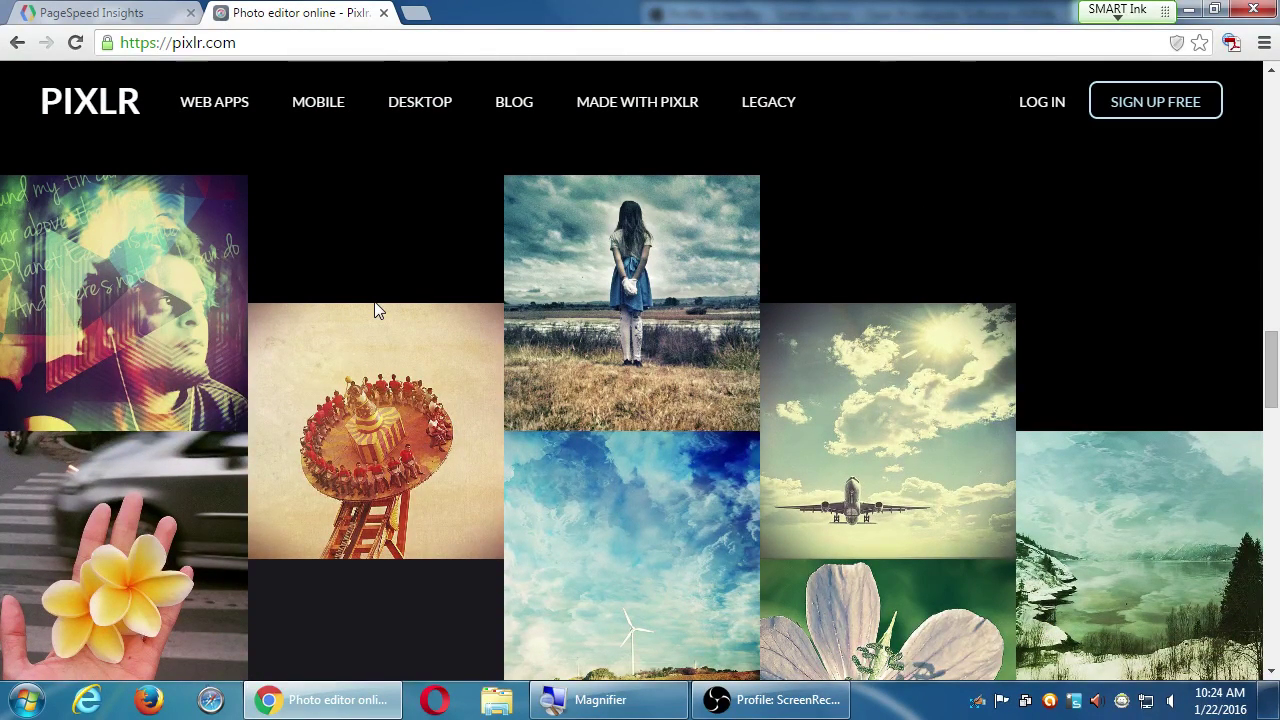
scroll(375, 310, "down", 5)
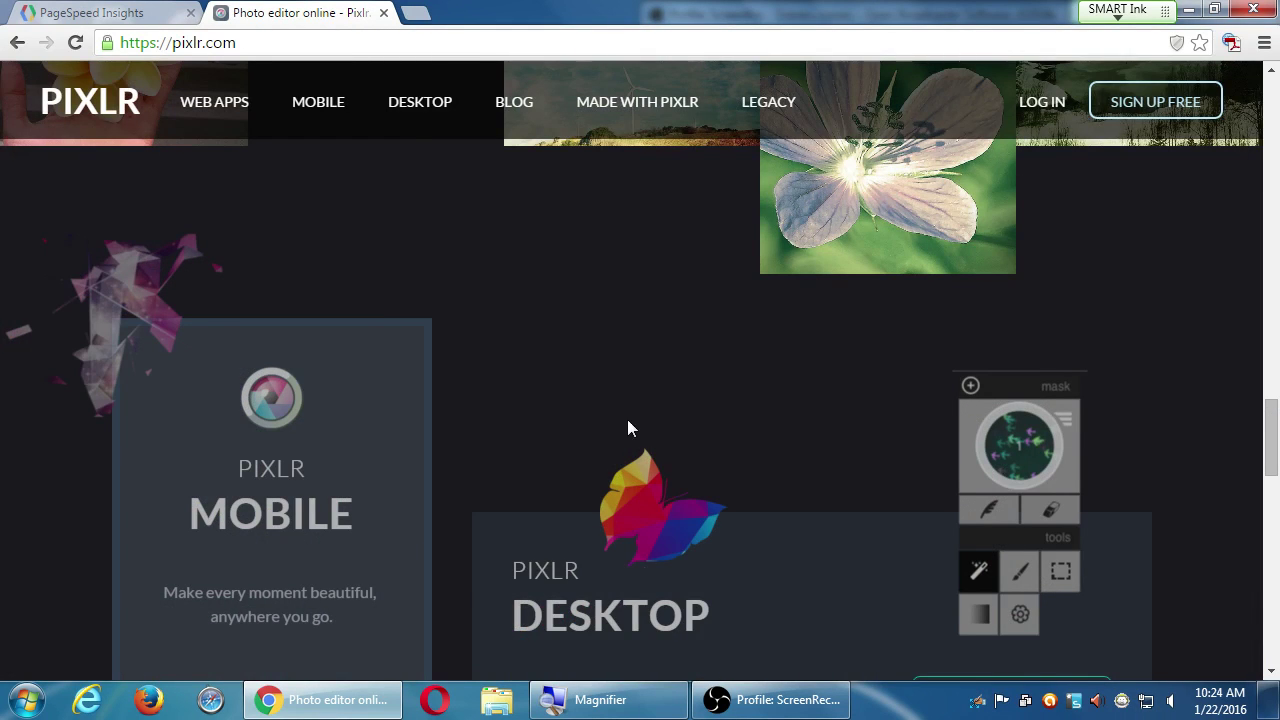
scroll(618, 411, "down", 3)
scroll(620, 412, "up", 2)
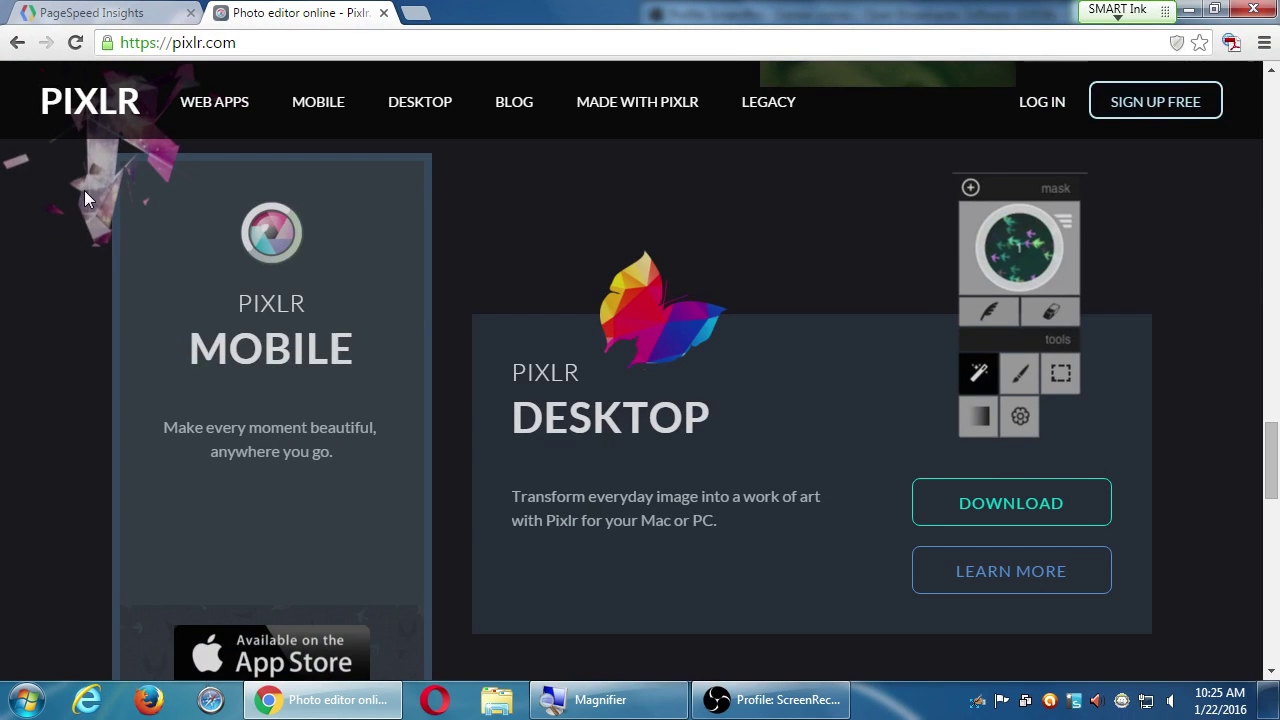
Step: Return to the PageSpeed Insights report and review its mobile speed suggestions and User Experience section
key("ctrl+shift+Tab")
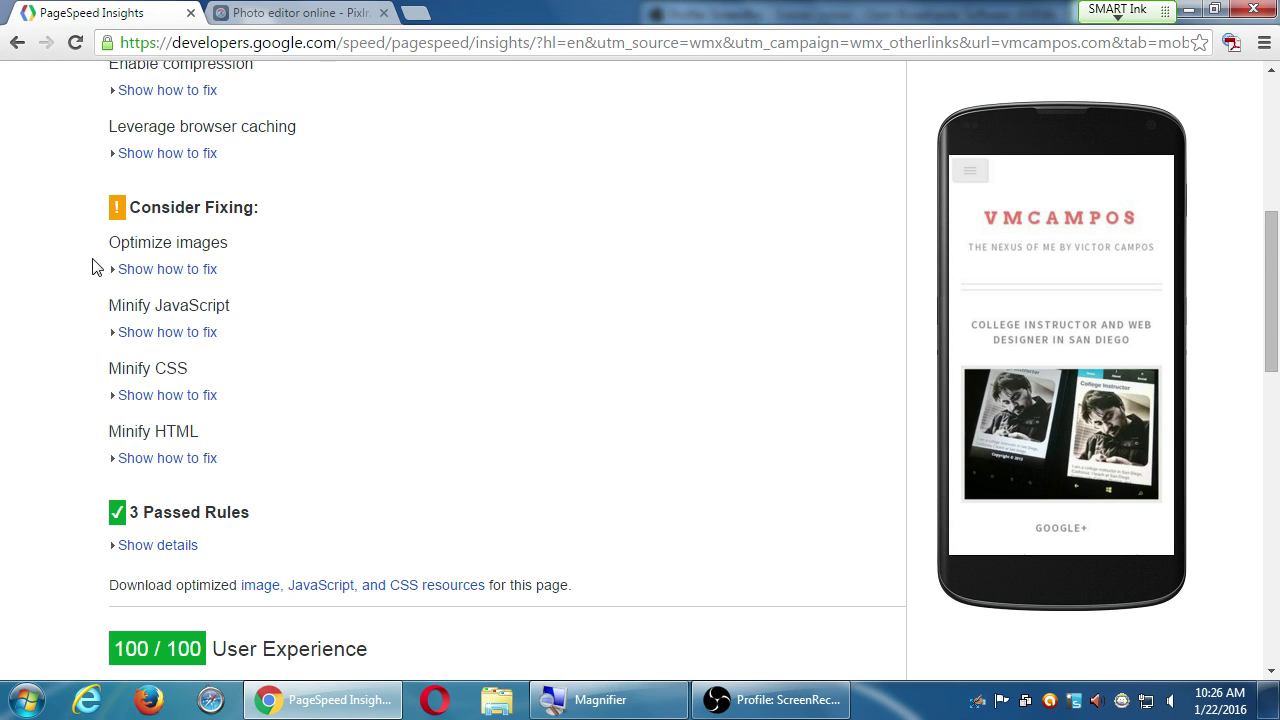
scroll(92, 266, "up", 2)
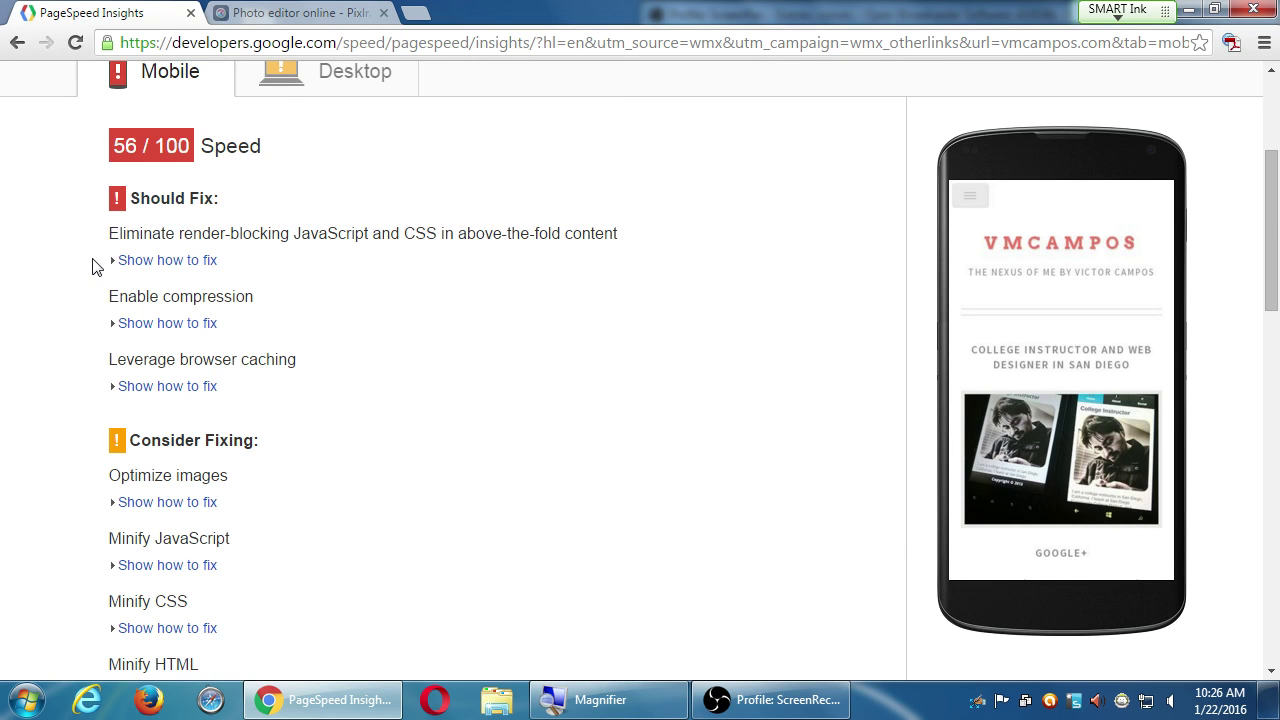
scroll(92, 266, "down", 5)
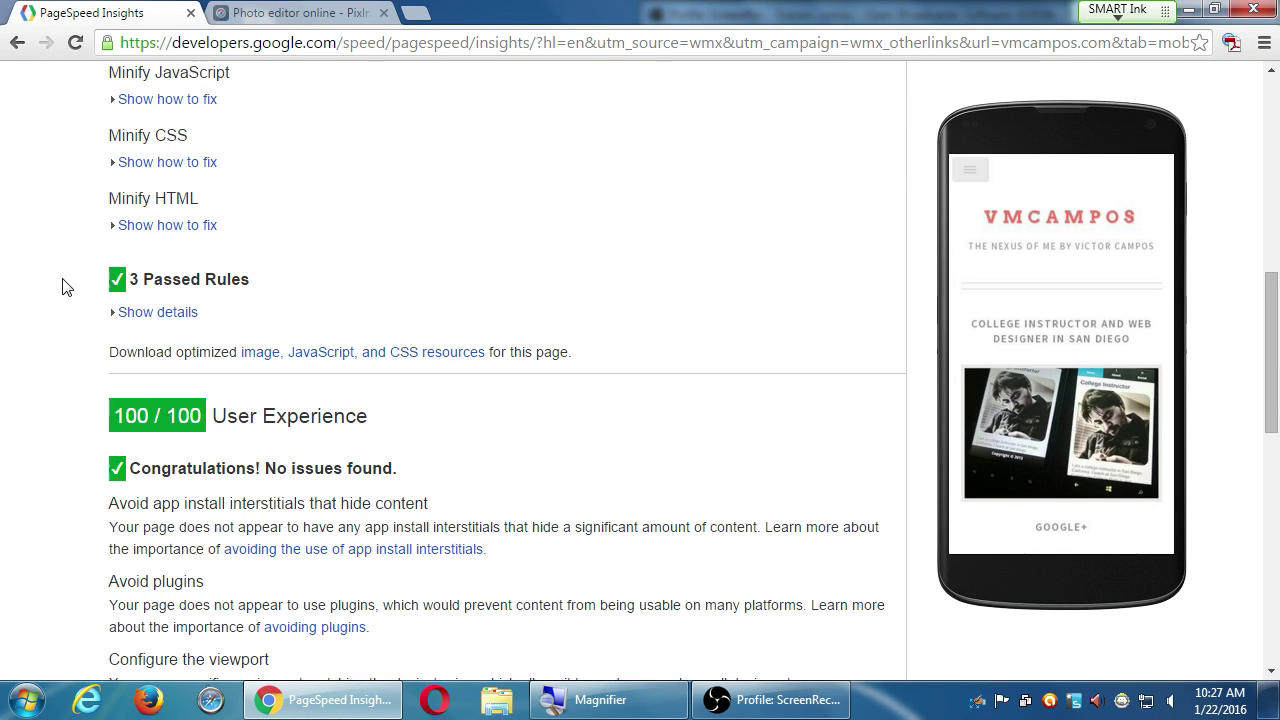
scroll(3, 294, "down", 2)
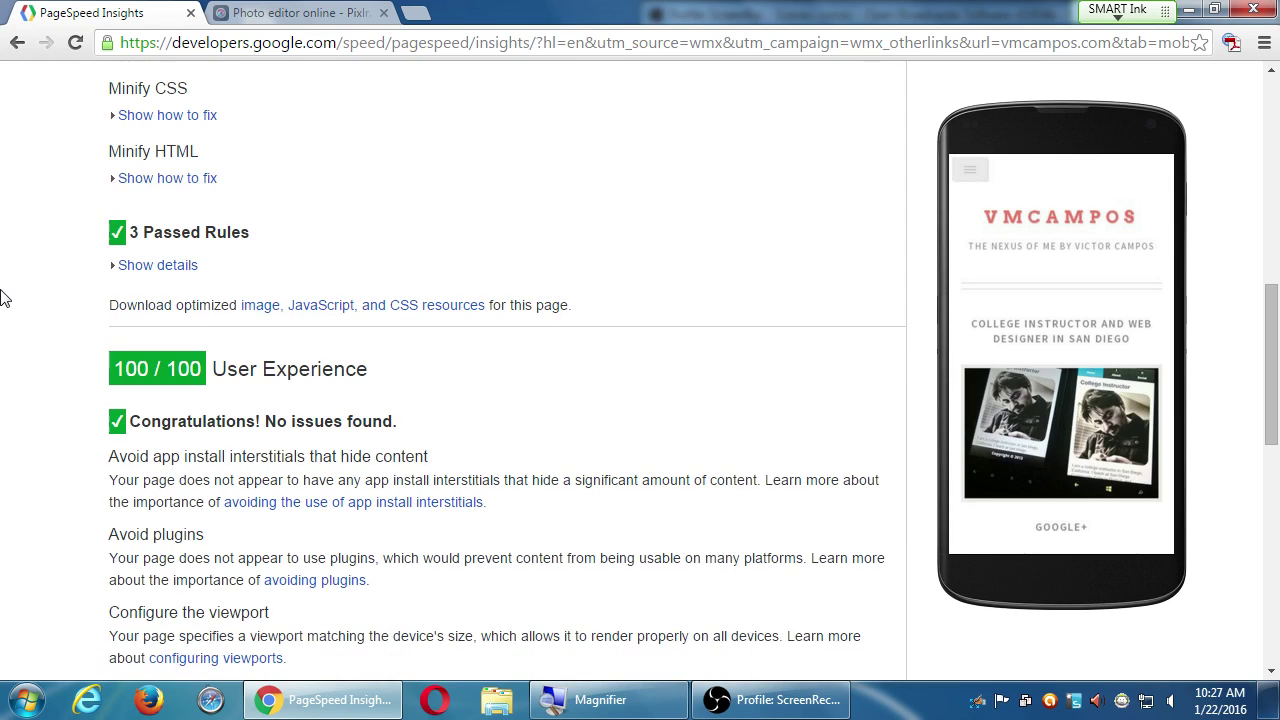
scroll(3, 299, "down", 1)
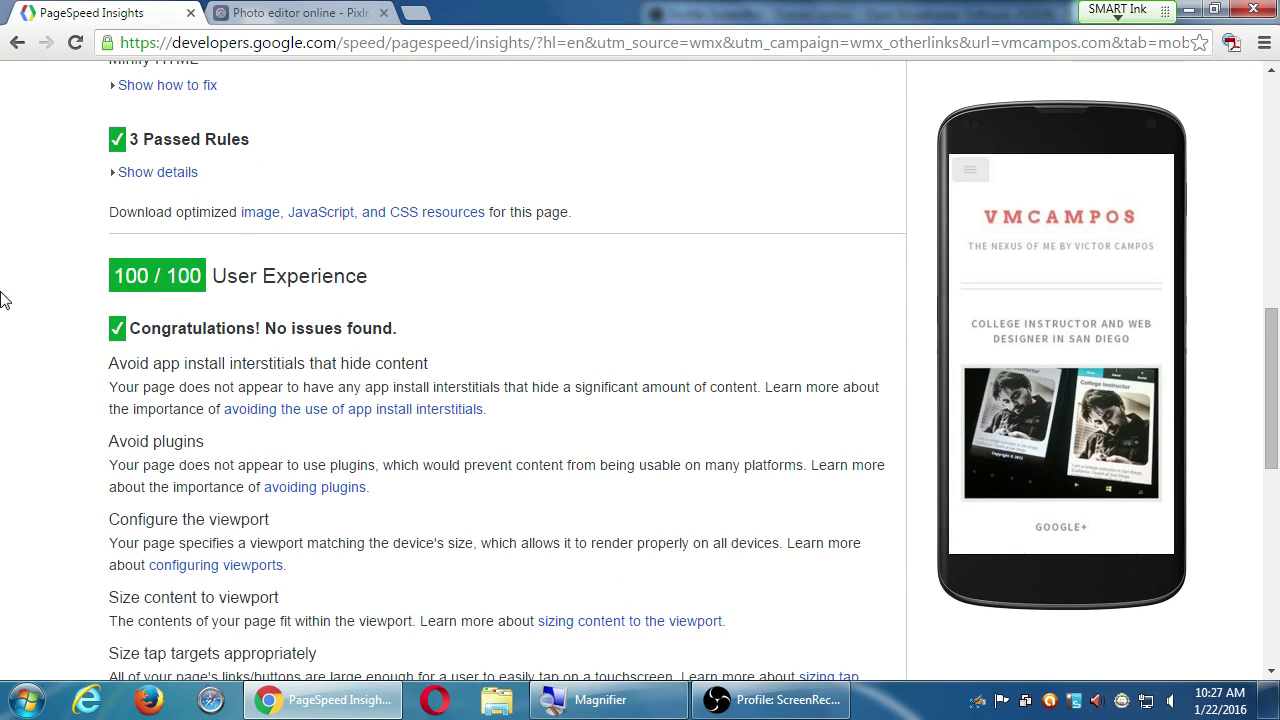
scroll(3, 299, "down", 2)
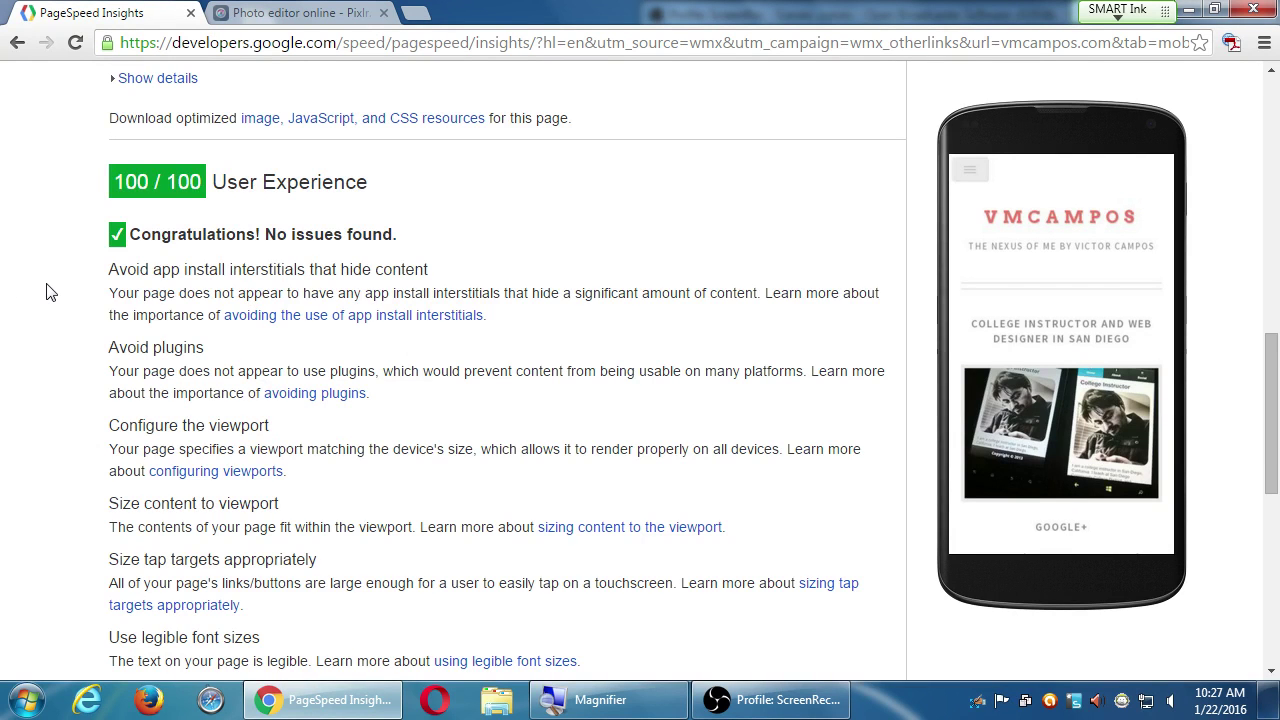
scroll(51, 292, "down", 2)
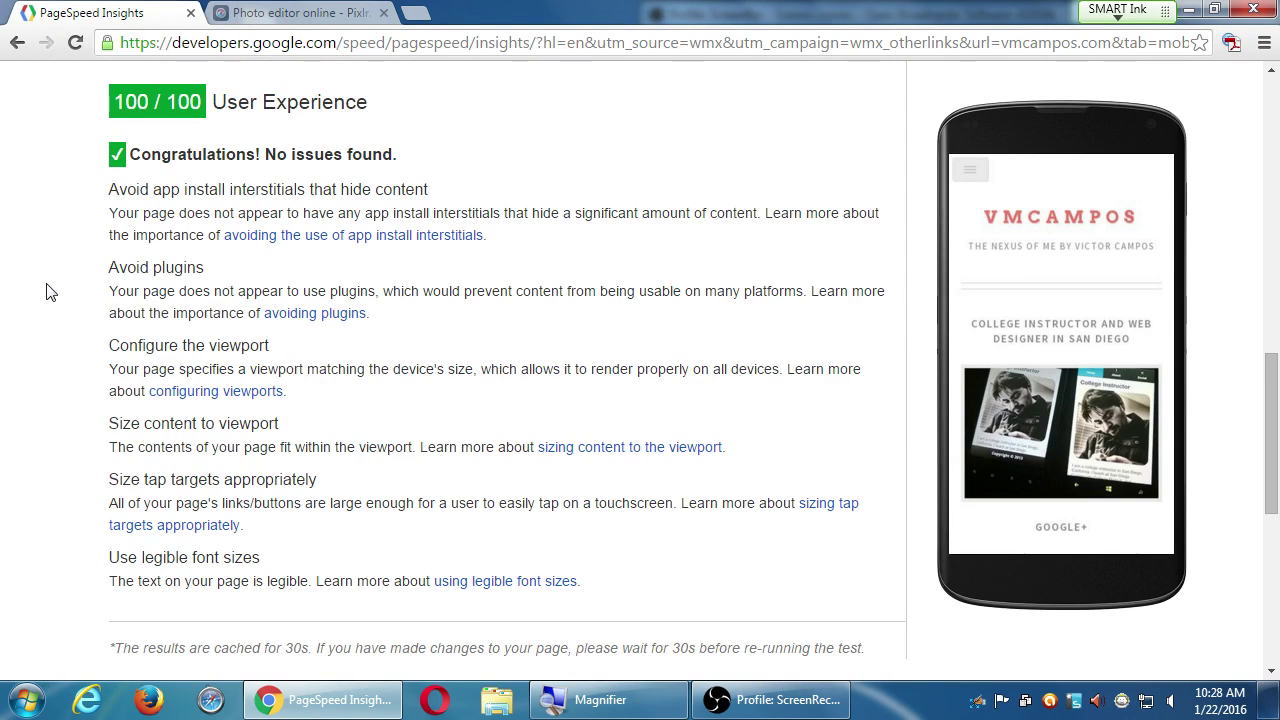
Step: Show the desktop results for vmcampos.com and review the suggestions summary through to the passed rules
scroll(45, 291, "up", 10)
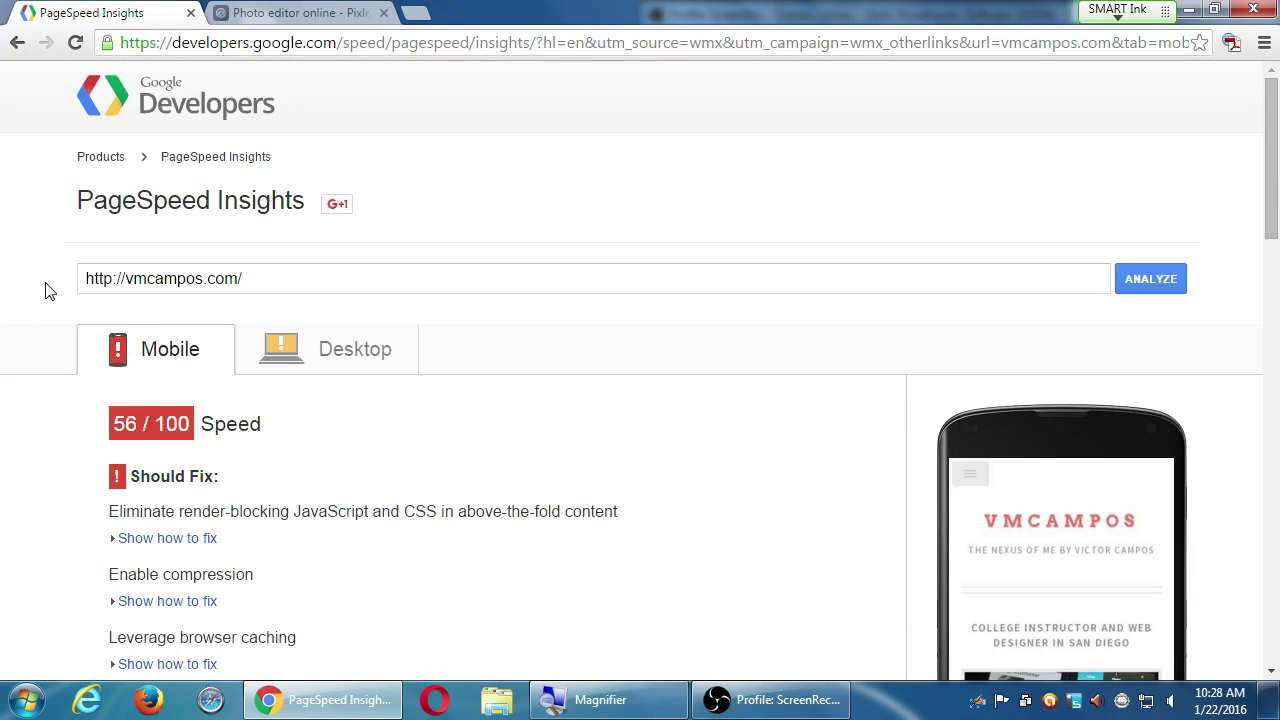
left_click(356, 346)
scroll(562, 337, "down", 8)
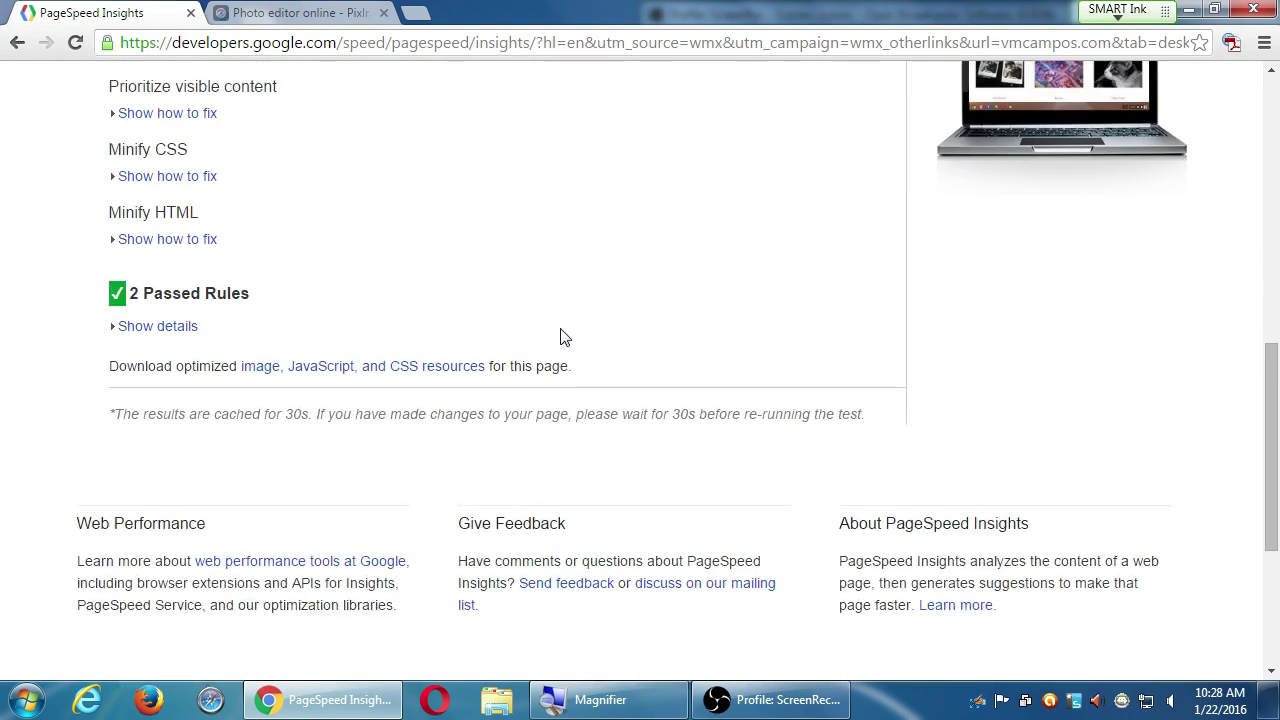
scroll(562, 337, "up", 8)
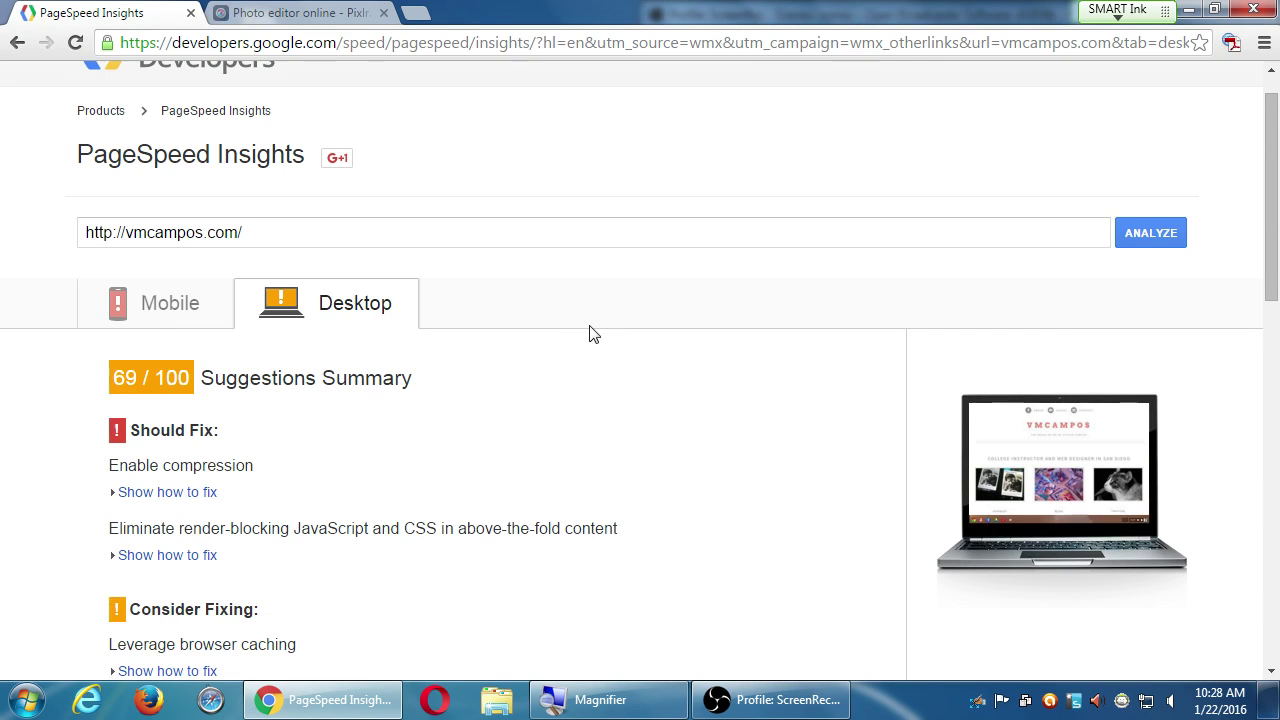
scroll(593, 334, "down", 5)
scroll(593, 334, "down", 4)
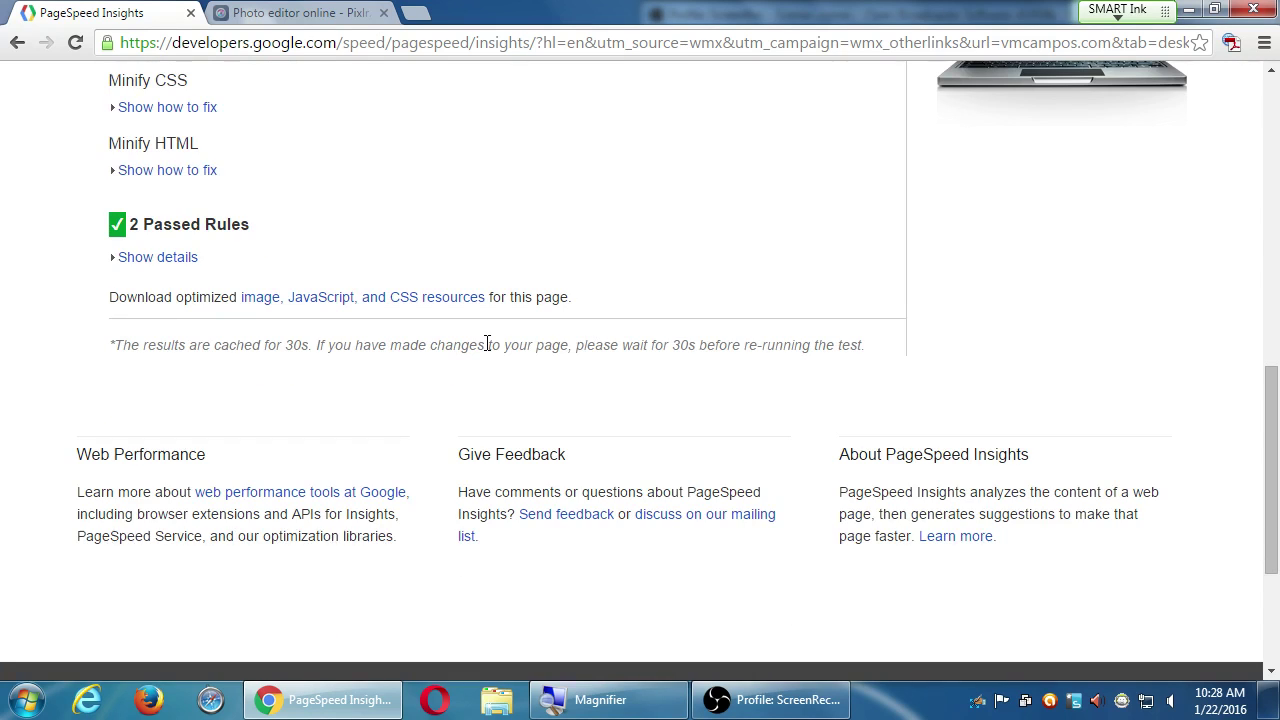
scroll(487, 342, "up", 7)
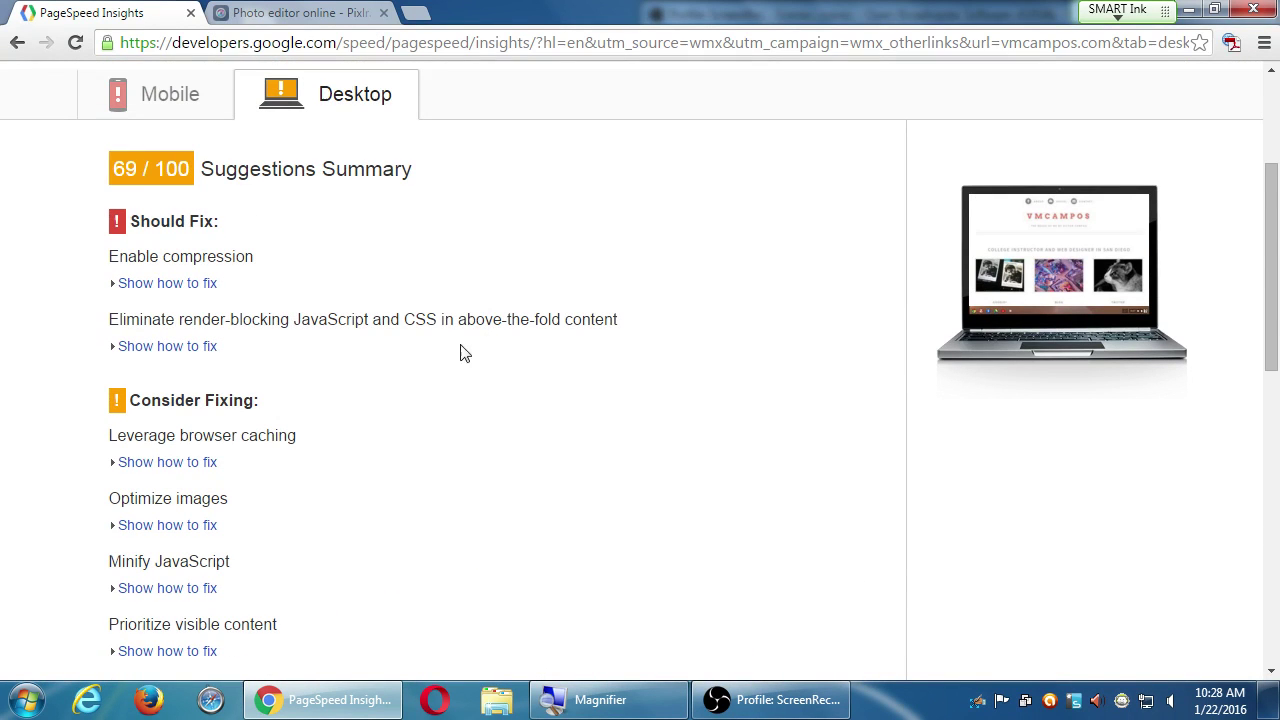
Step: Compare the site's mobile results with its desktop results, ending on the desktop suggestions summary
left_click(186, 101)
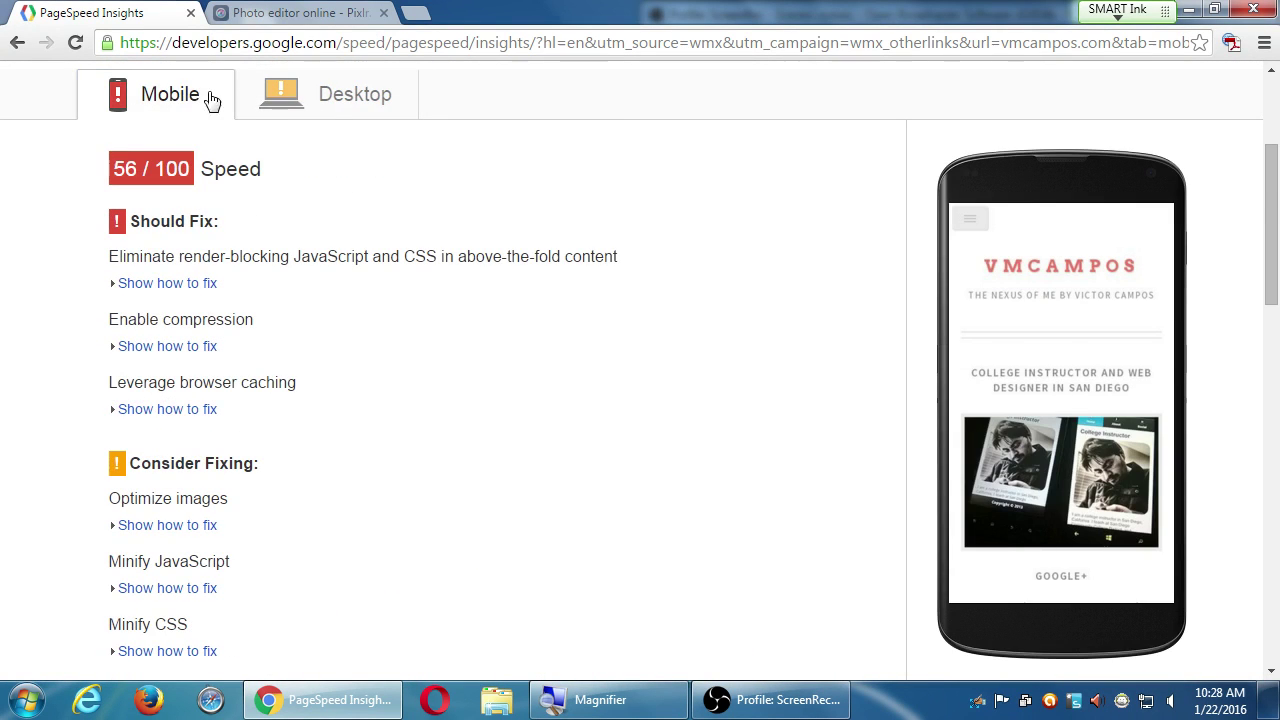
left_click(300, 108)
scroll(365, 196, "down", 1)
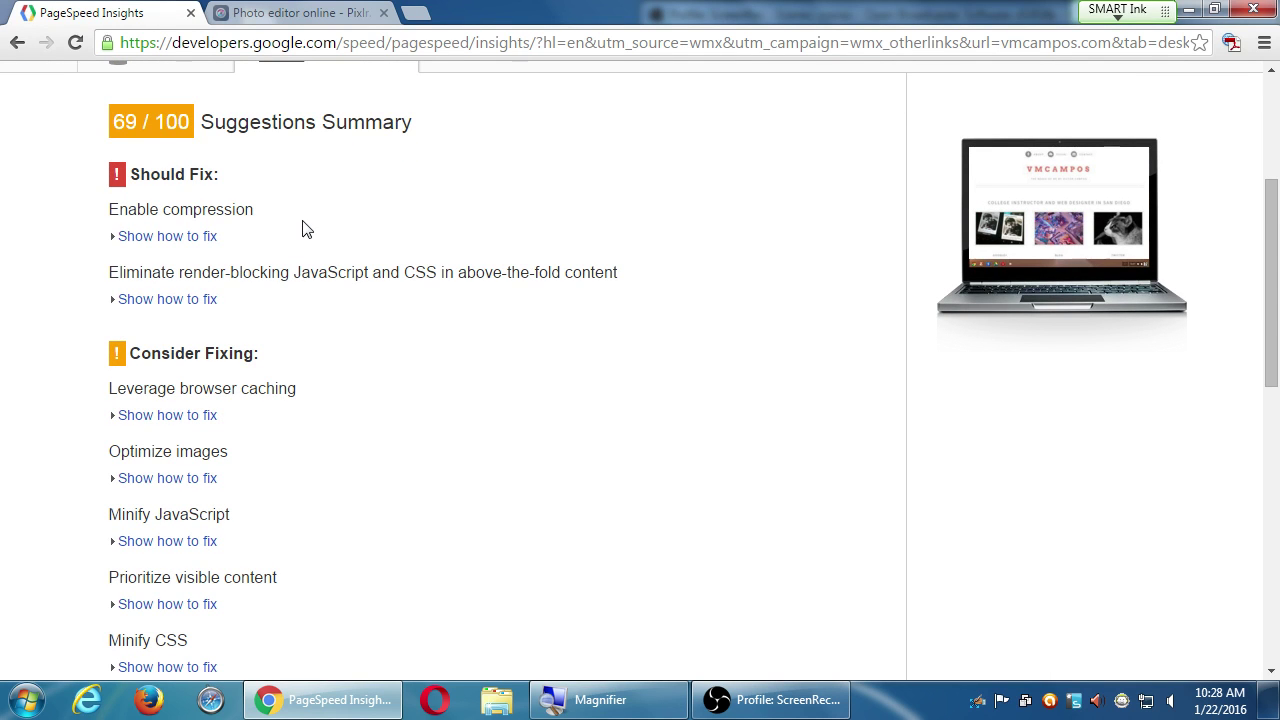
scroll(388, 378, "down", 1)
scroll(390, 380, "up", 3)
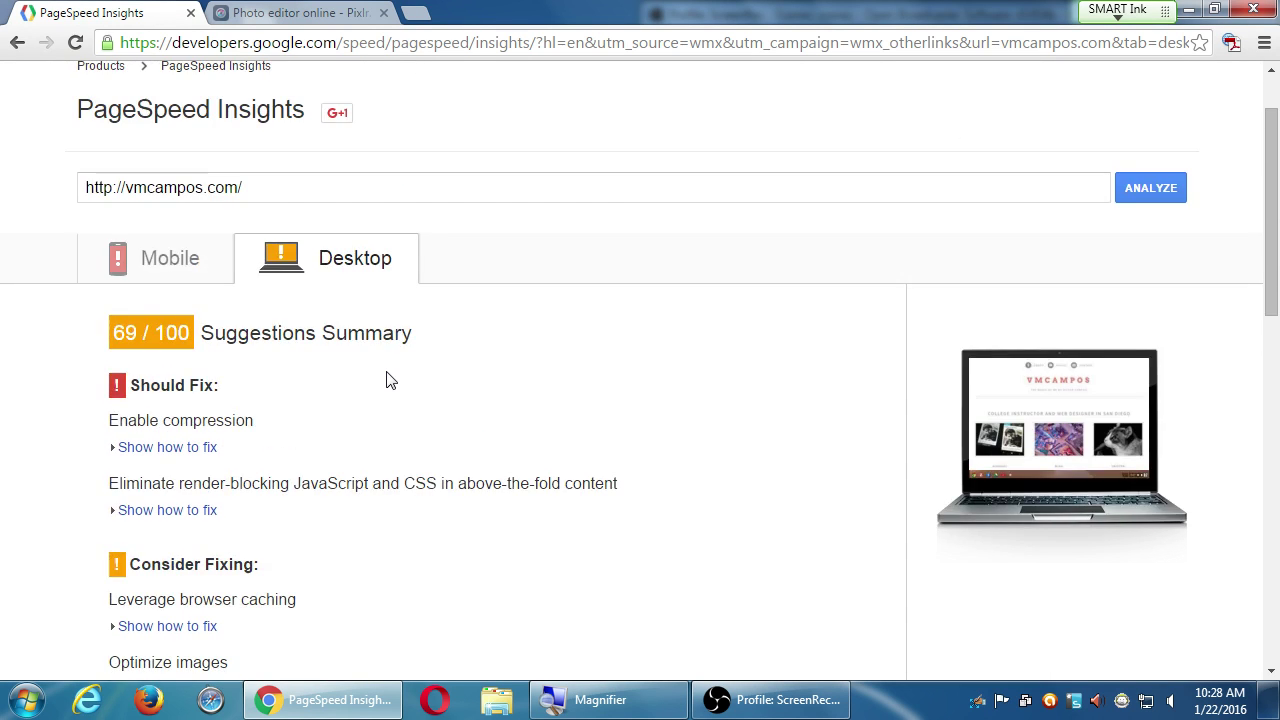
scroll(509, 366, "up", 1)
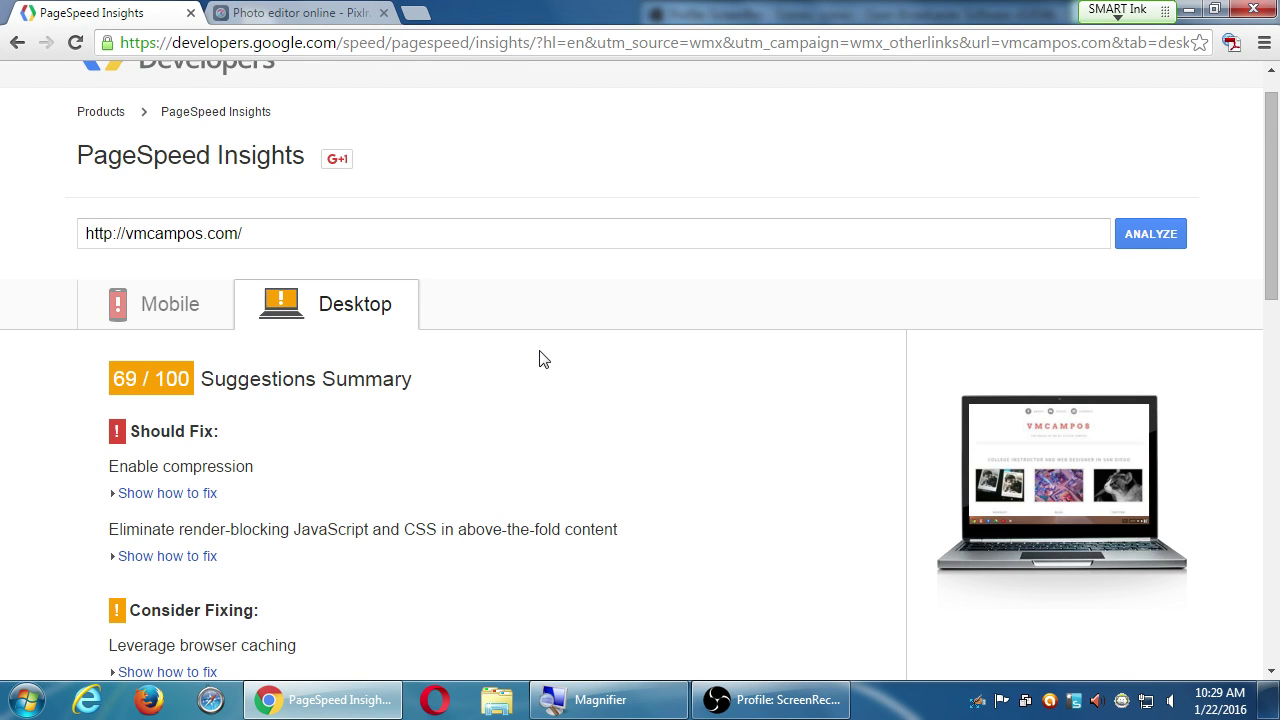
scroll(536, 363, "down", 2)
scroll(536, 363, "down", 2)
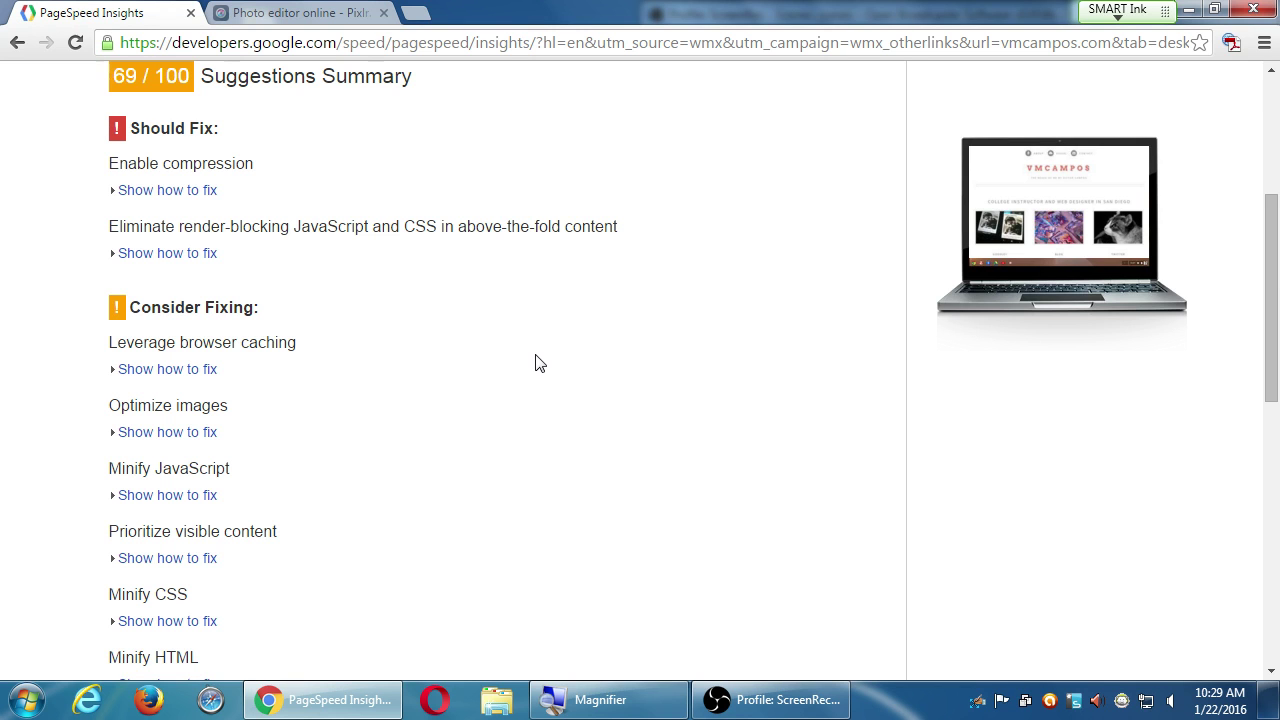
scroll(535, 363, "up", 3)
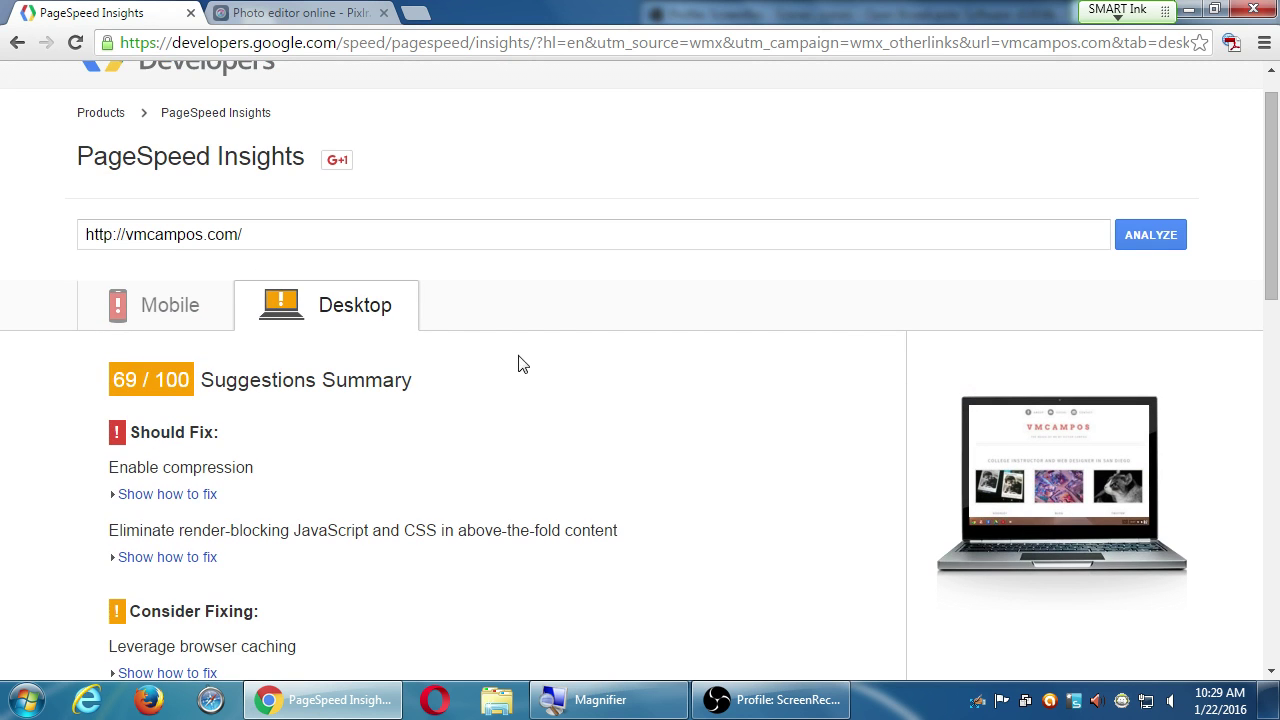
Step: Switch the report back to the mobile results and review the items listed for fixing
left_click(196, 318)
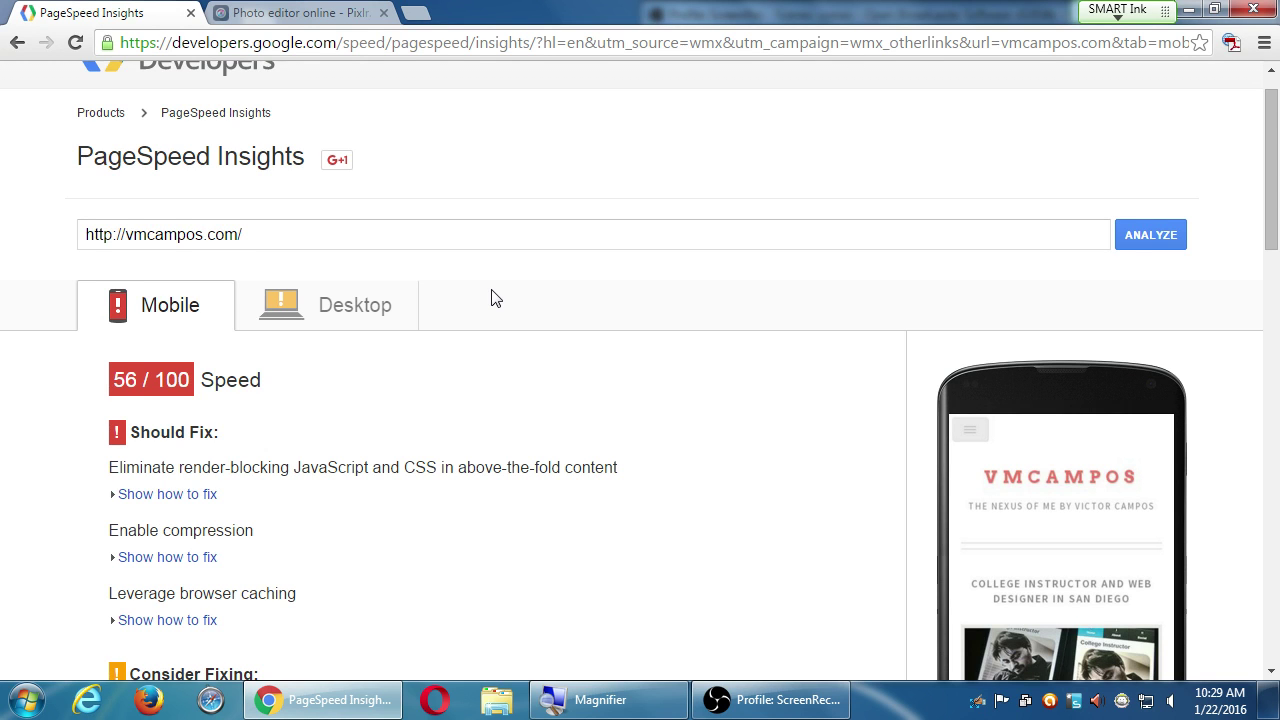
scroll(491, 298, "down", 3)
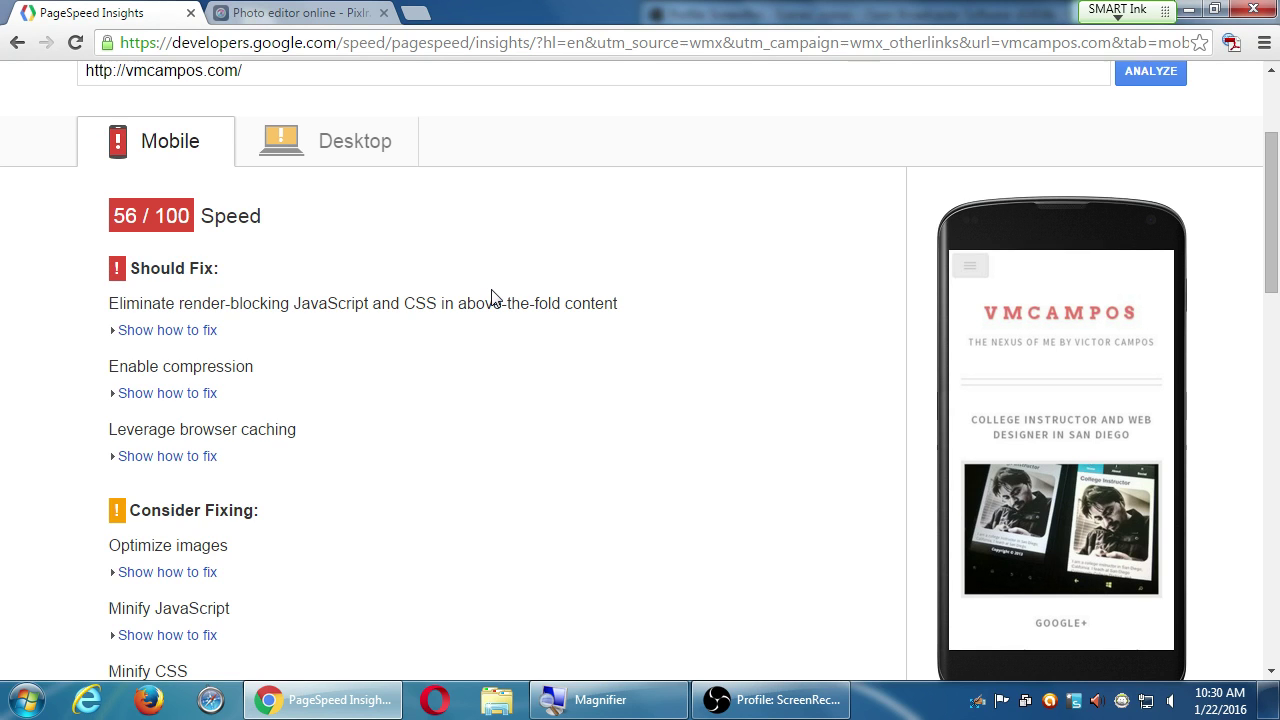
scroll(430, 298, "up", 3)
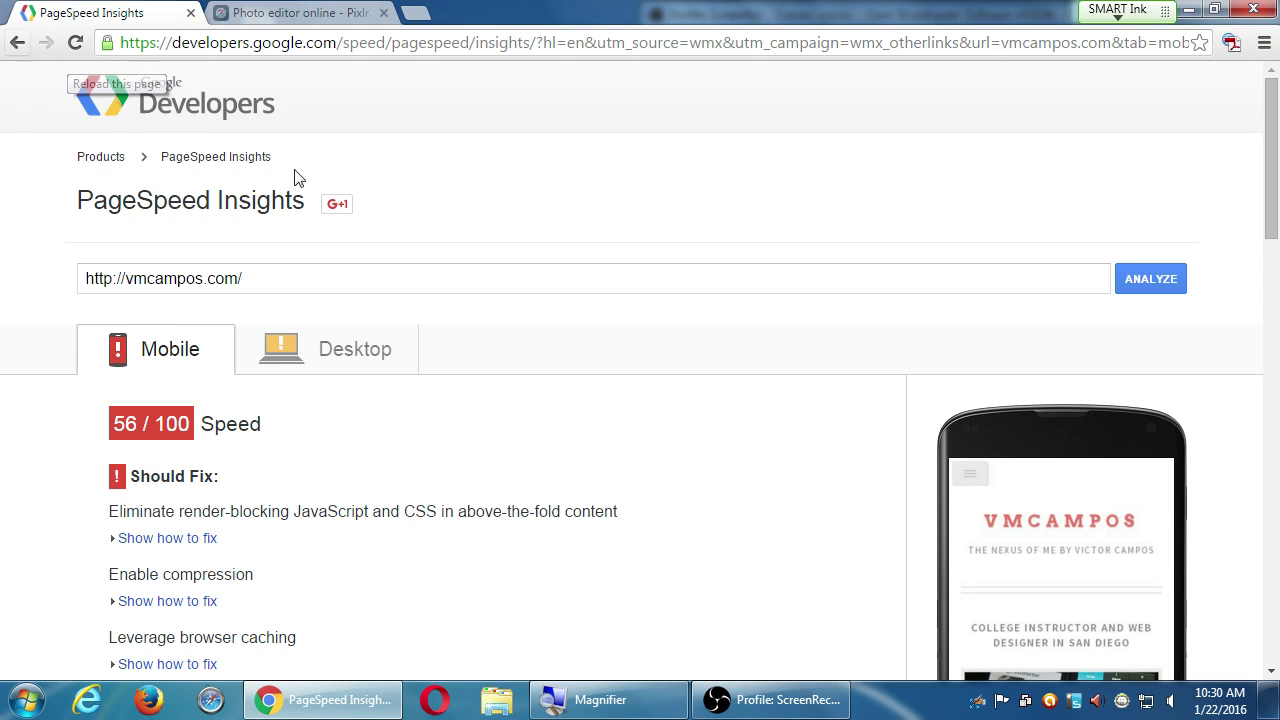
Step: Leave PageSpeed Insights, open the Structured Data Testing Tool and look down its page
left_click(16, 47)
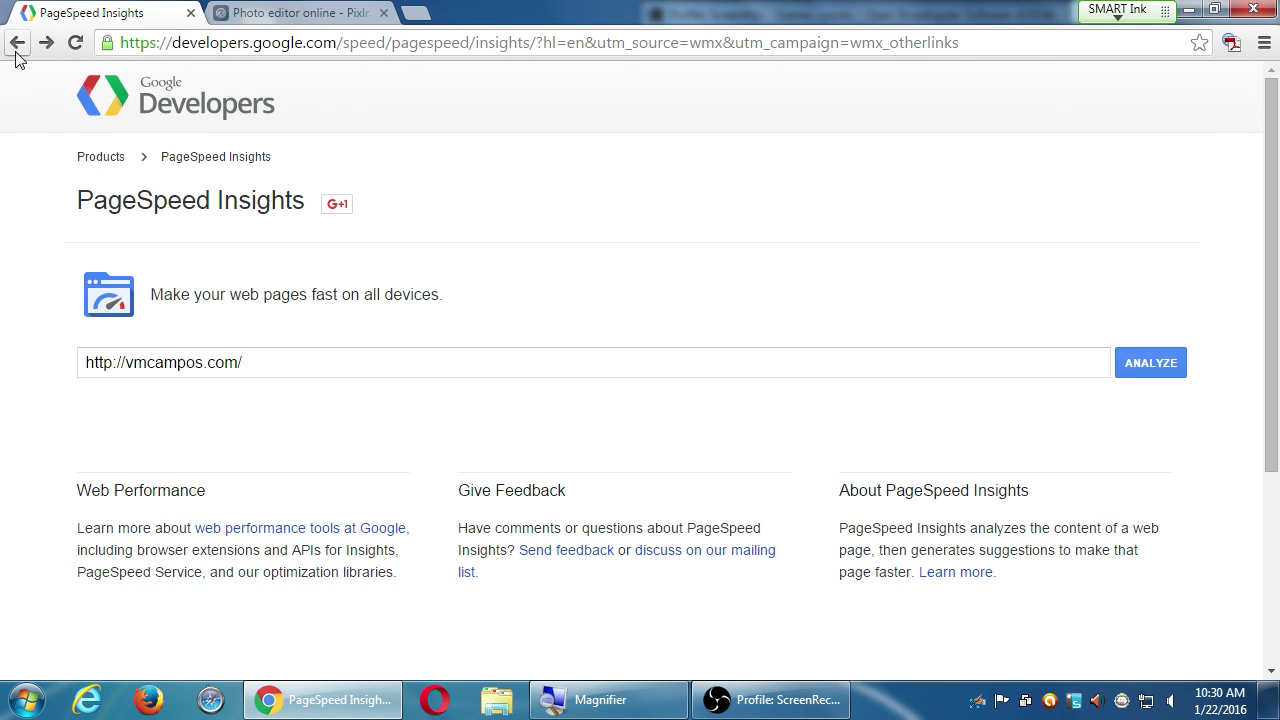
left_click(16, 47)
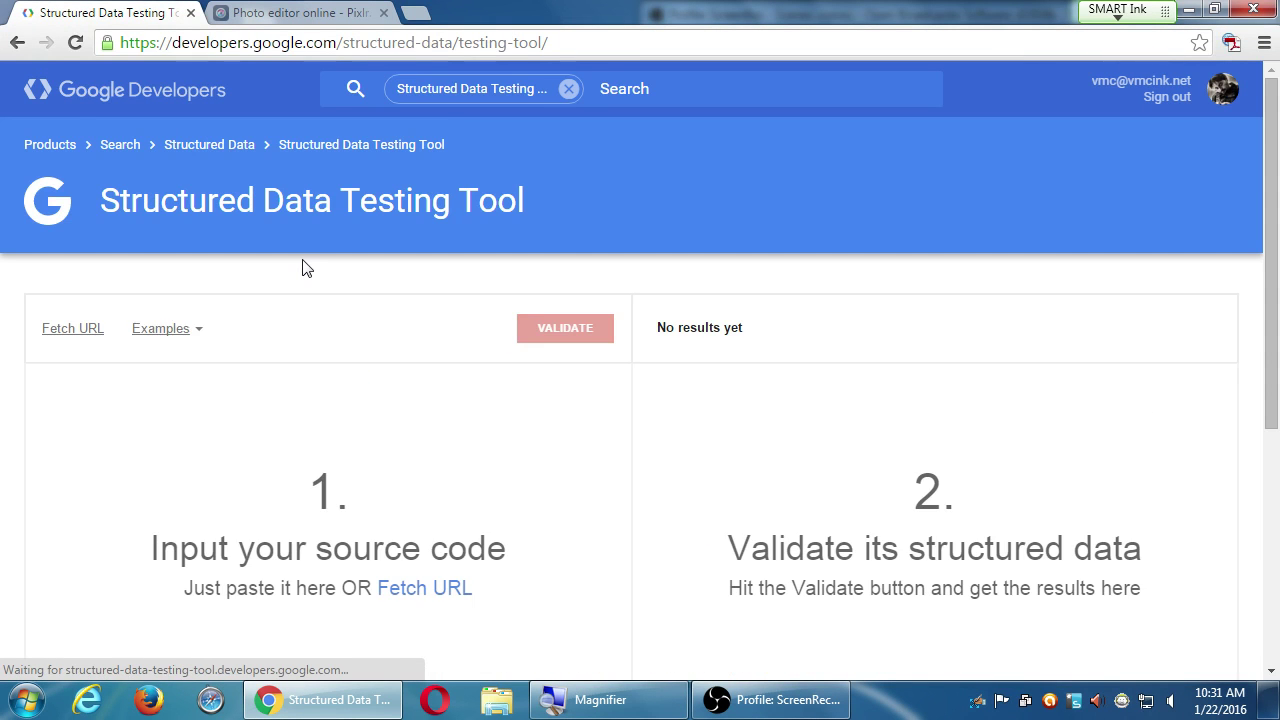
scroll(300, 266, "down", 3)
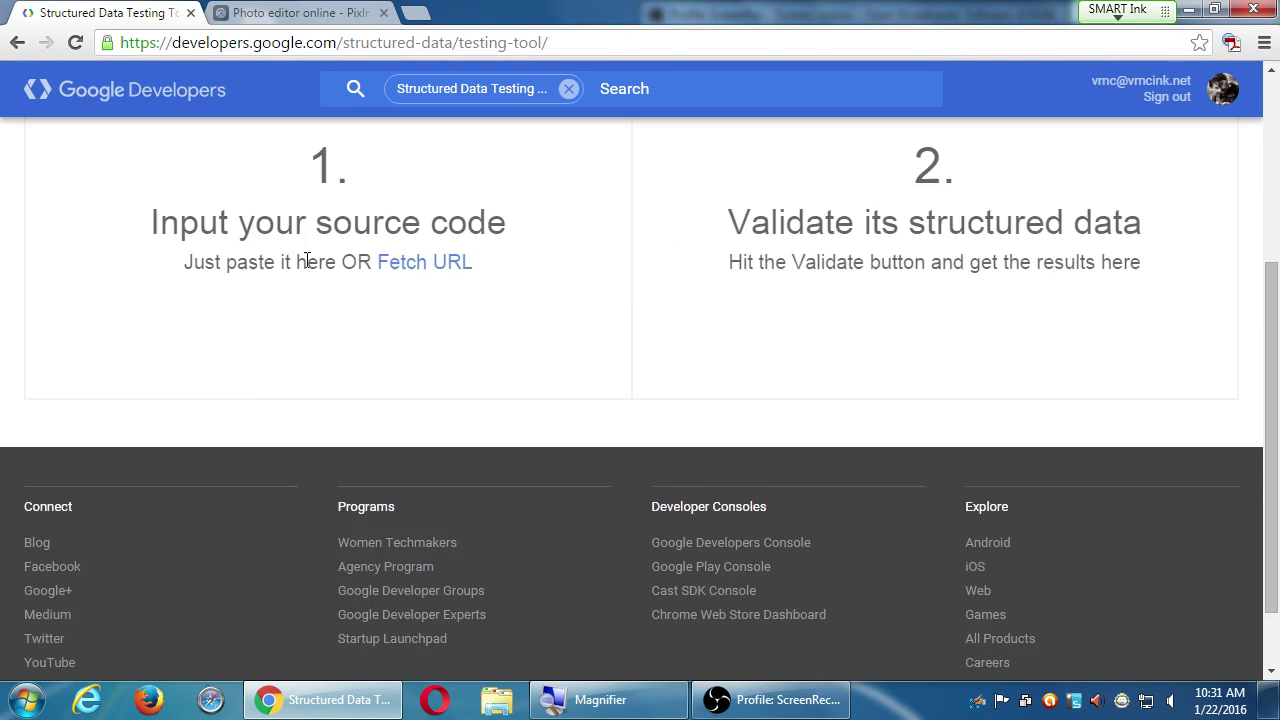
Step: Leave the Structured Data Testing Tool, open the Structured Data Markup Helper and look over its website data types and page entry options
scroll(280, 266, "up", 3)
key("alt+Left")
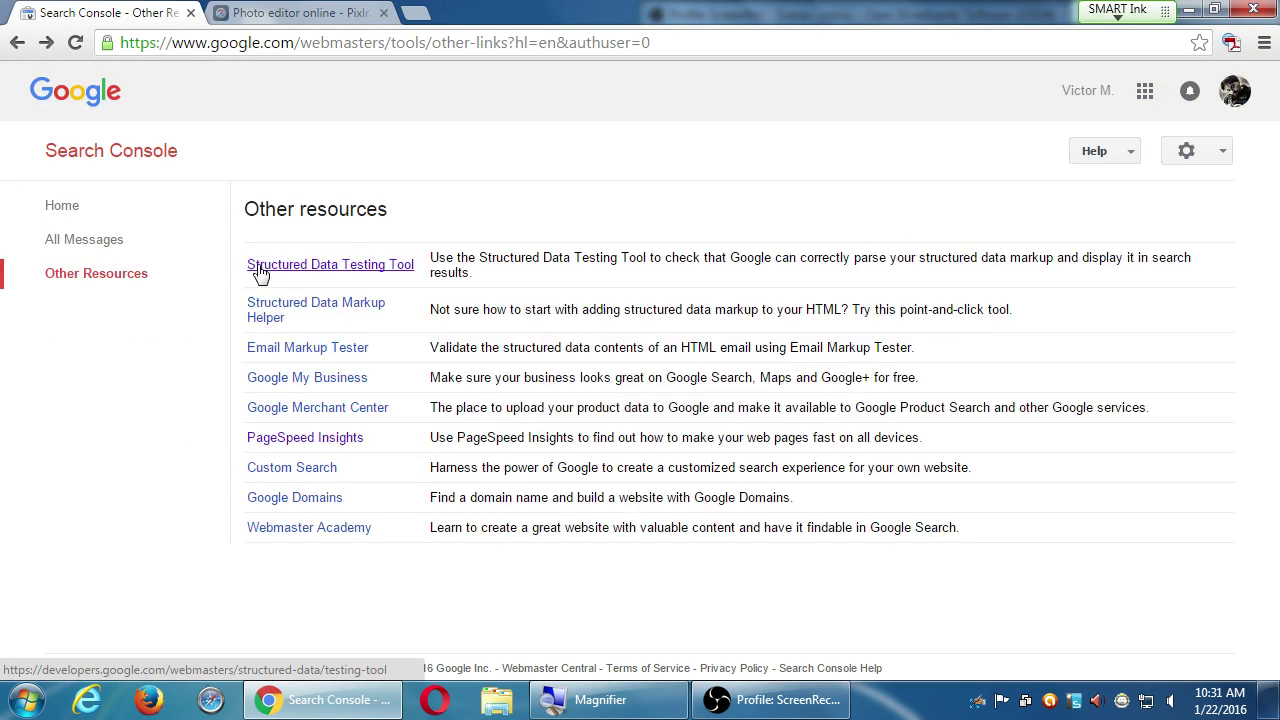
left_click(282, 313)
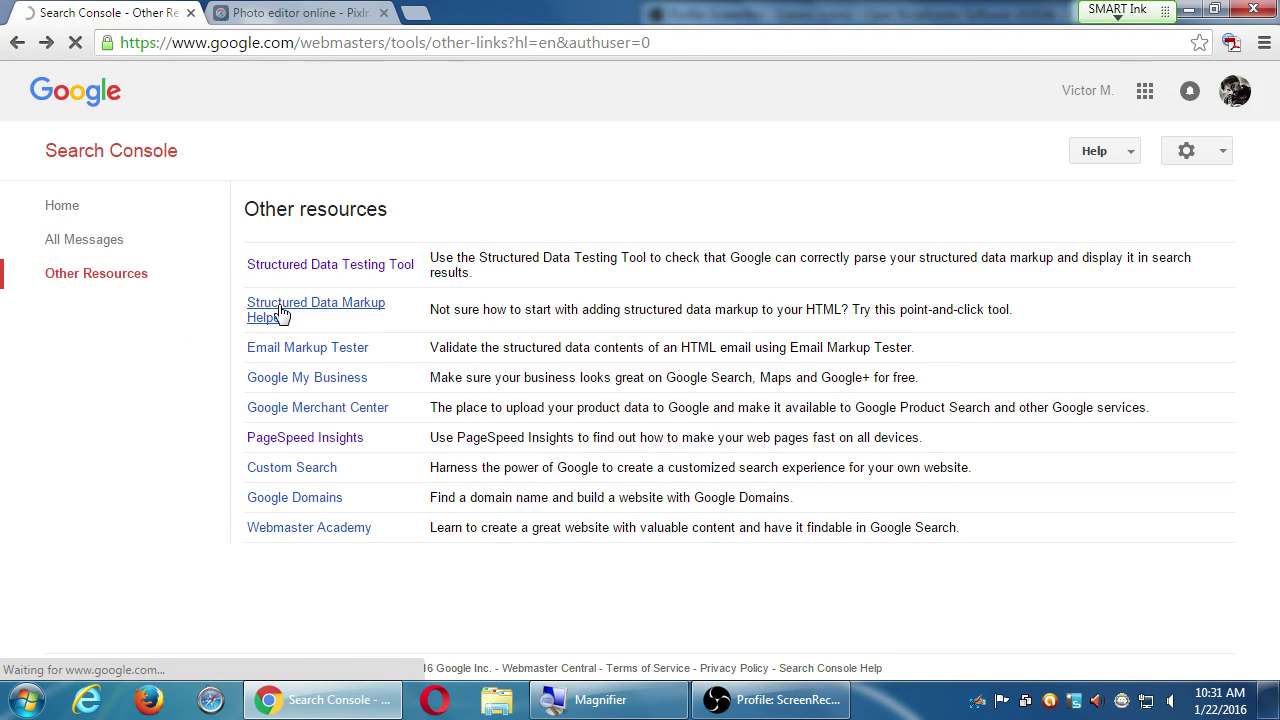
scroll(278, 310, "down", 2)
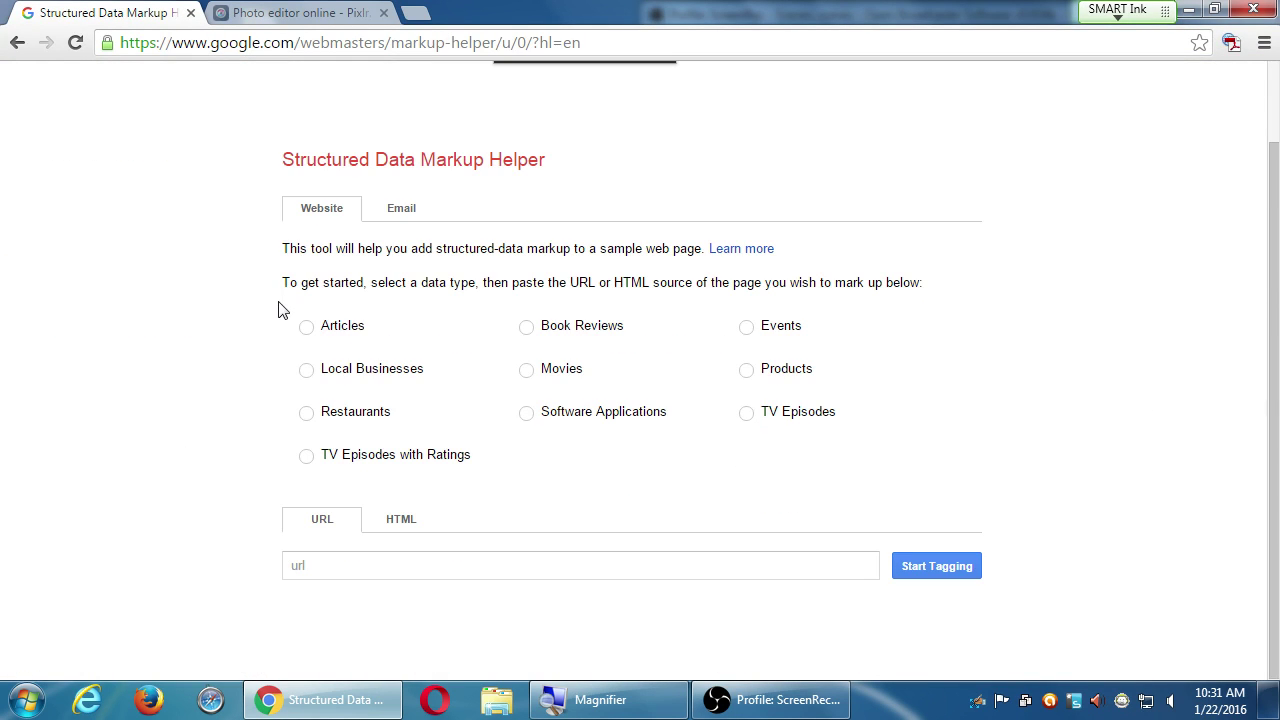
key("alt+Left")
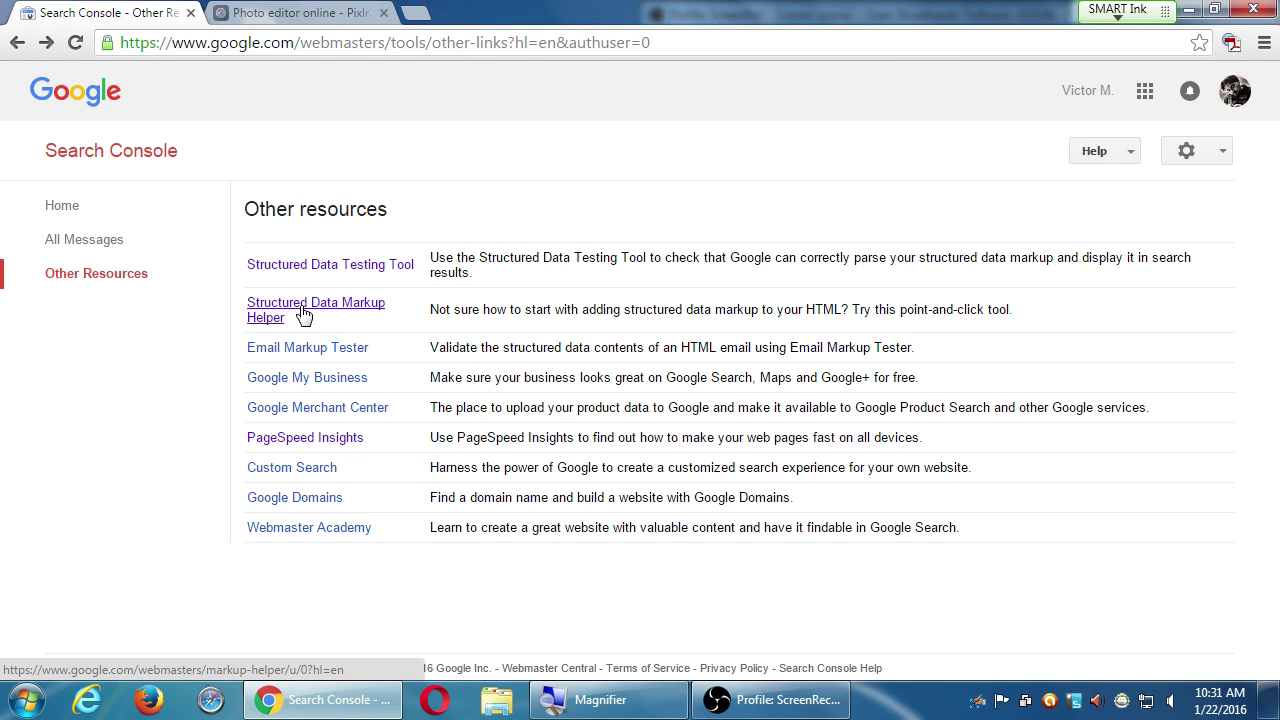
left_click(303, 314)
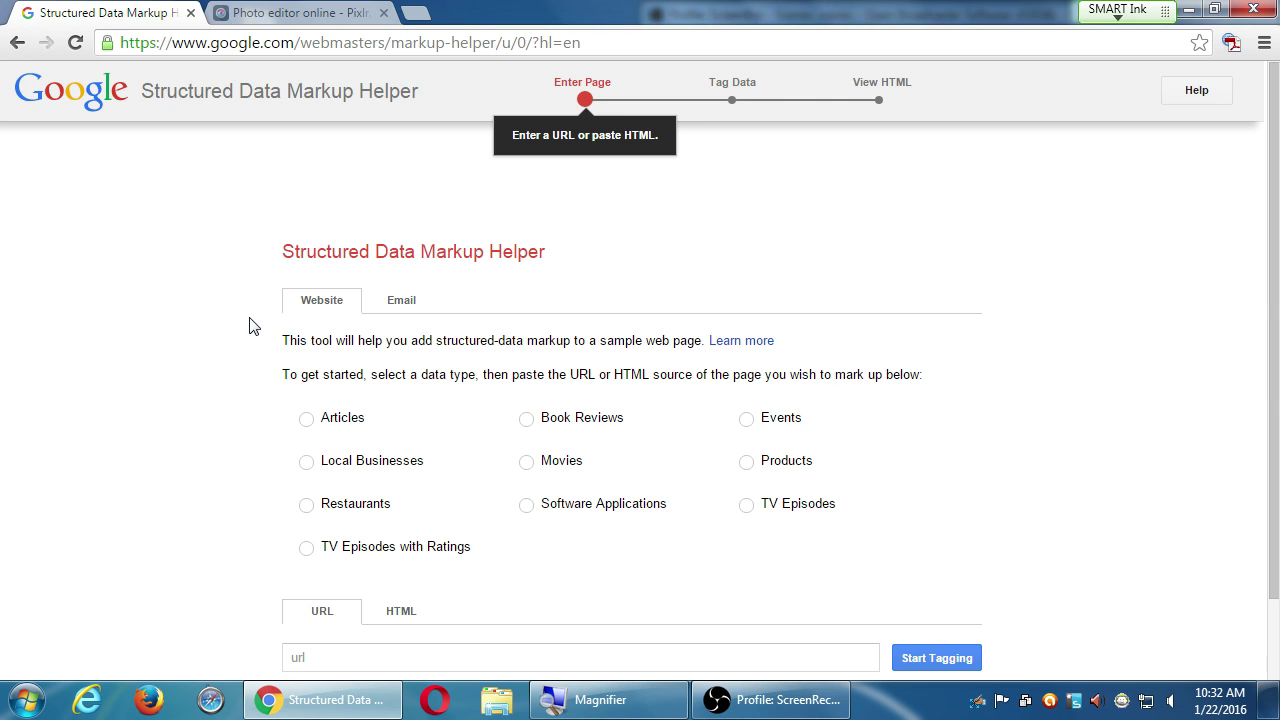
key("alt+Left")
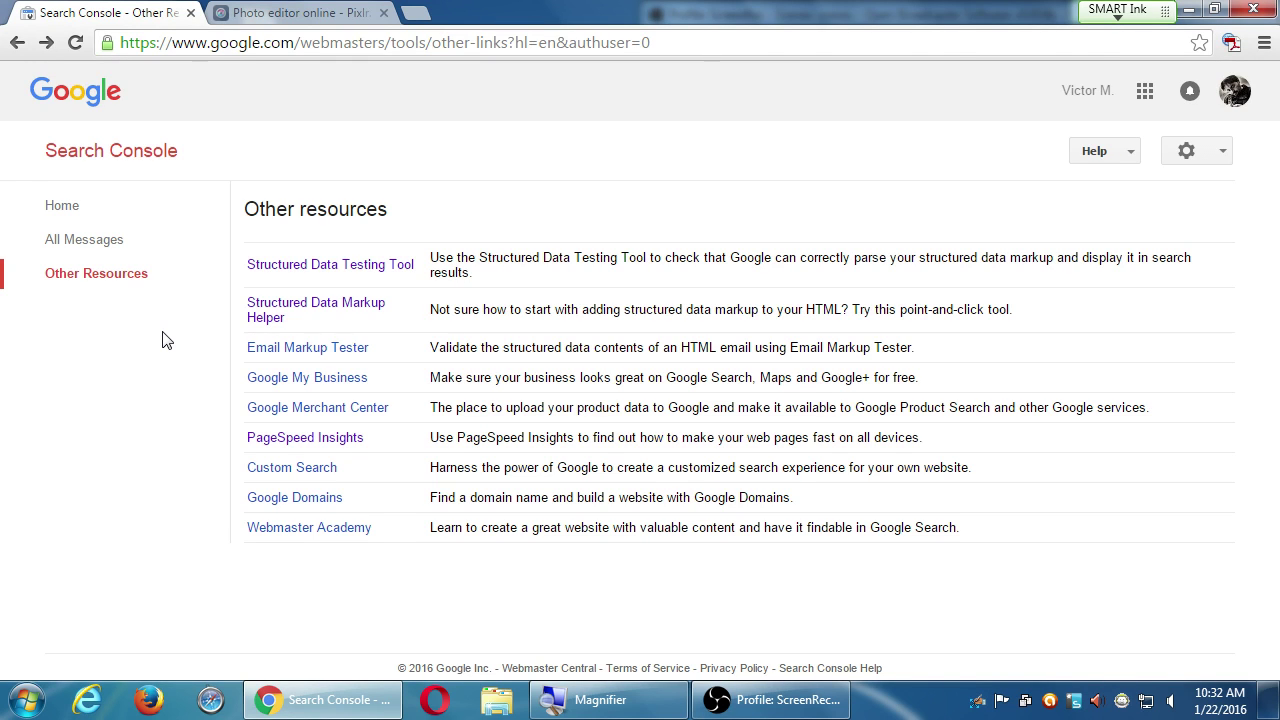
Step: Reopen the Structured Data Markup Helper, select Products as the website data type and return to the other resources list
left_click(256, 318)
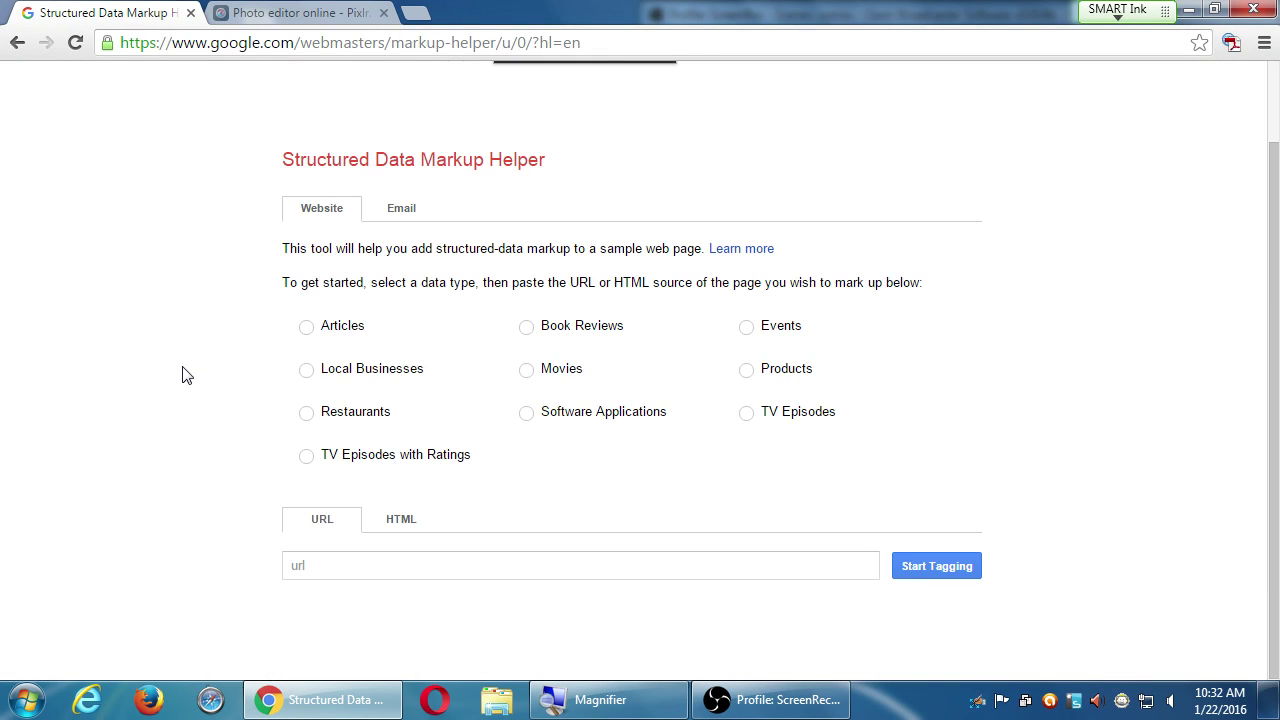
left_click(748, 371)
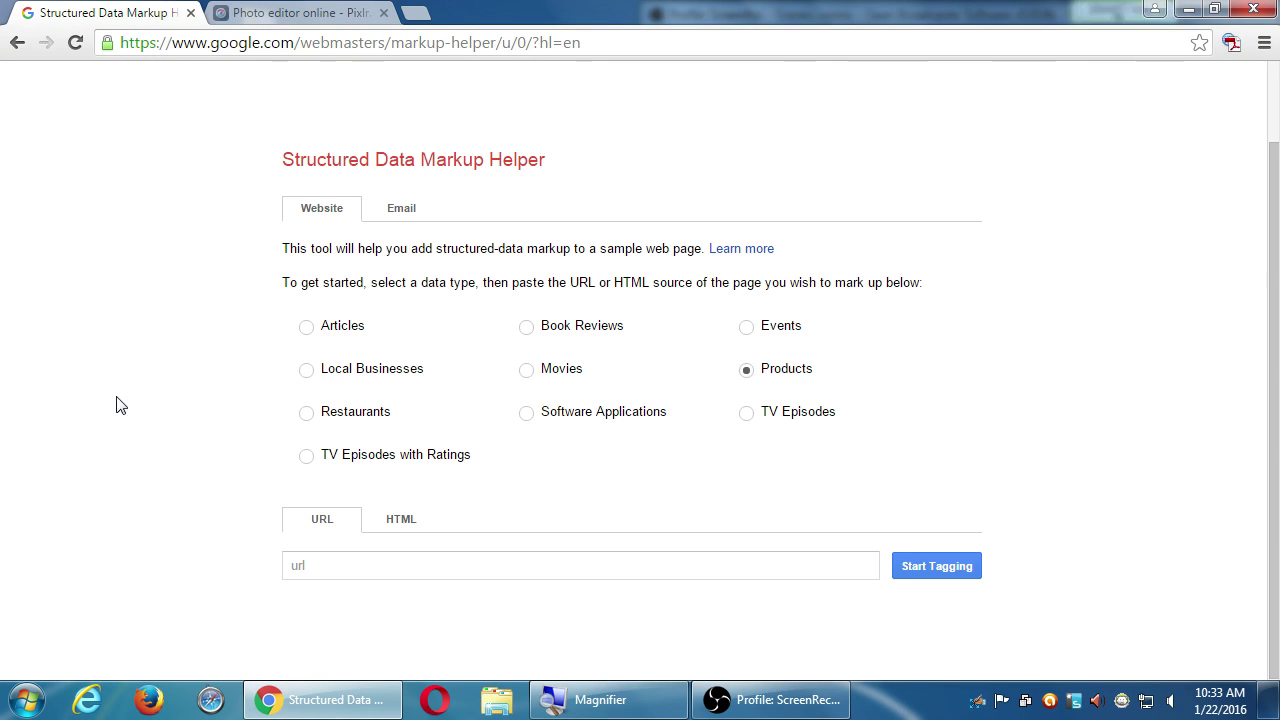
key("alt+Left")
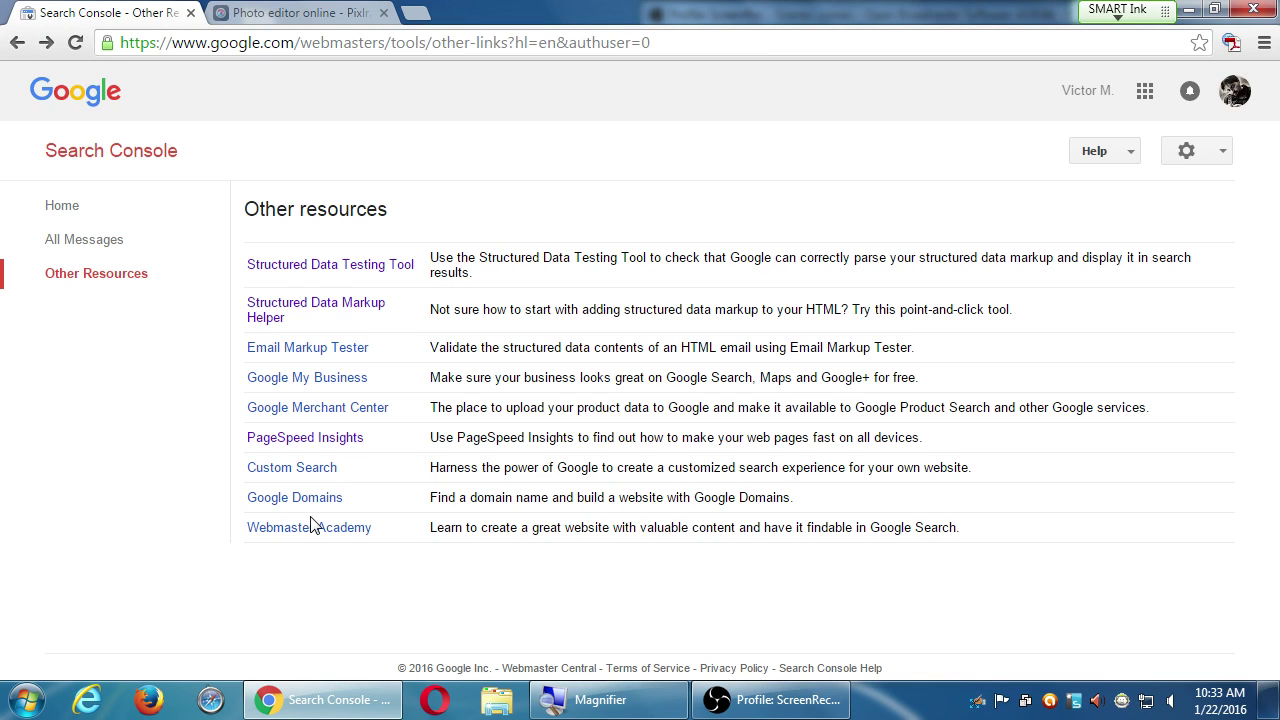
Step: Explore Google My Business from its overview page through the Find your business map and its navigation options, ending on the overview
left_click(340, 378)
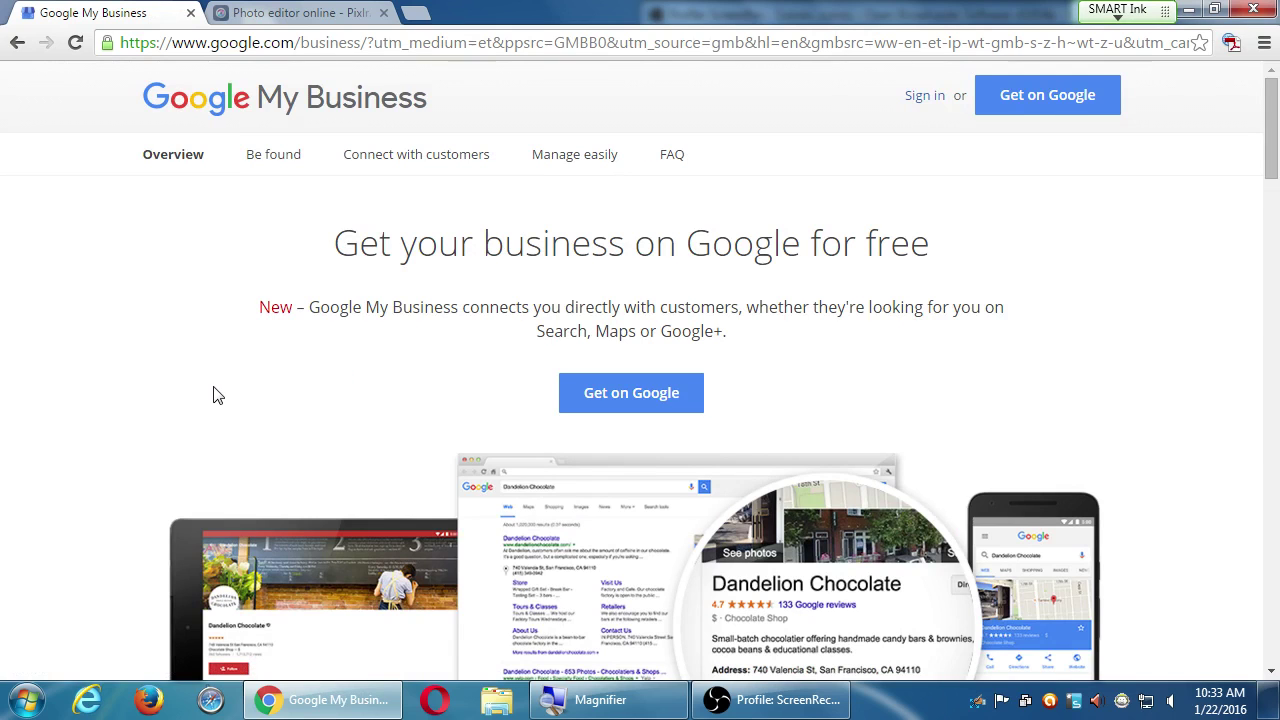
left_click(612, 394)
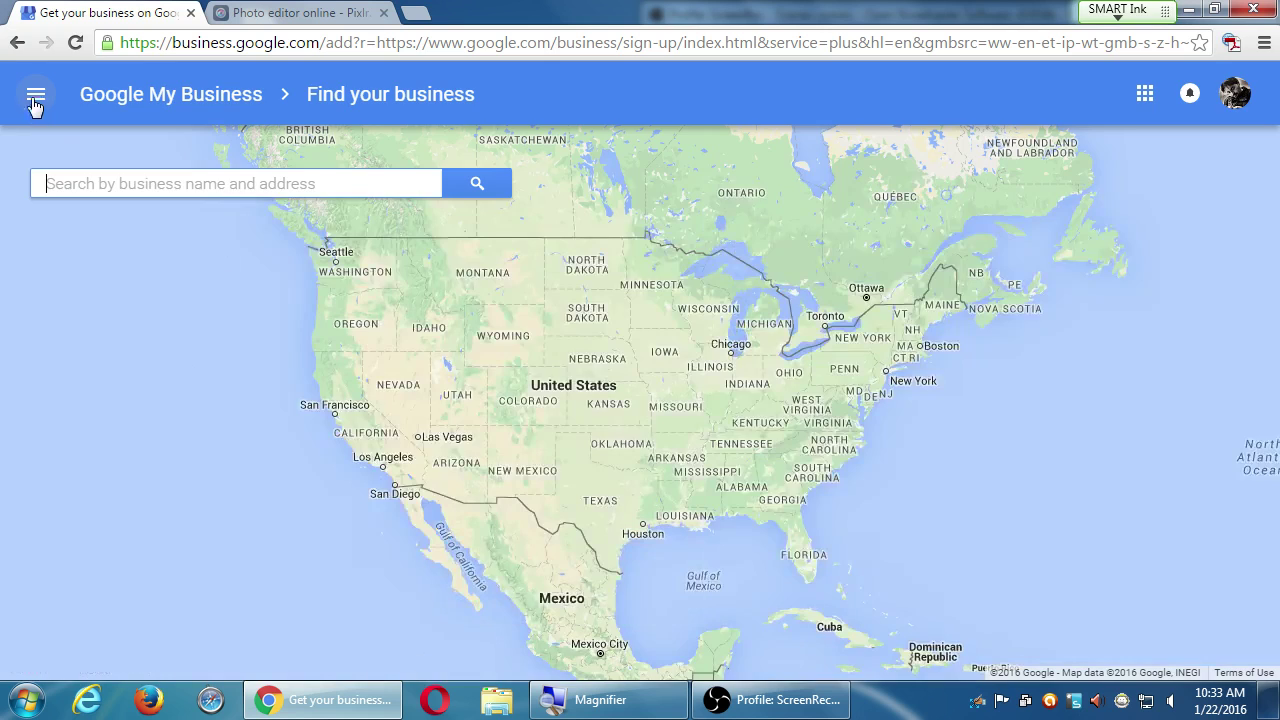
left_click(35, 98)
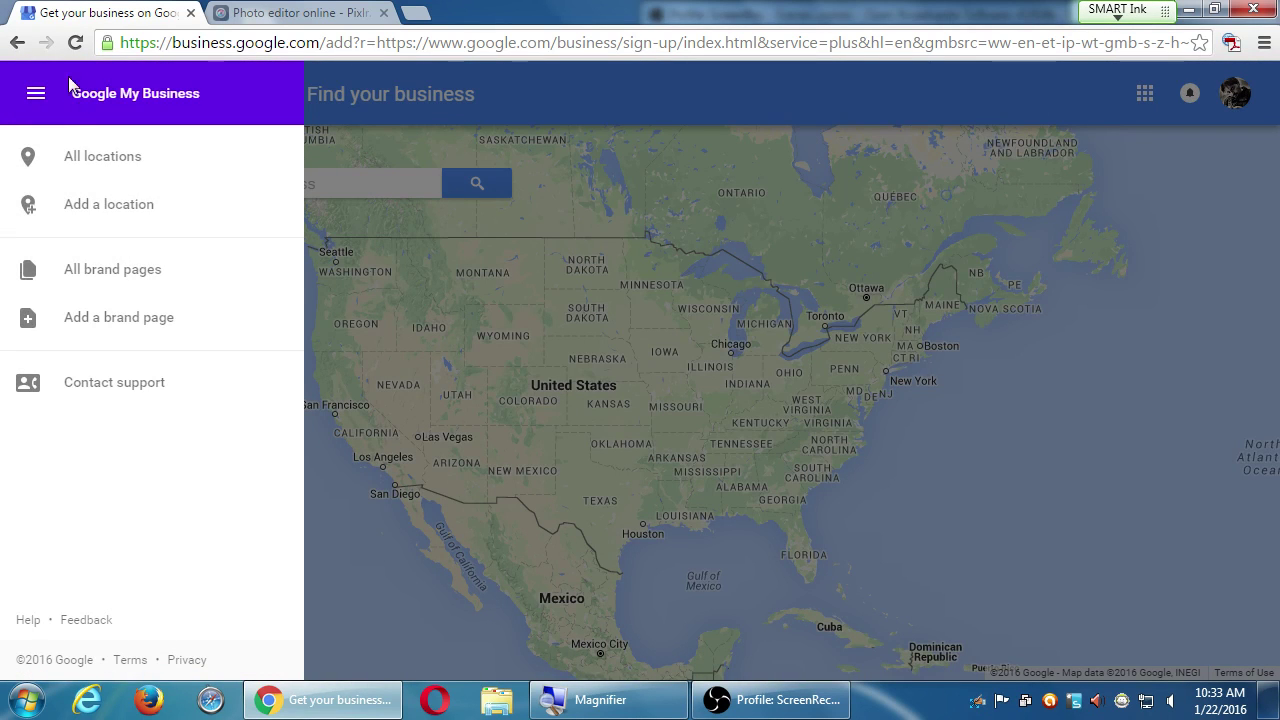
left_click(17, 43)
left_click(17, 43)
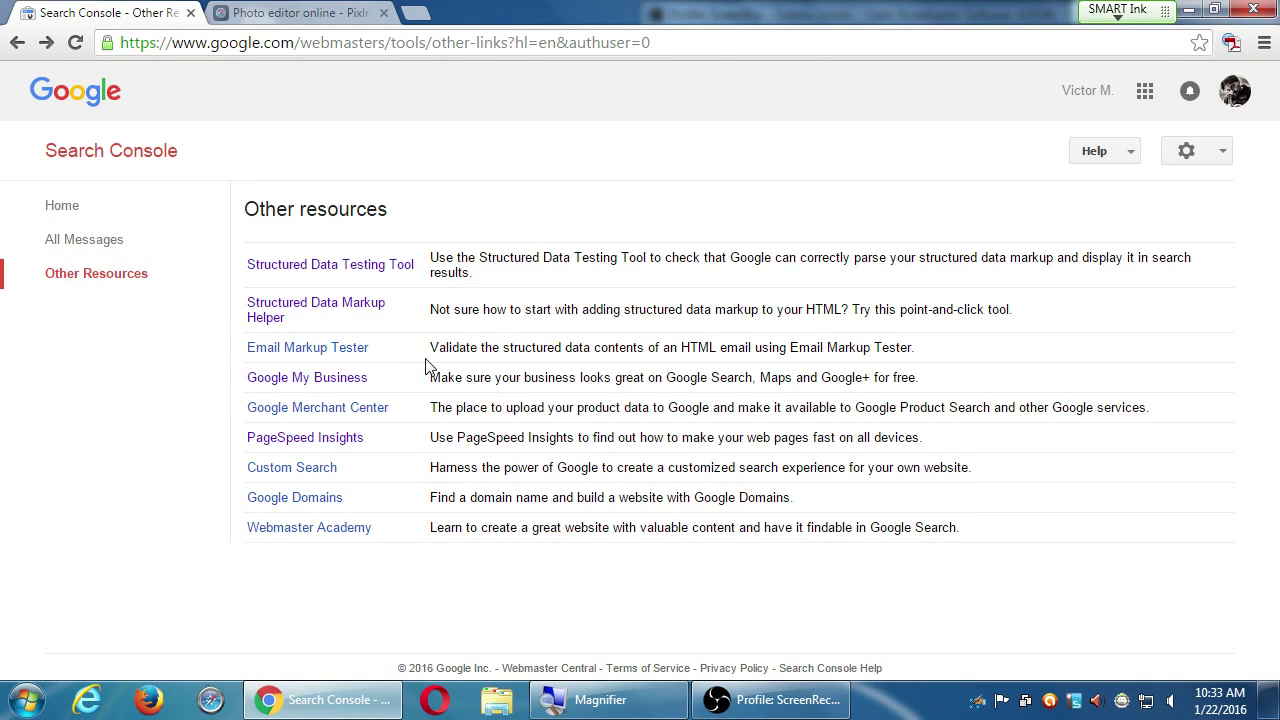
key("alt+Right")
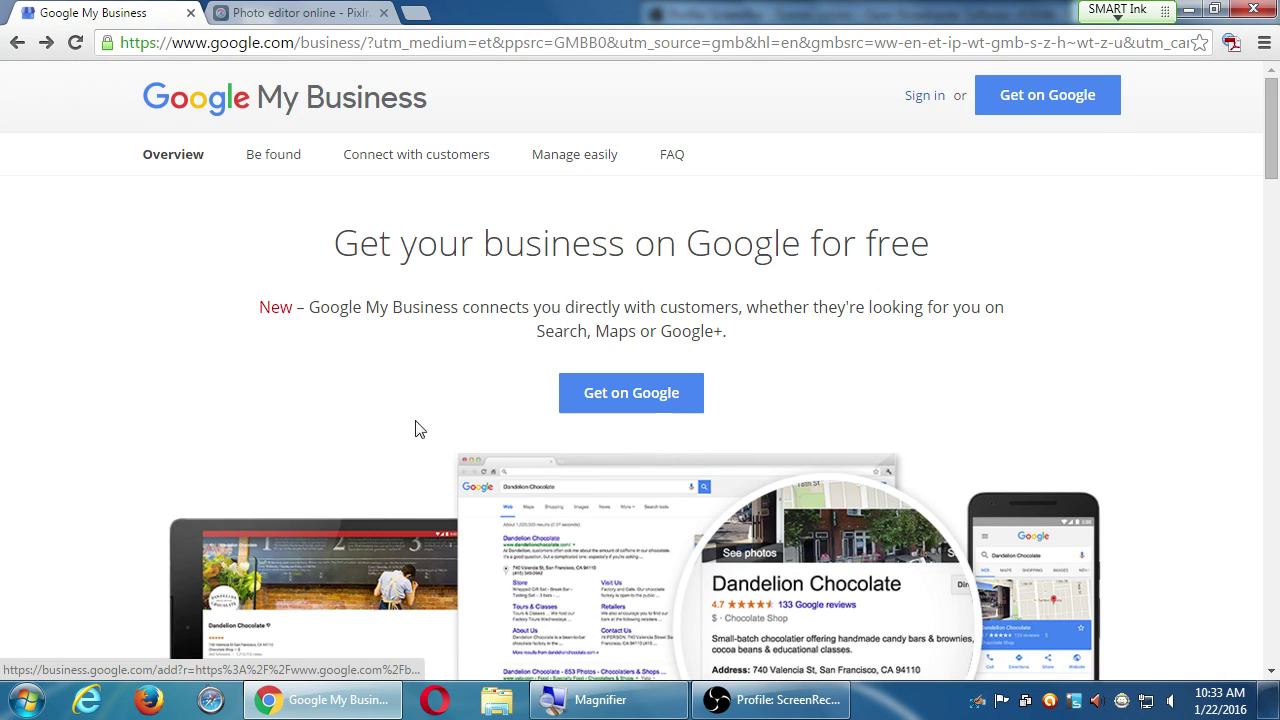
Step: Return to the Search Console home page and sort the properties alphabetically
key("alt+Left")
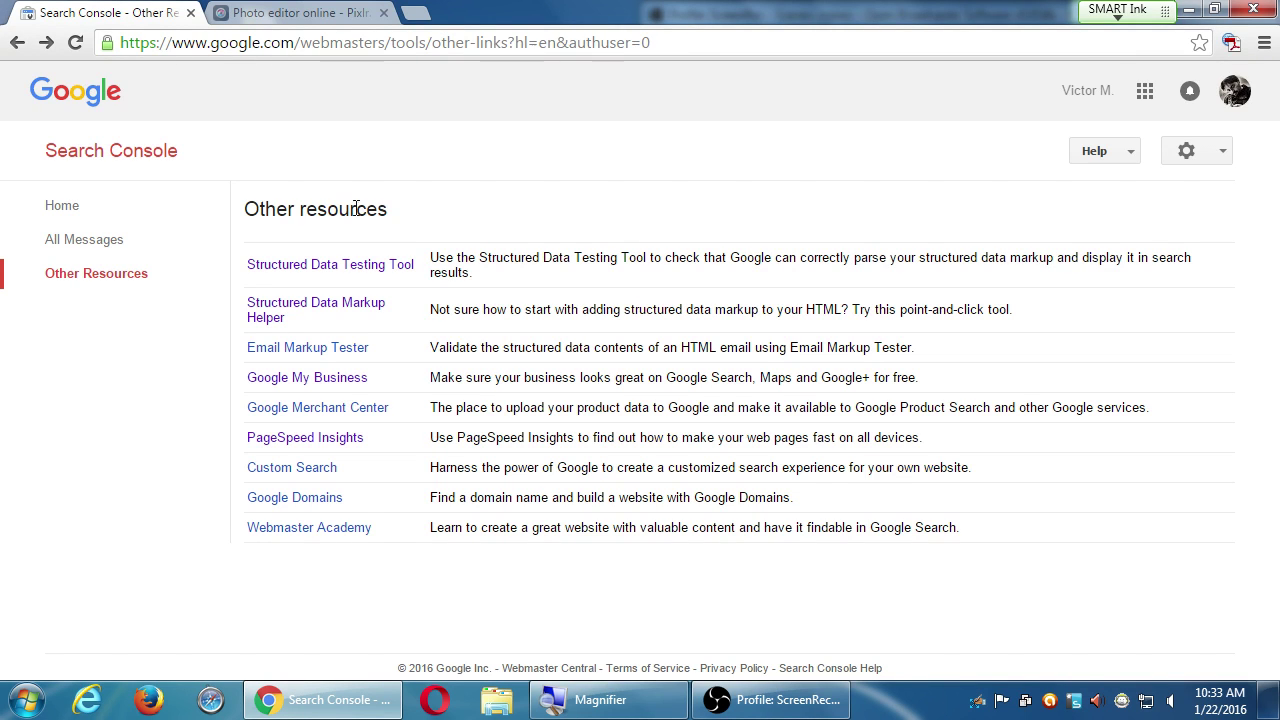
left_click(84, 210)
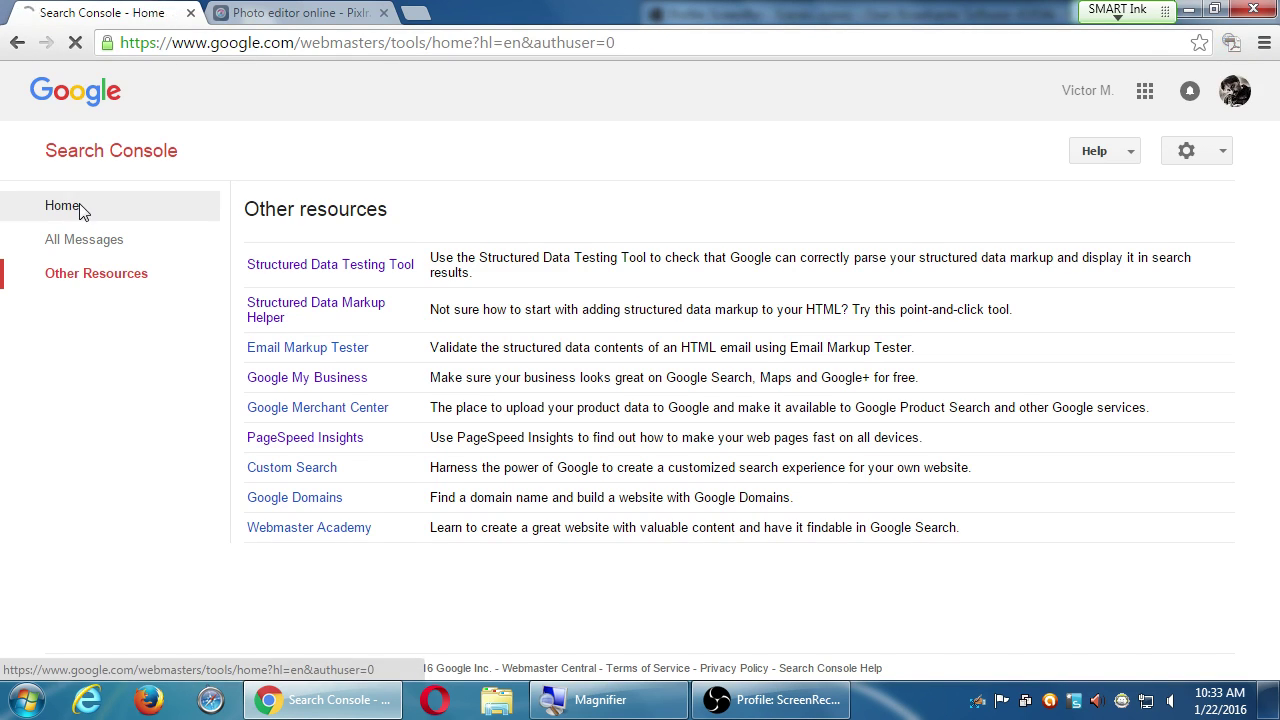
left_click(438, 225)
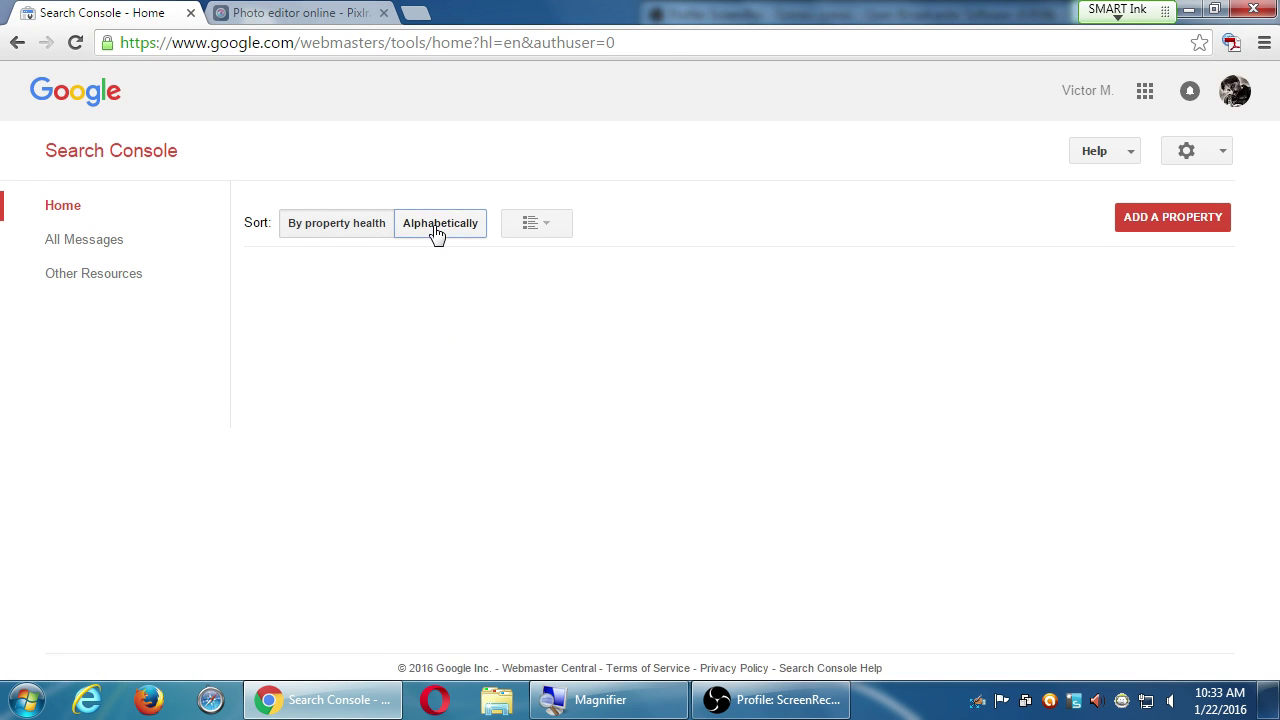